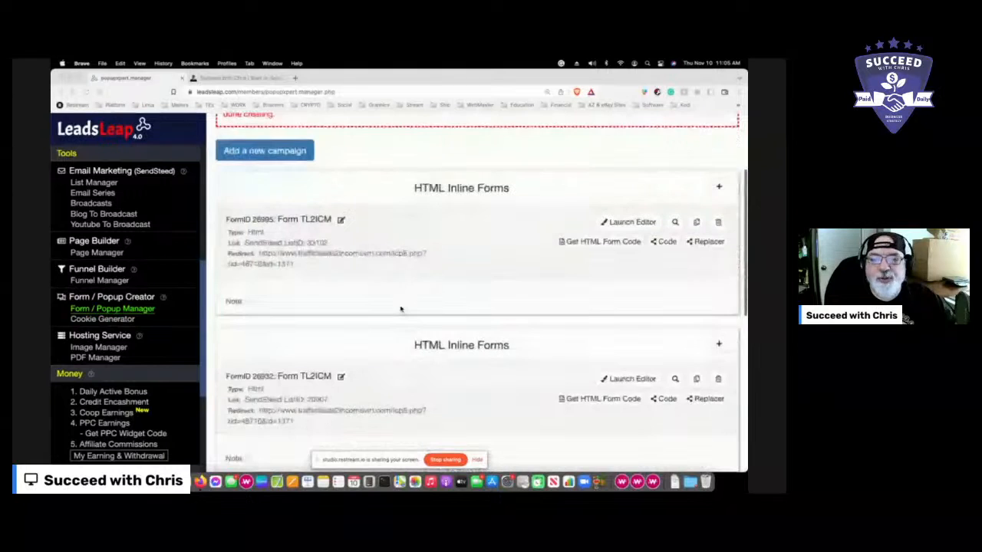
Review the existing HTML inline forms and the tutorial's question list in the Form / Popup Manager.
scroll(400, 309, "down", 10)
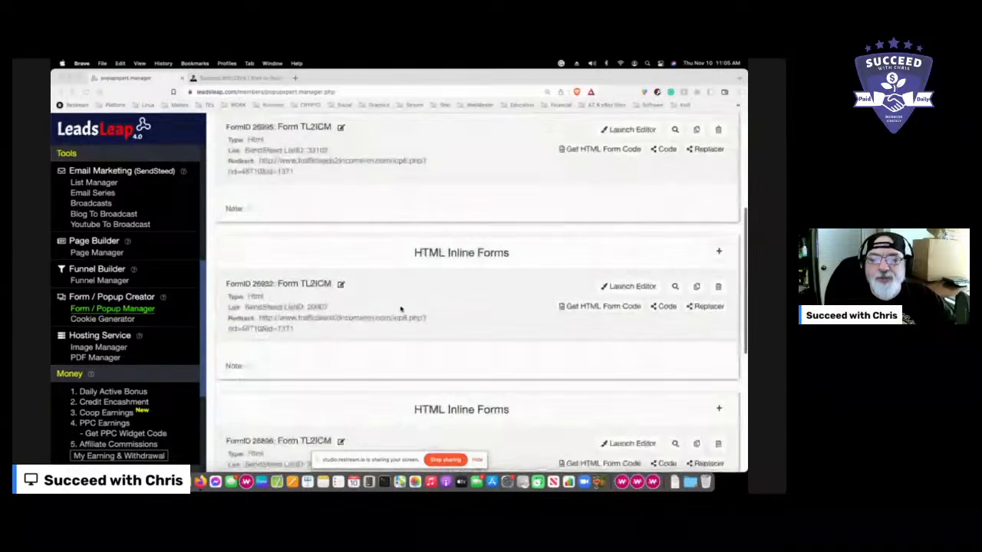
scroll(401, 310, "down", 3)
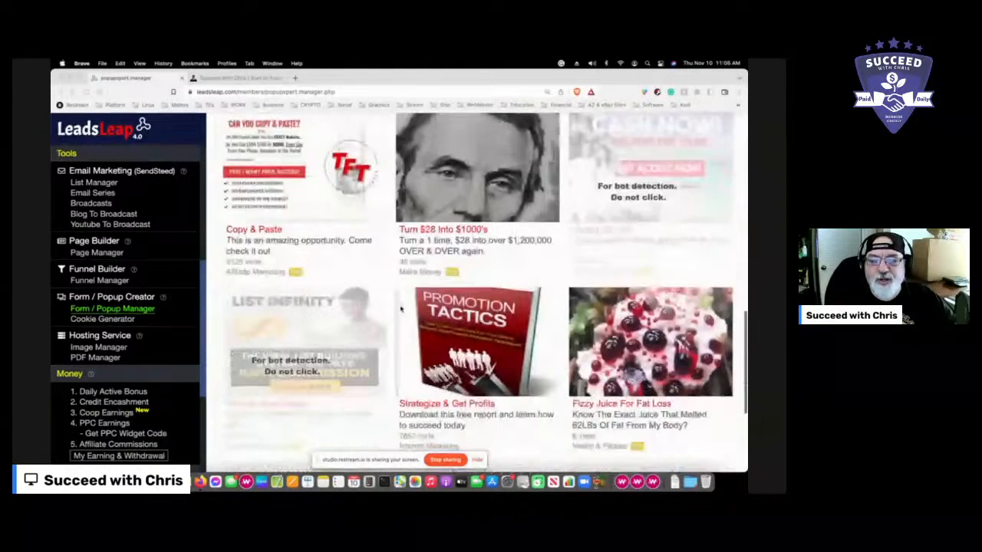
scroll(400, 309, "up", 20)
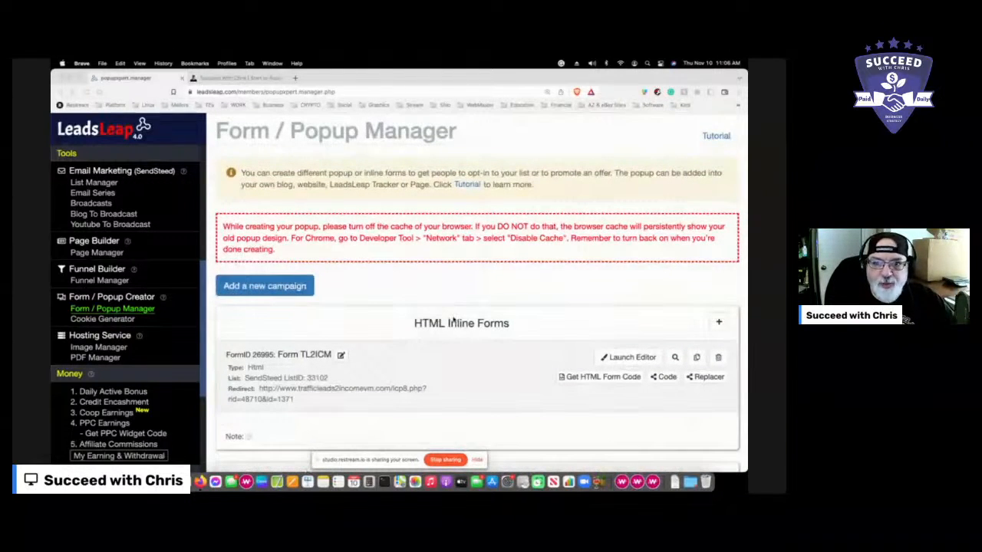
left_click(714, 136)
left_click(715, 136)
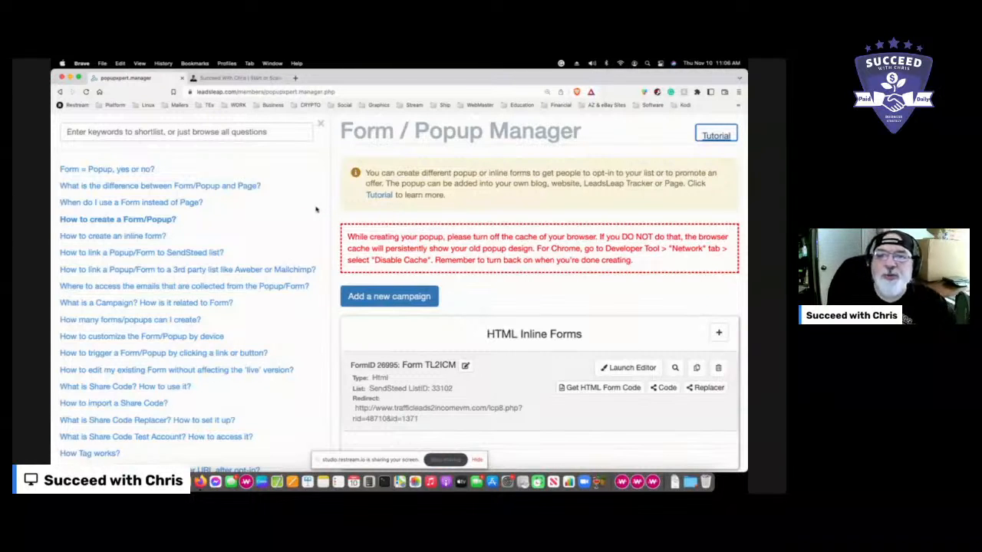
left_click(321, 123)
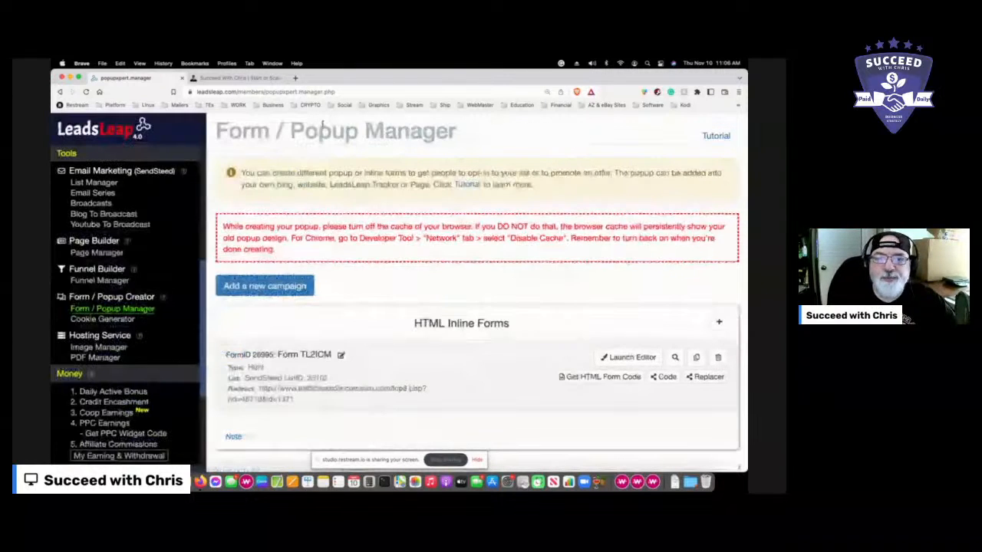
Add a new form campaign named "Form building 101".
left_click(296, 289)
left_click(301, 204)
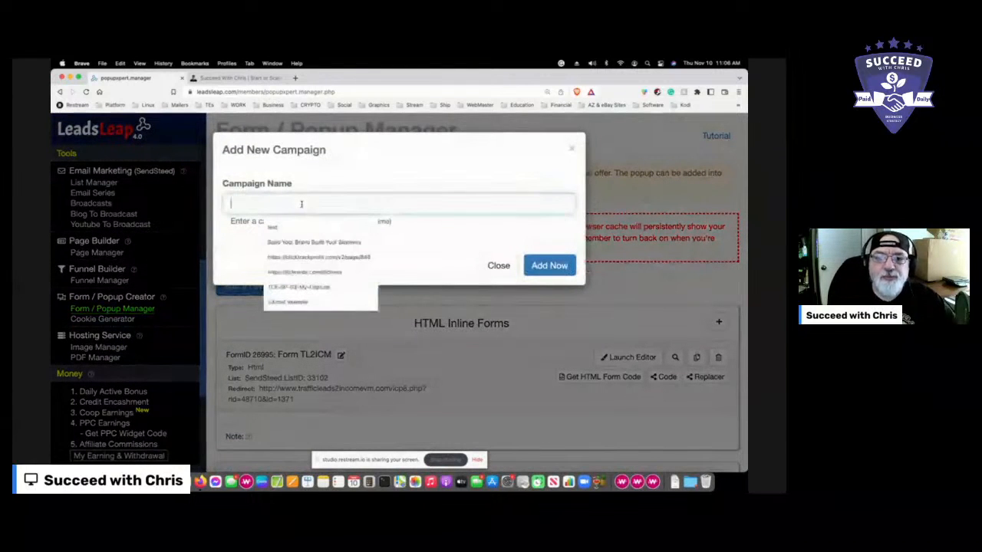
type("F")
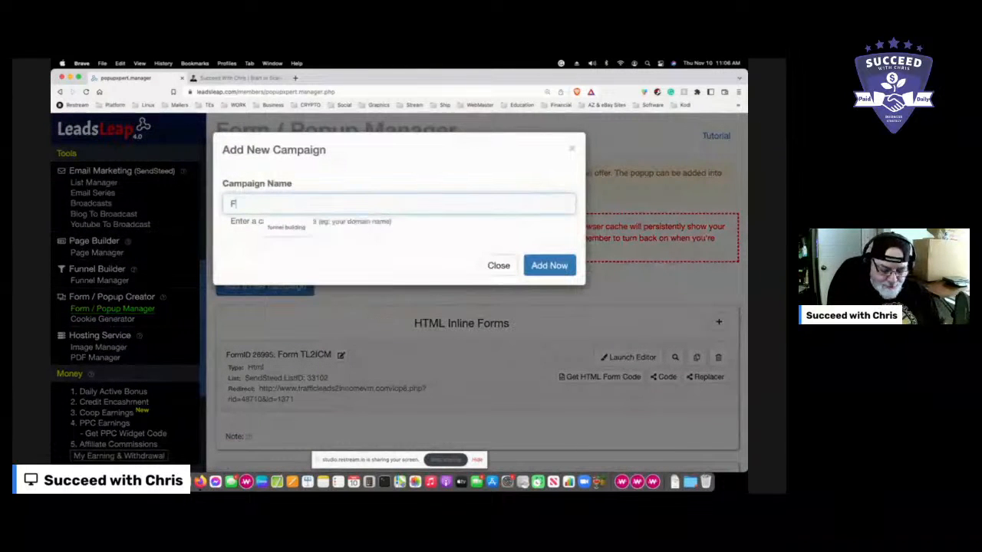
type("orm buildin")
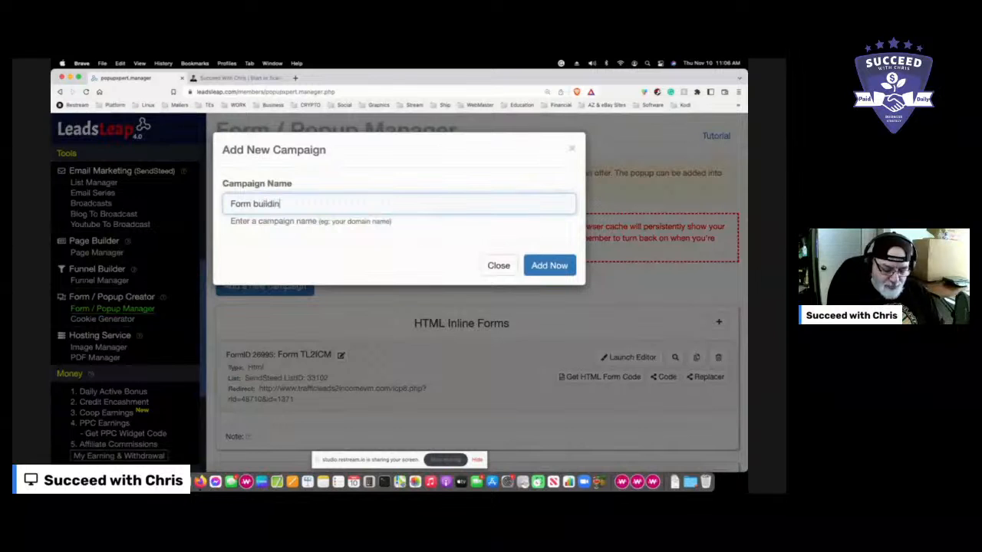
type("g 101")
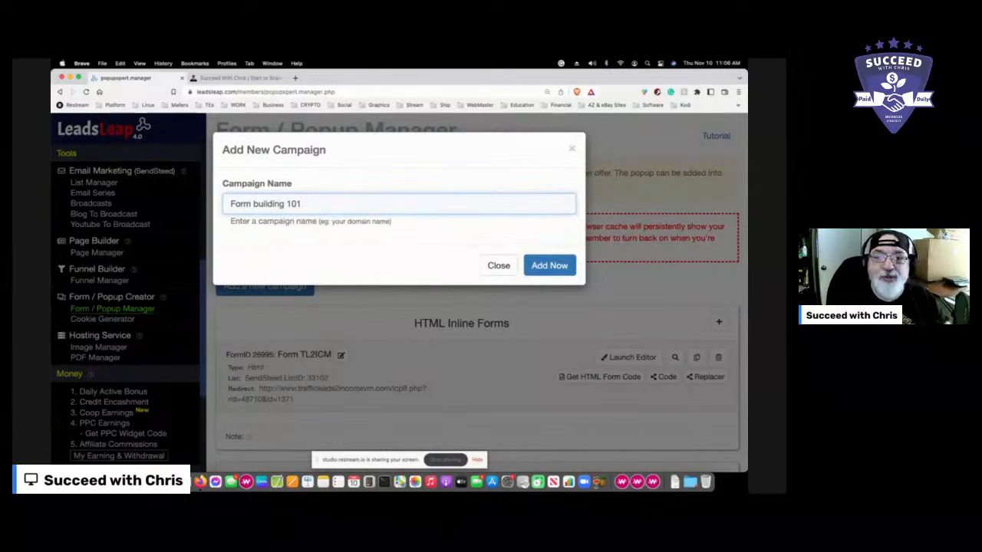
left_click(552, 266)
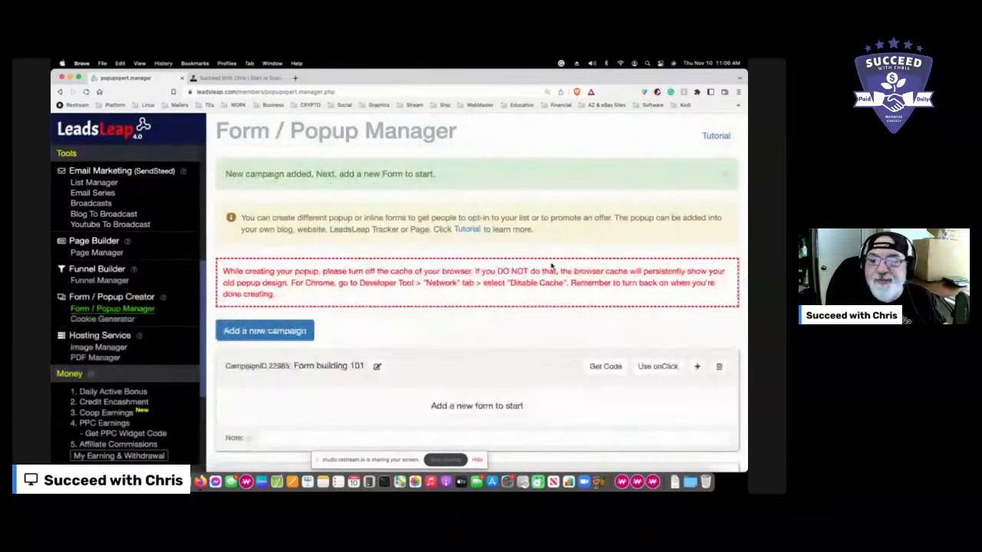
Add a new blank form to the Form building 101 campaign.
scroll(494, 325, "down", 2)
scroll(495, 324, "down", 2)
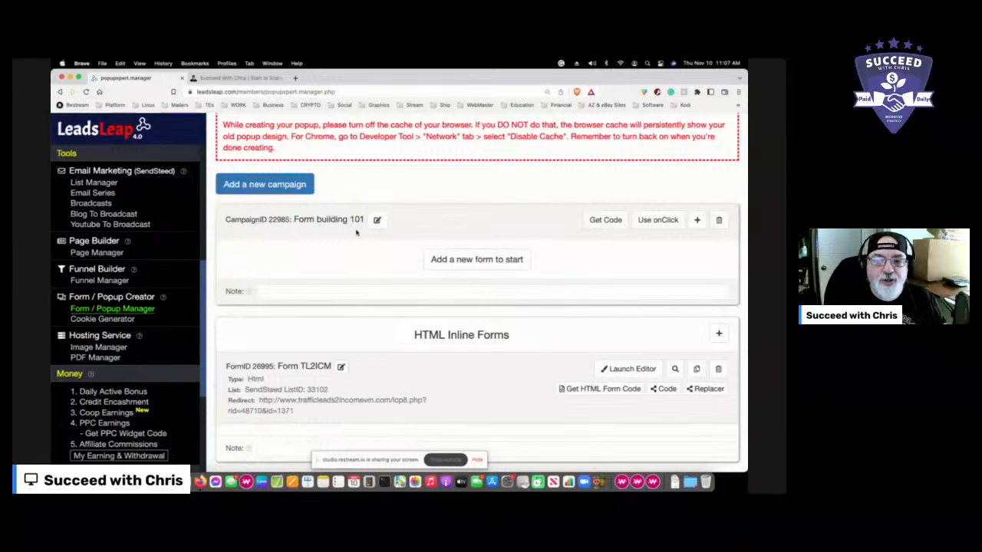
left_click(480, 263)
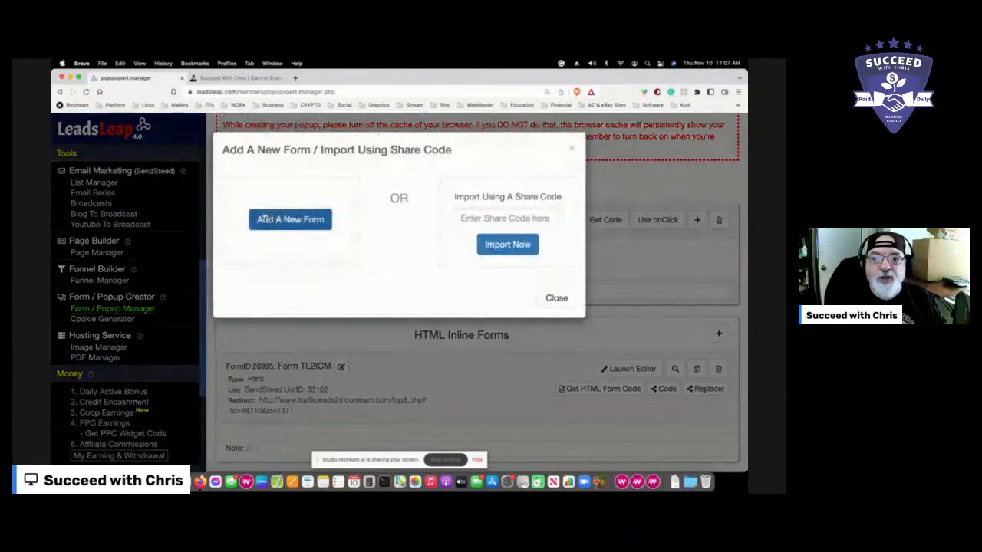
left_click(286, 221)
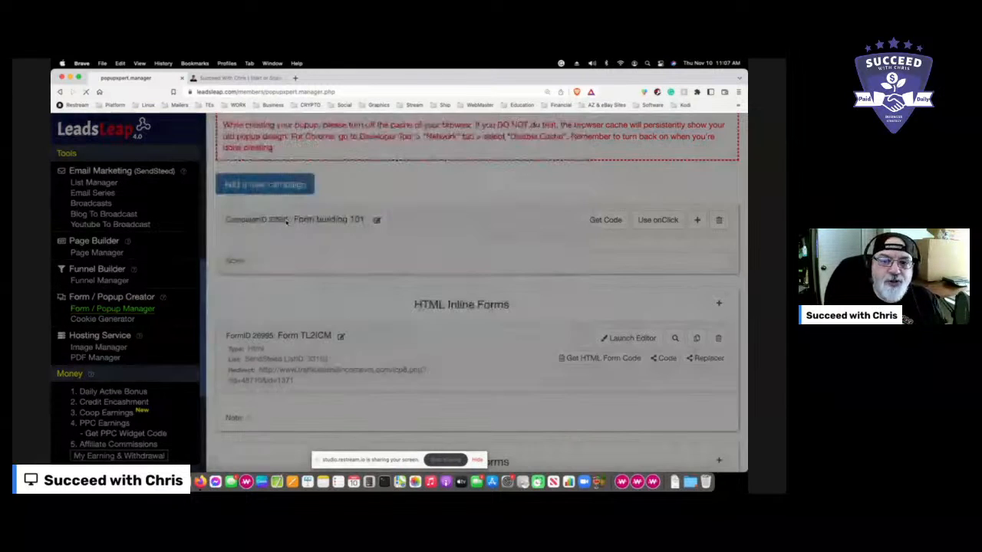
Rename the new form in the Form building 101 campaign as "inline website".
scroll(502, 333, "down", 4)
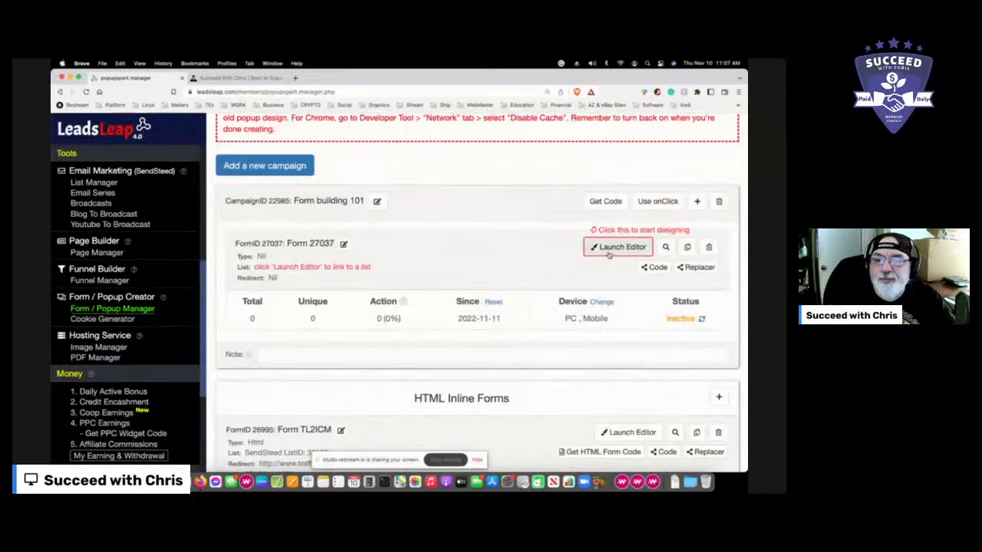
left_click(343, 244)
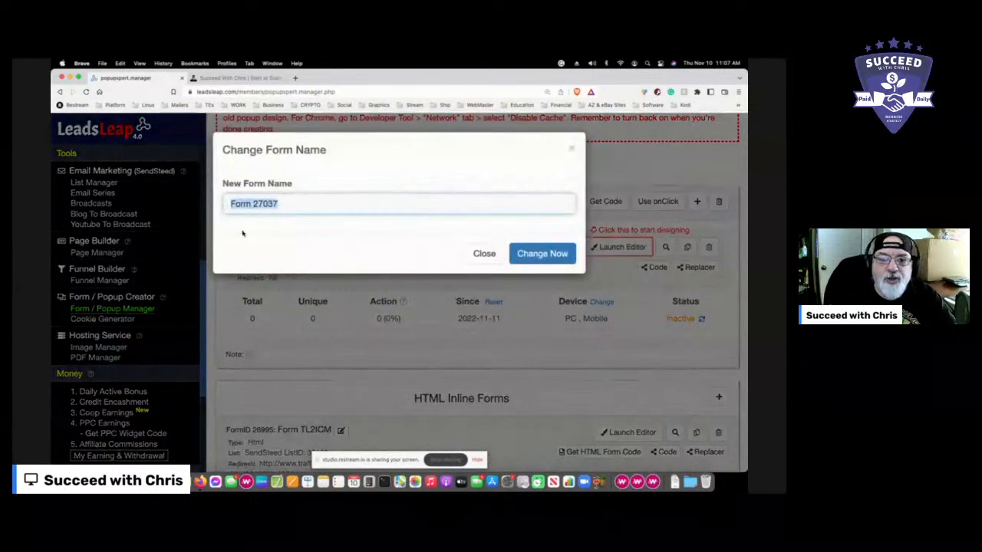
type("inlin")
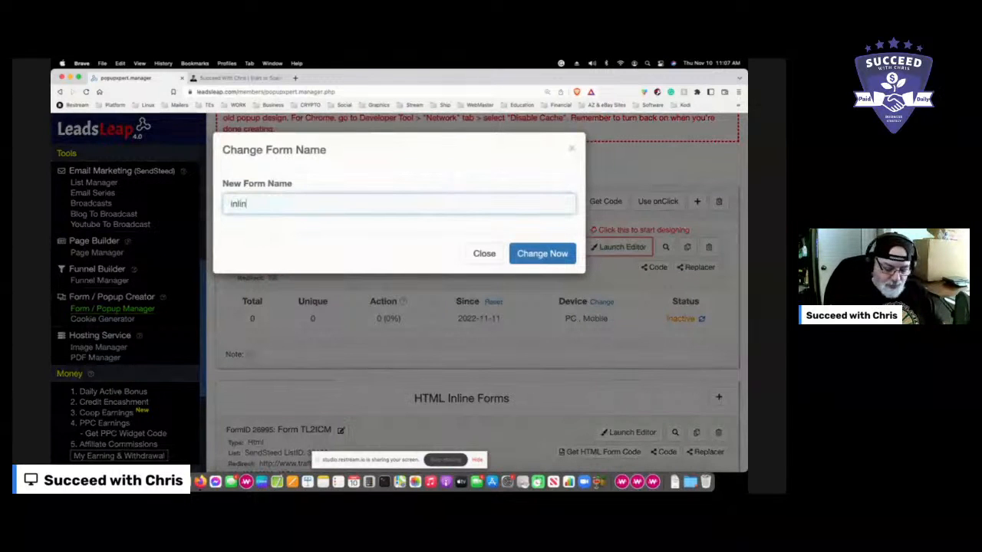
type("e website")
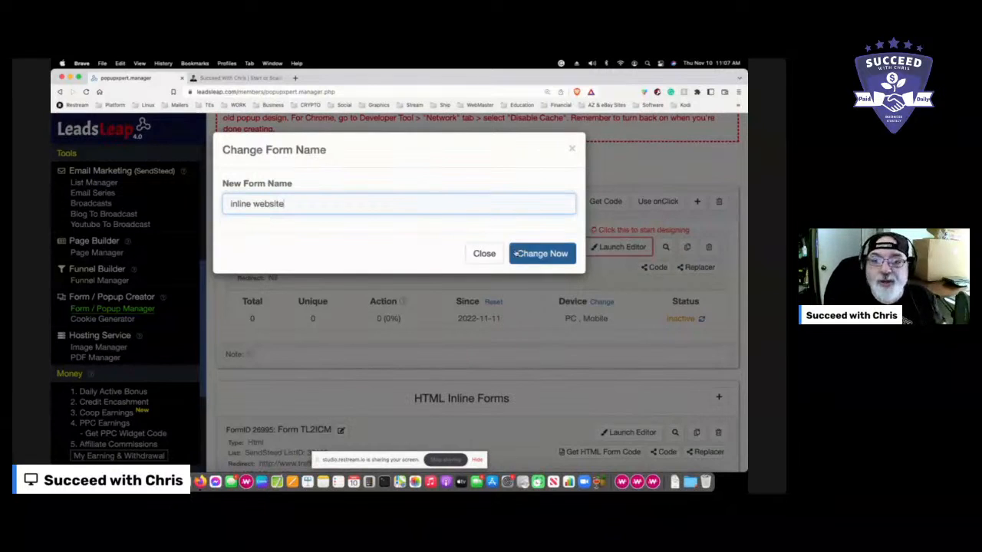
left_click(548, 261)
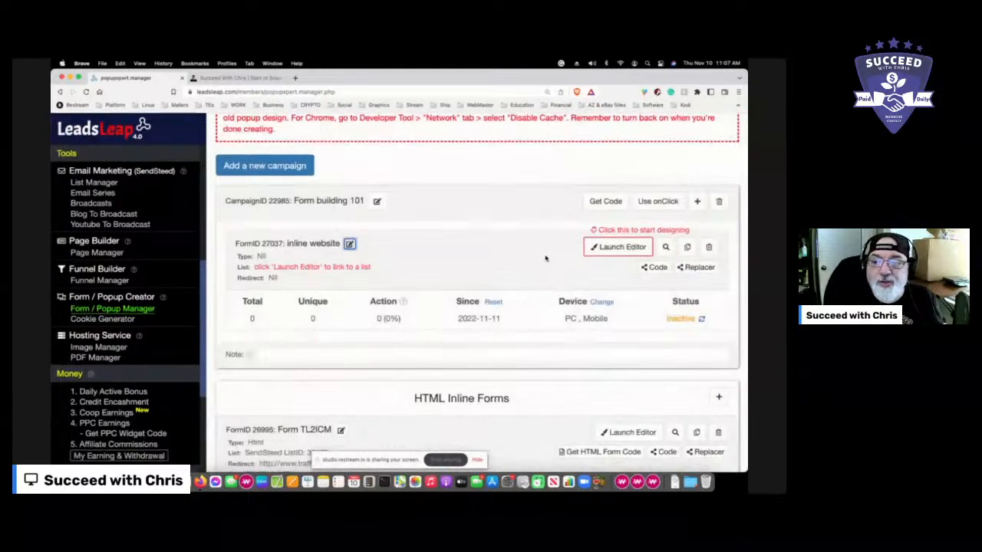
Open the inline website form in the editor and set it up as an HTML Form with the Simple form layout.
left_click(618, 252)
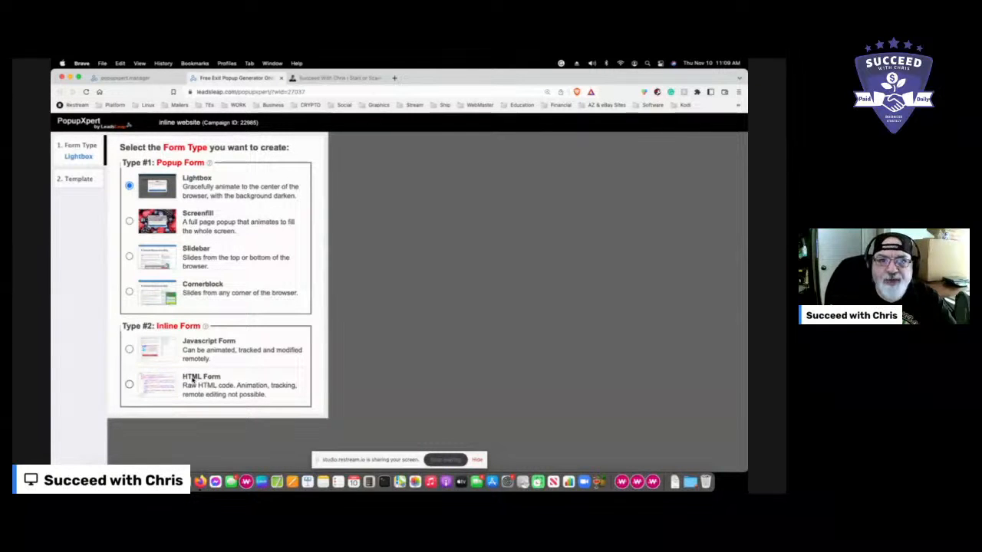
left_click(129, 385)
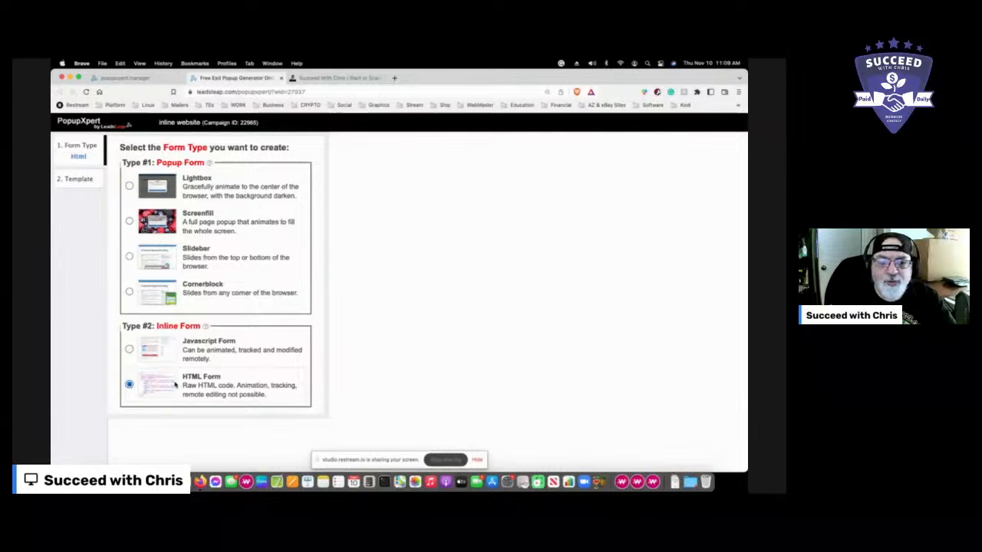
left_click(75, 181)
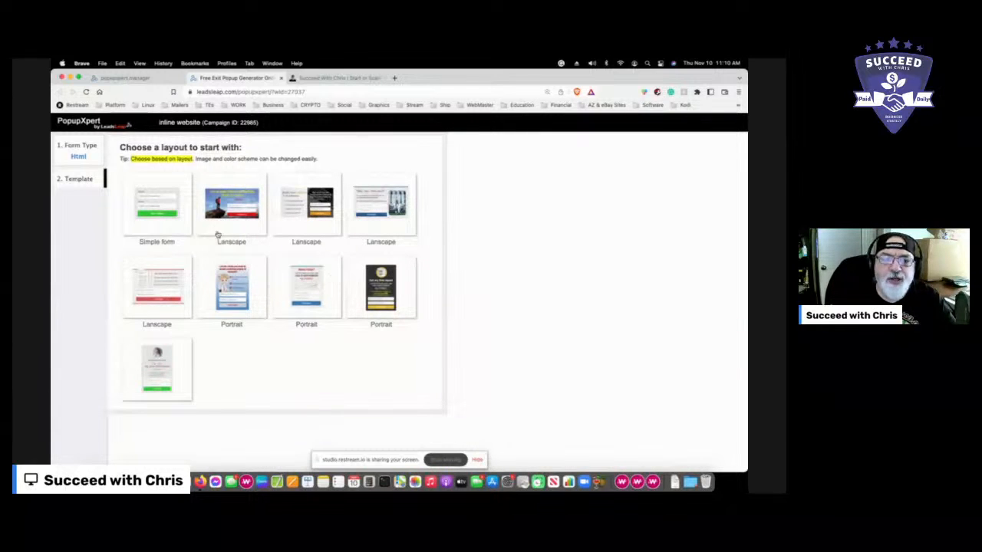
left_click(146, 213)
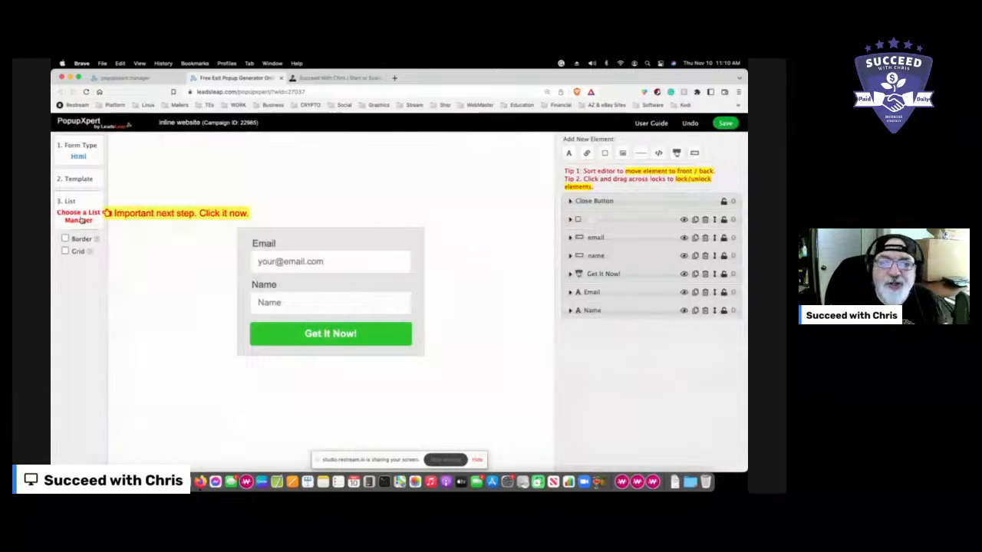
Link the form to the My Business list, using SendSteed as the list manager.
left_click(82, 219)
left_click(123, 164)
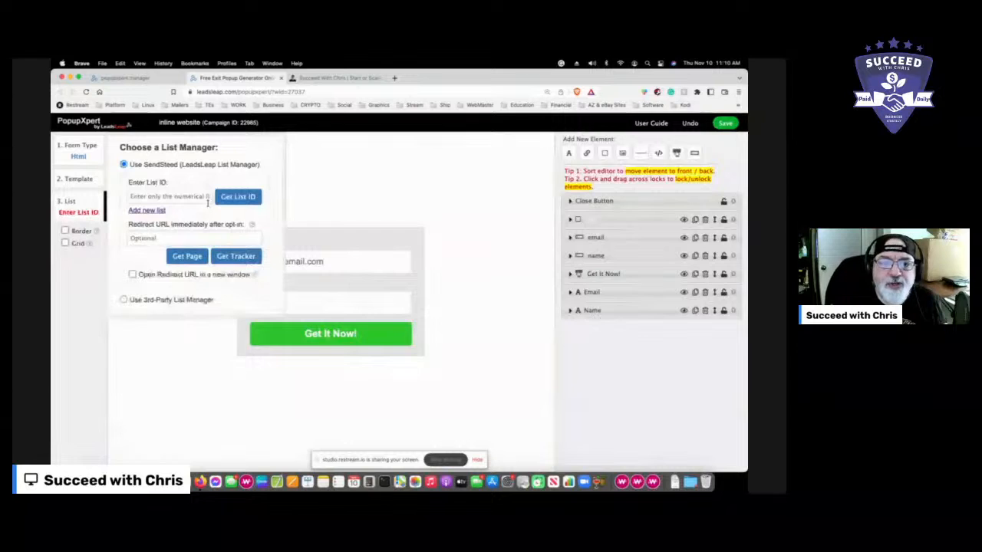
left_click(228, 199)
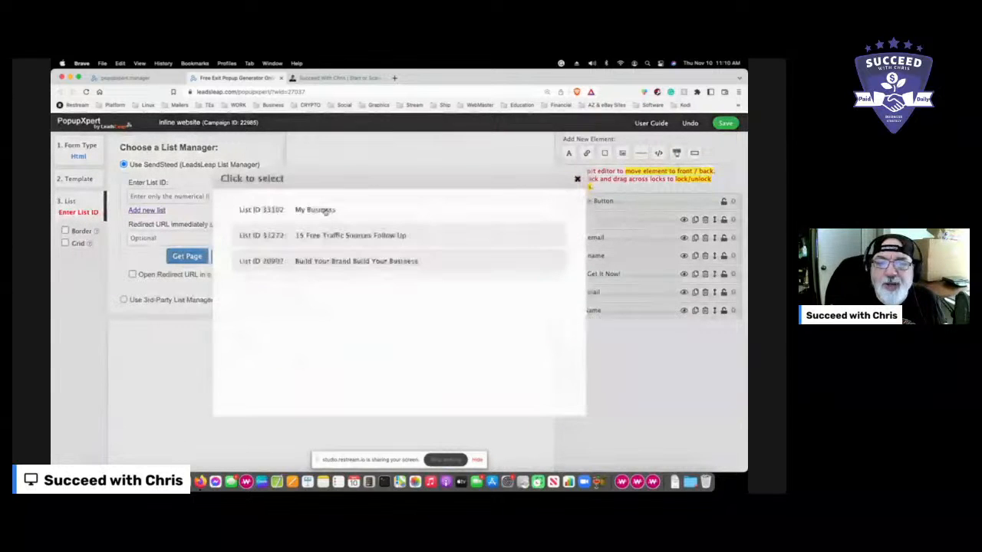
left_click(325, 210)
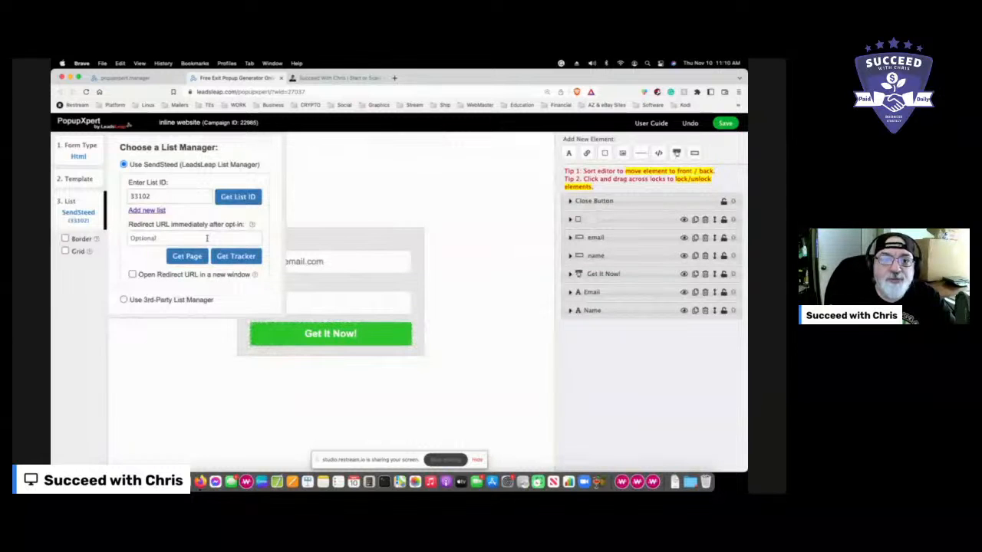
left_click(159, 80)
right_click(160, 79)
left_click(179, 84)
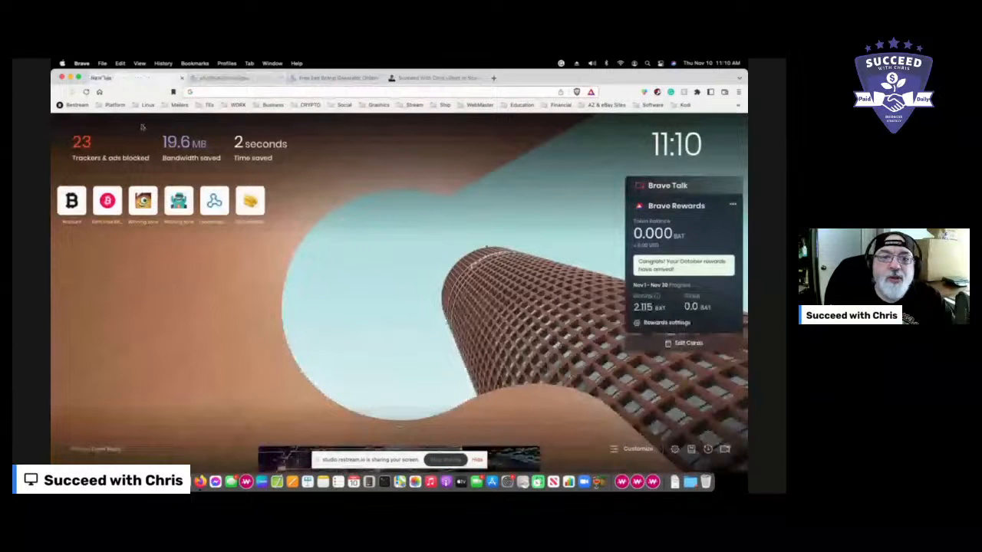
left_click(182, 79)
Duplicate the Form / Popup Manager tab, open the Page Manager in it and copy the funnel building campaign's second link.
right_click(137, 79)
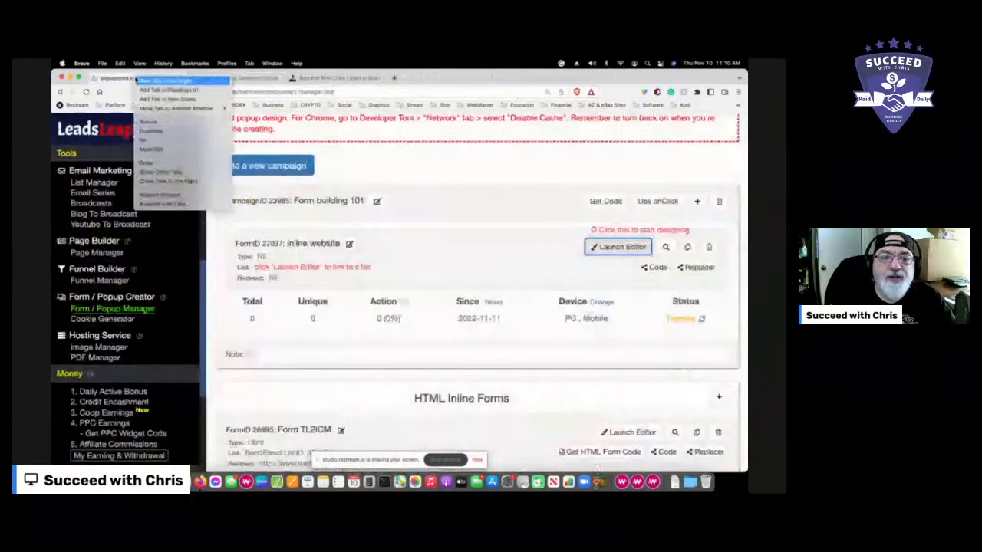
left_click(162, 131)
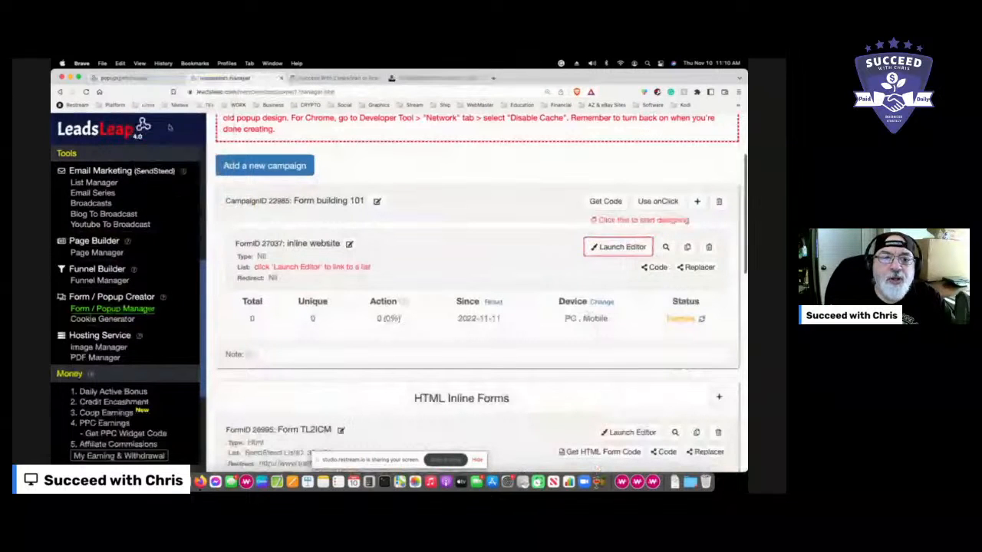
left_click(113, 254)
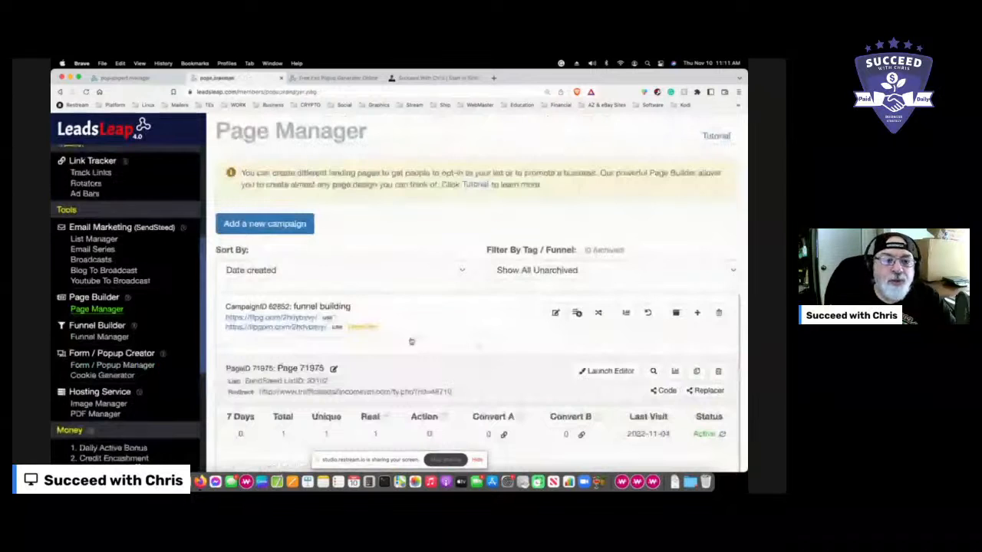
scroll(411, 340, "down", 2)
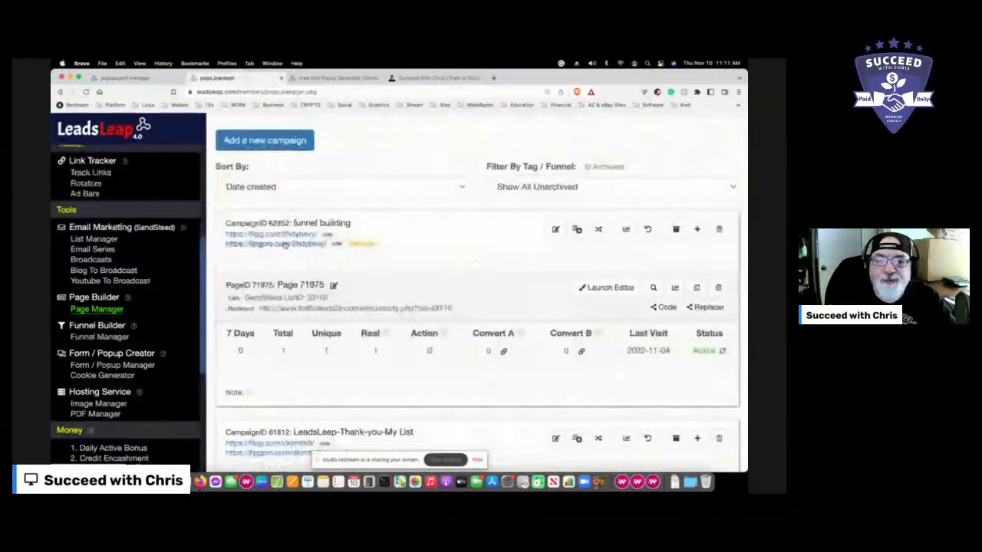
right_click(284, 244)
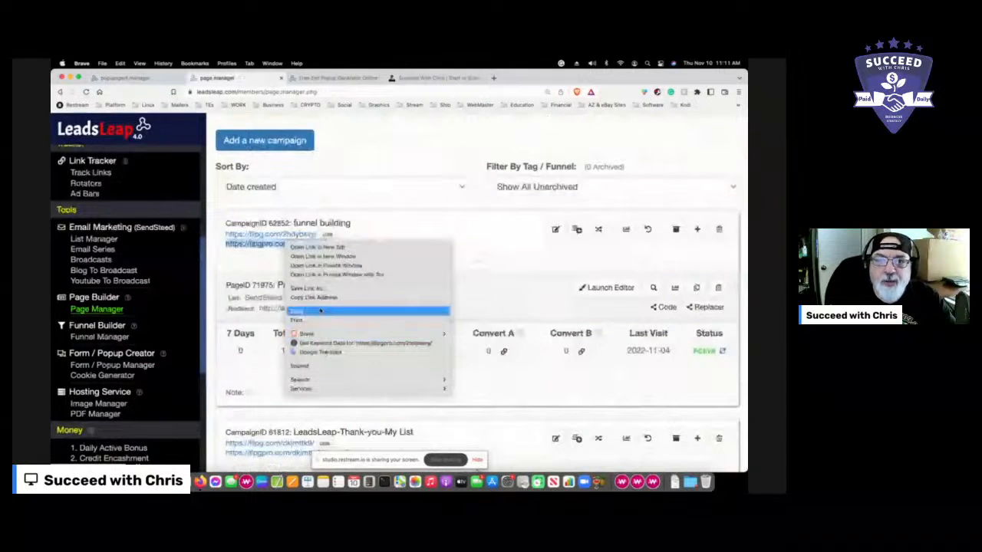
left_click(320, 310)
left_click(331, 77)
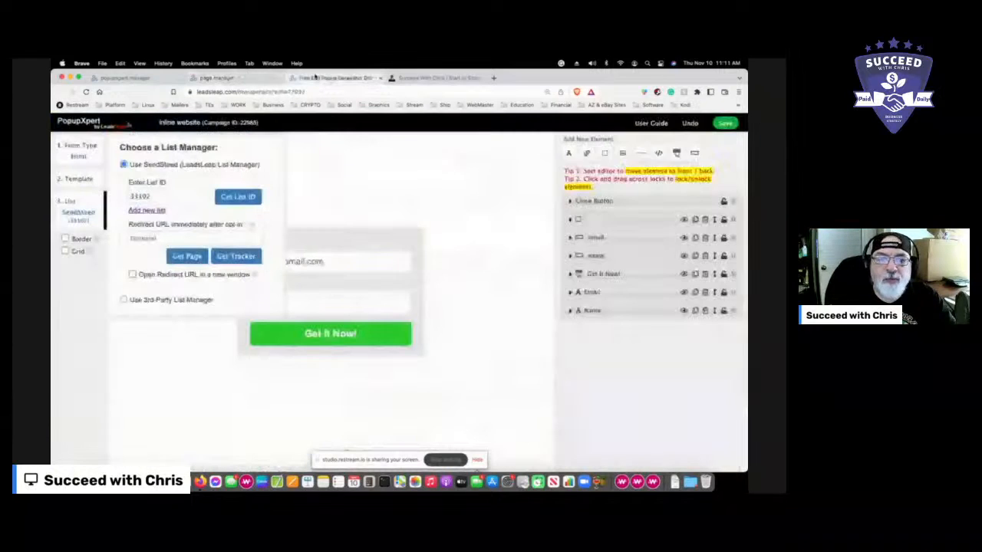
right_click(143, 239)
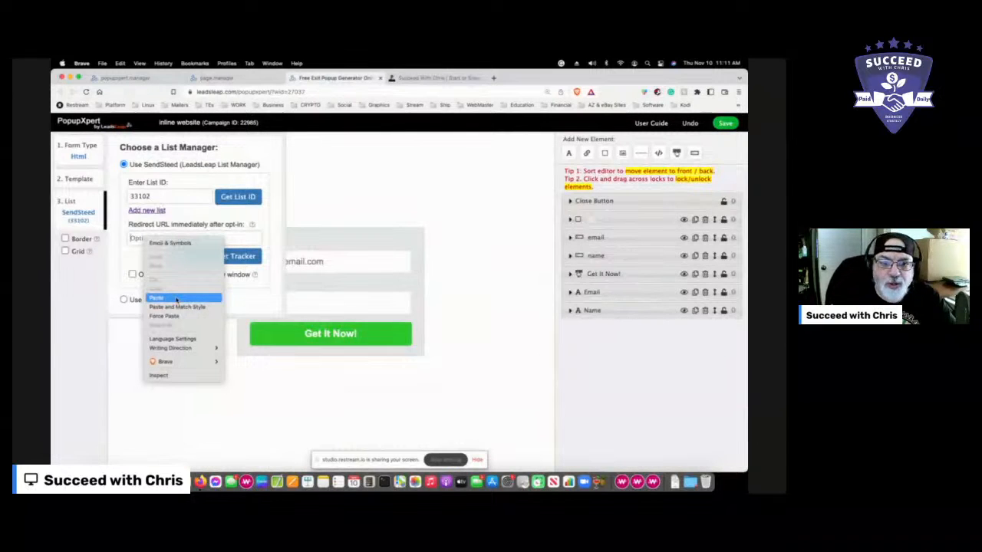
left_click(176, 299)
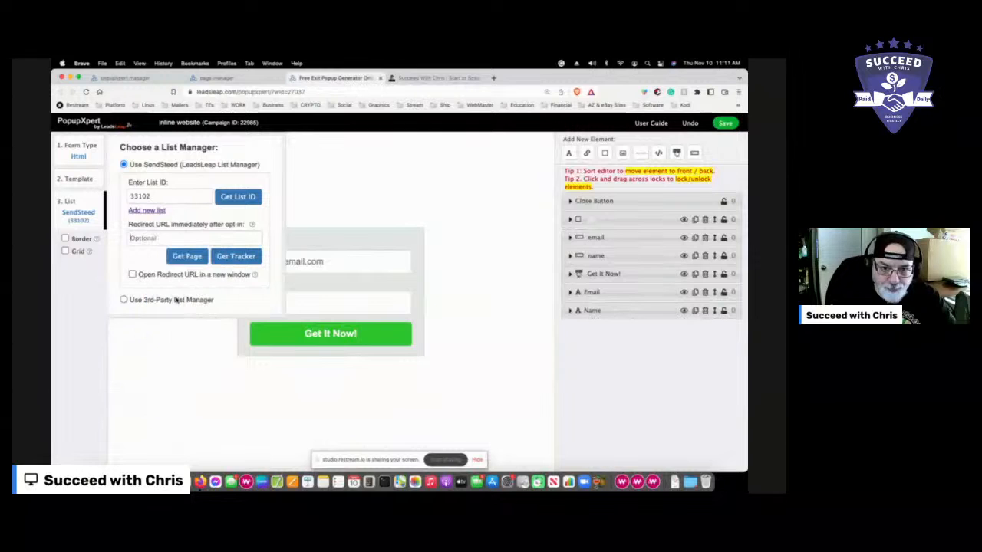
right_click(144, 239)
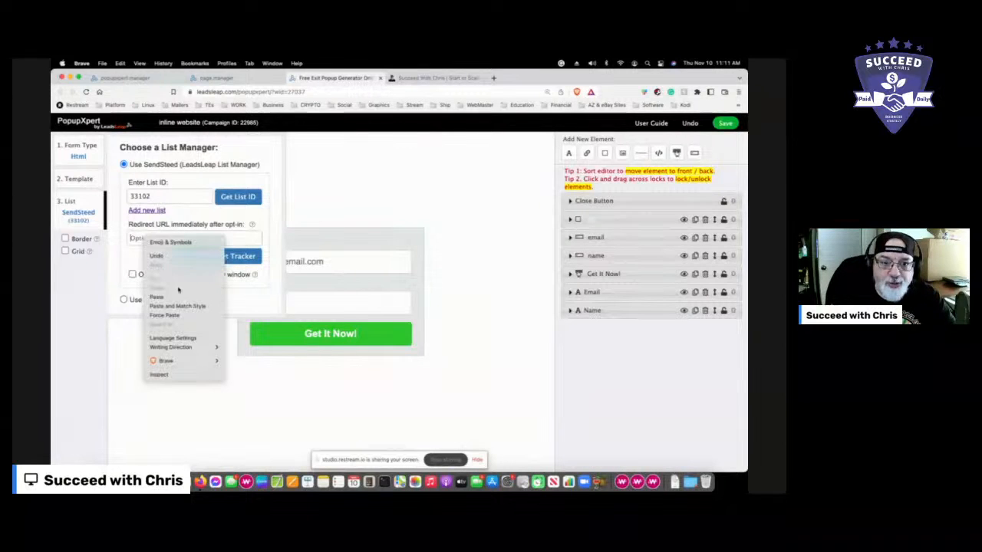
left_click(177, 298)
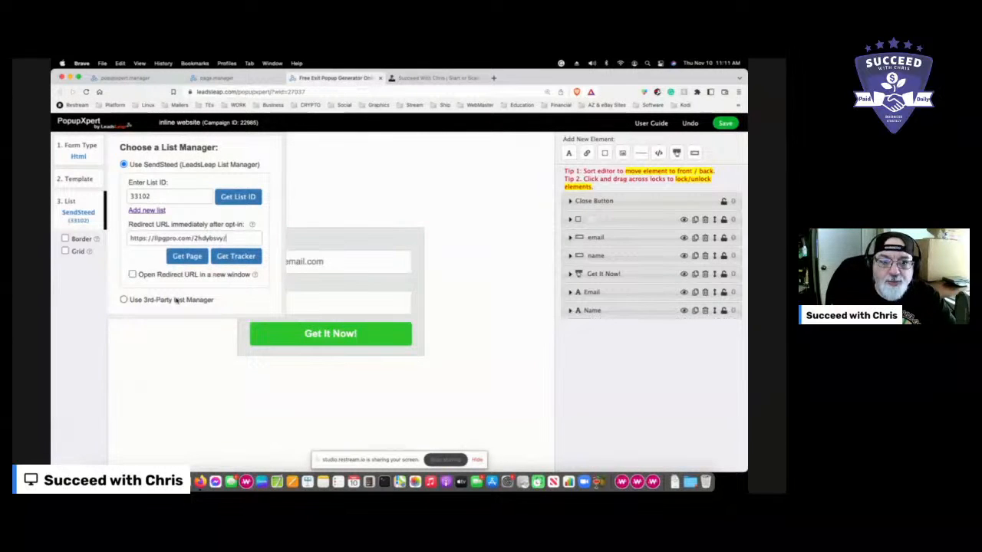
Review the list ID and redirect URL, save the inline website form and close the list settings.
double_click(145, 196)
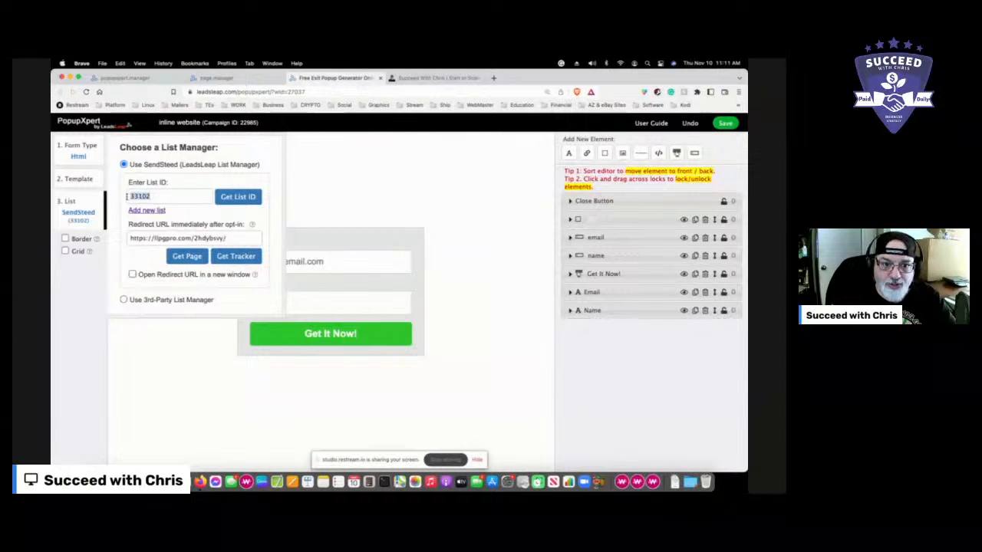
left_click_drag(234, 239, 123, 244)
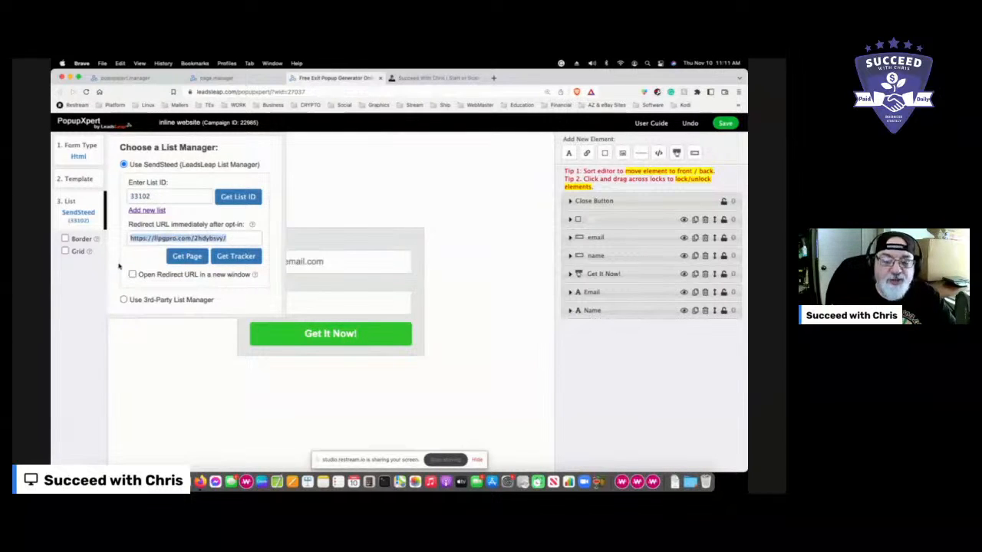
left_click(128, 261)
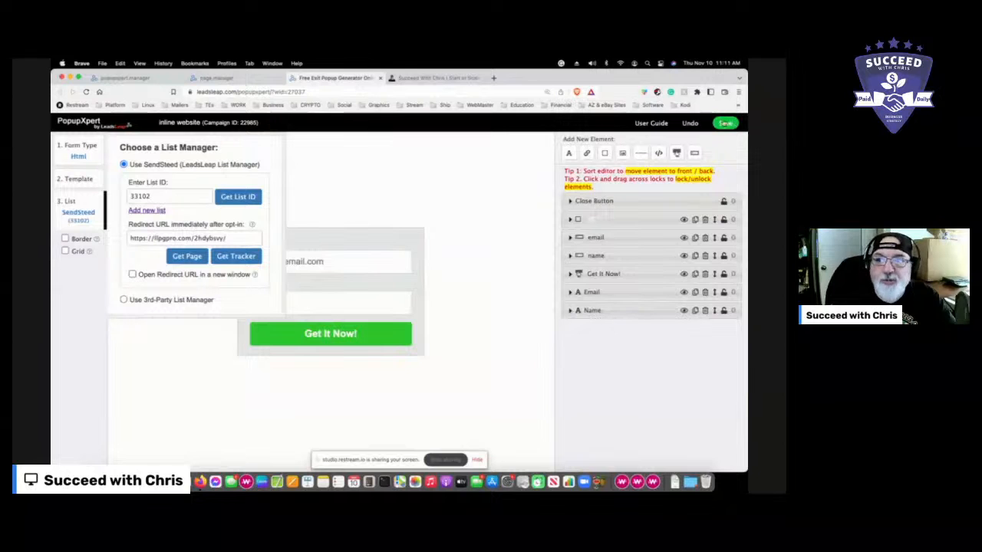
left_click(726, 123)
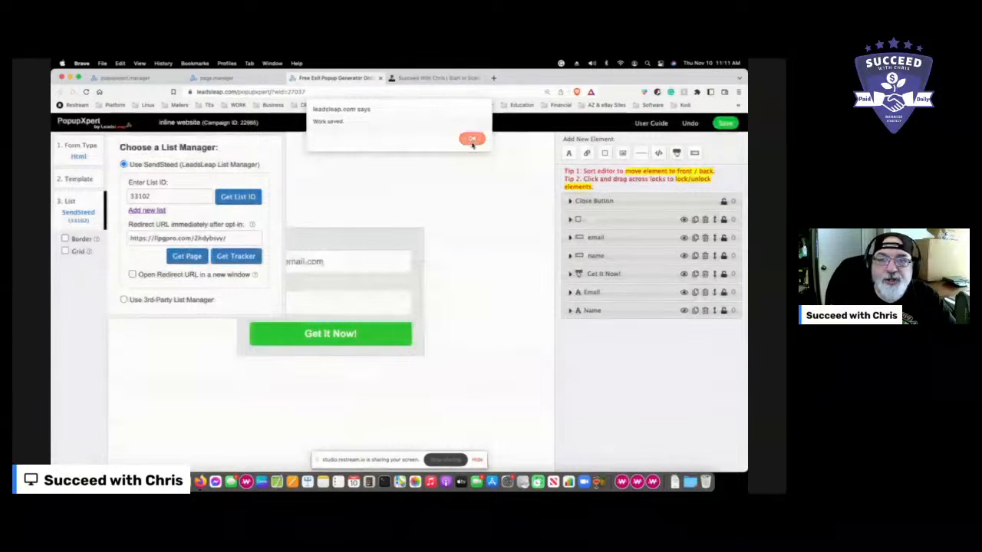
left_click(472, 140)
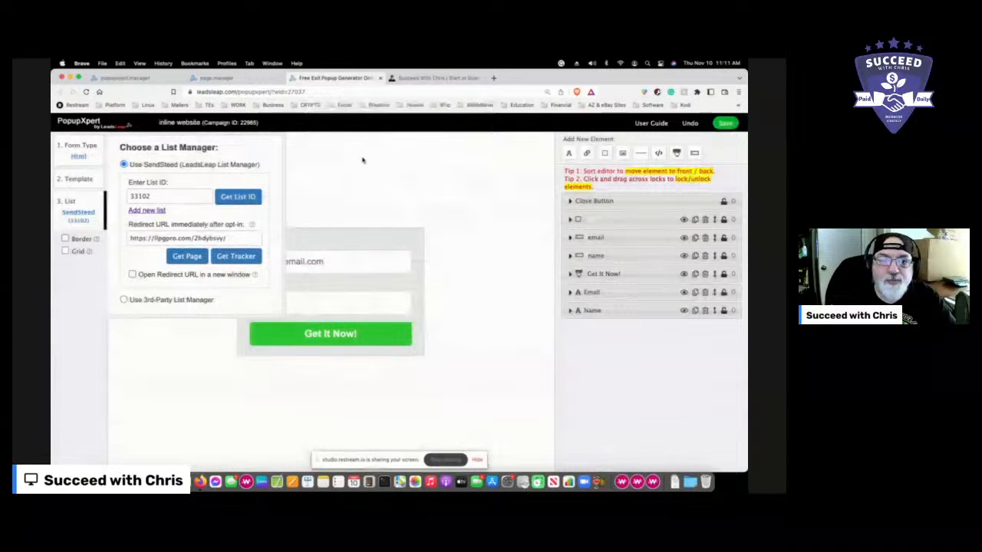
left_click(363, 160)
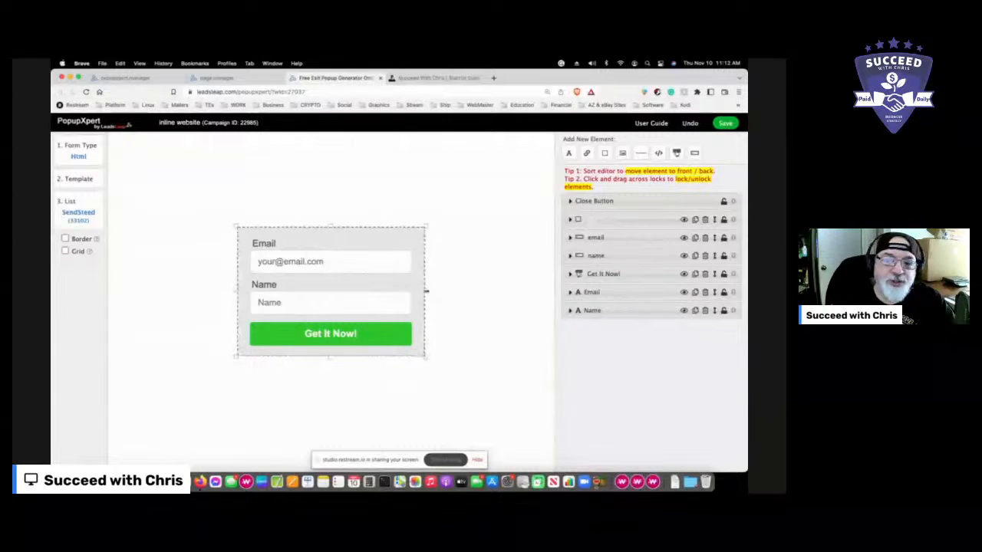
Widen the form's grey background box to about 599 px.
left_click(433, 290)
left_click_drag(434, 291, 526, 291)
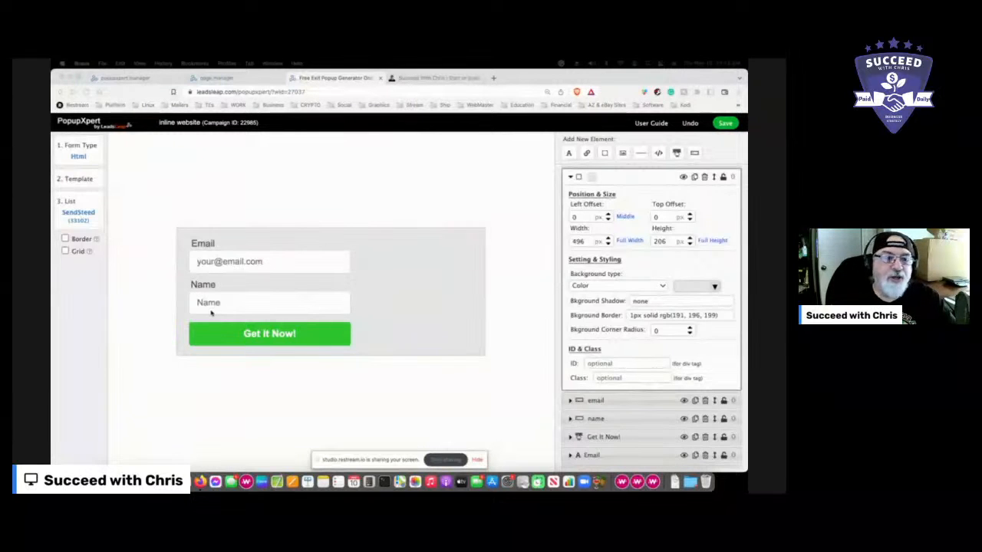
left_click(468, 286)
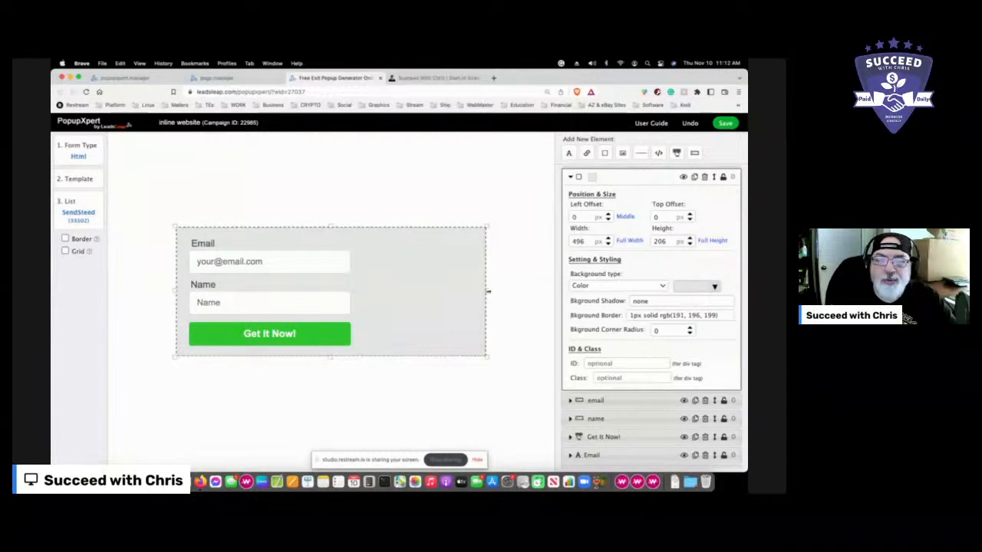
left_click_drag(487, 292, 520, 291)
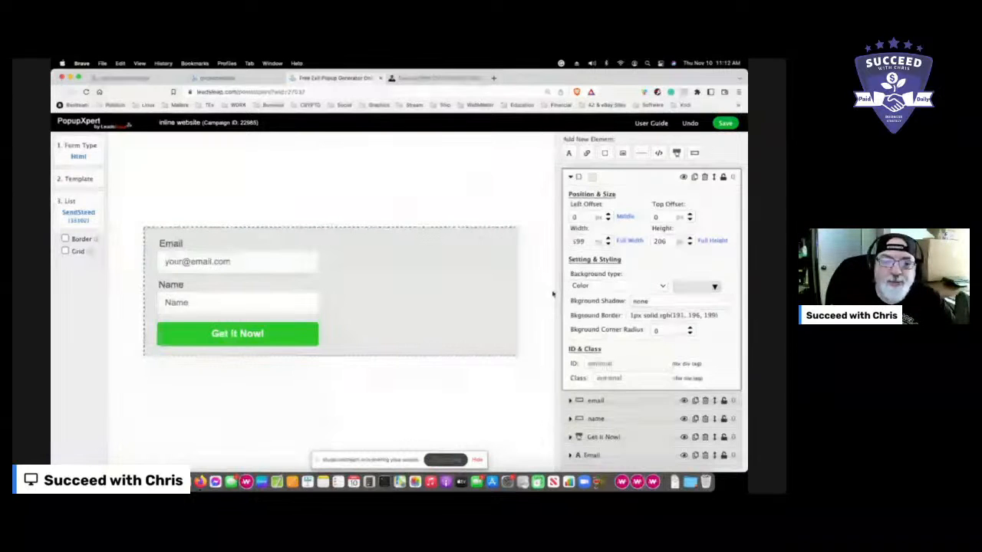
Move the Name label and input beside the email field, and place the Get It Now! button centrally below both inputs.
left_click_drag(184, 285, 347, 243)
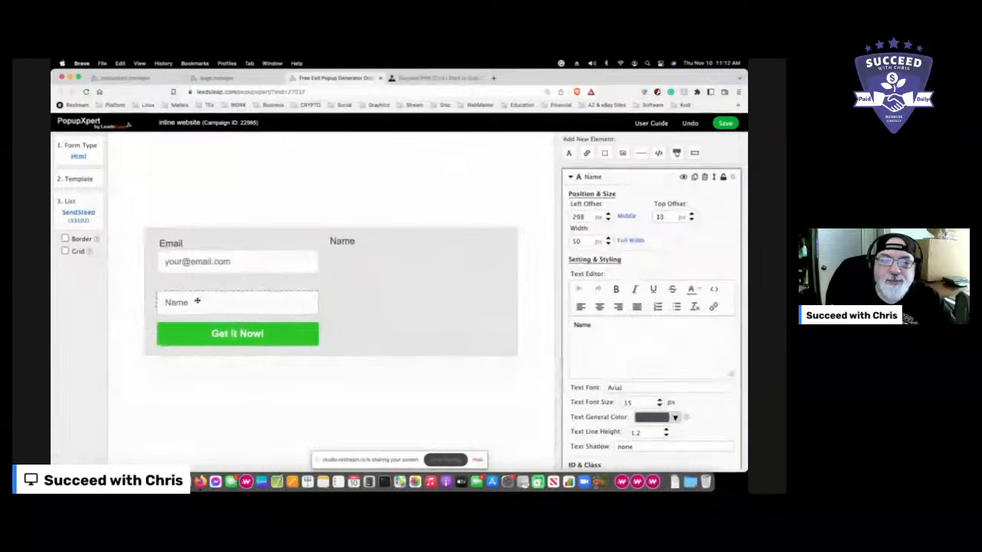
left_click_drag(197, 300, 364, 260)
left_click(338, 240)
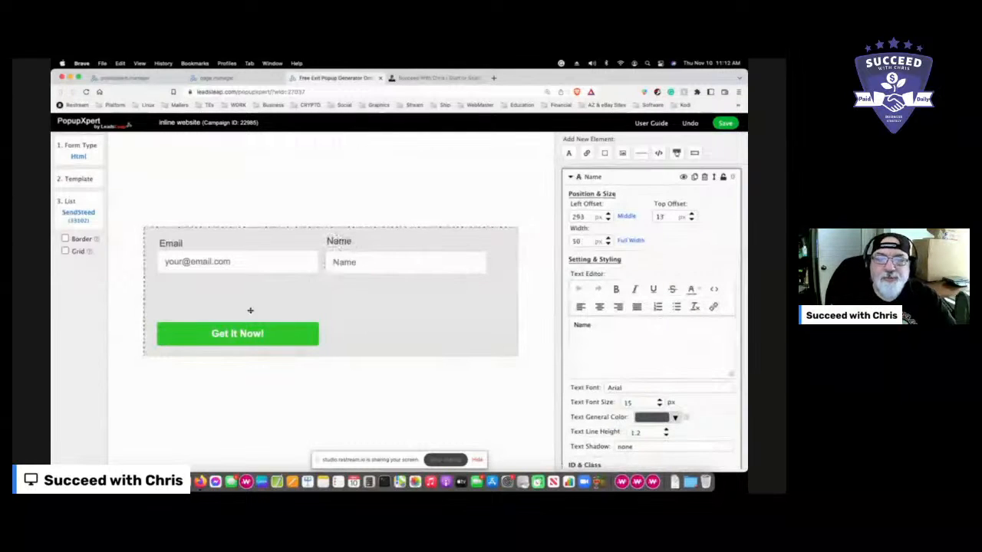
left_click_drag(225, 333, 318, 294)
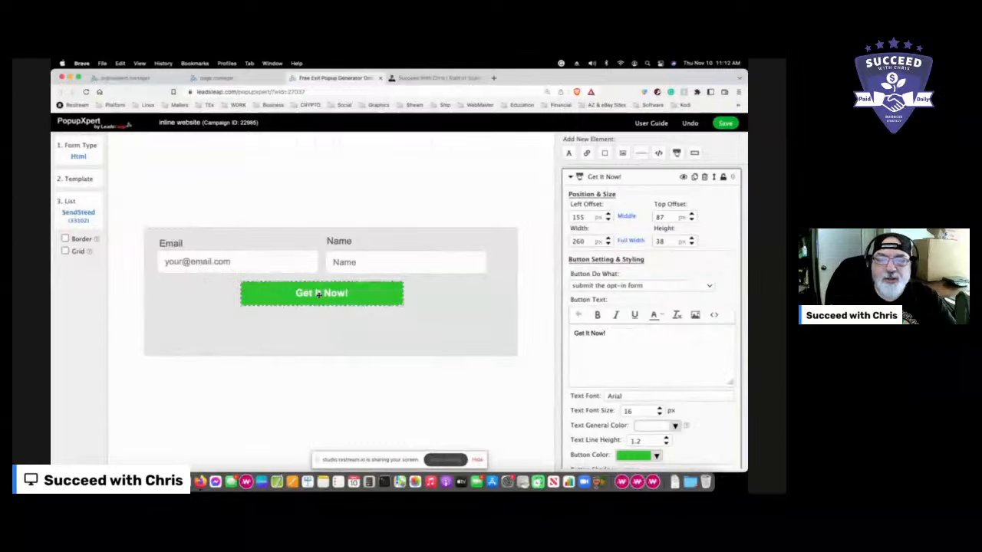
left_click_drag(318, 295, 319, 323)
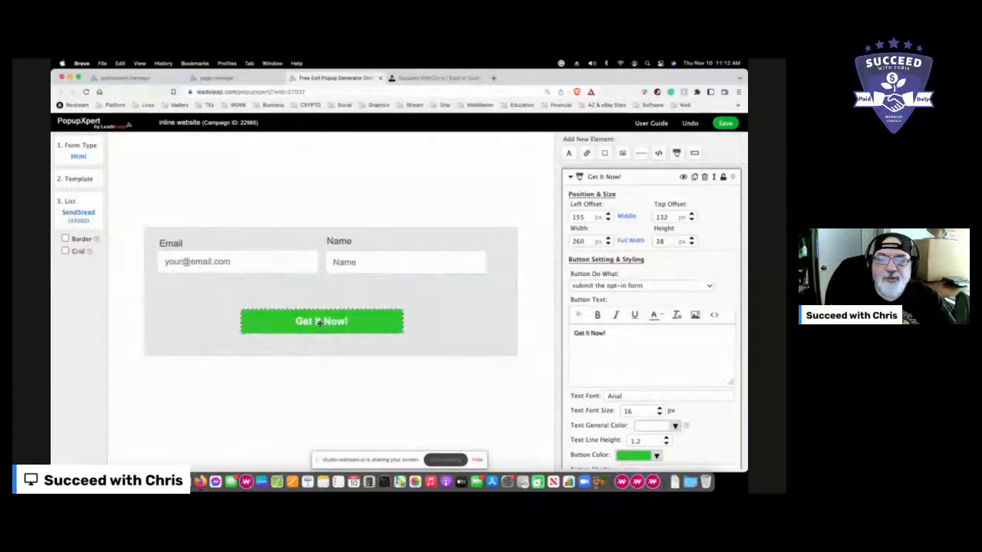
left_click(192, 244)
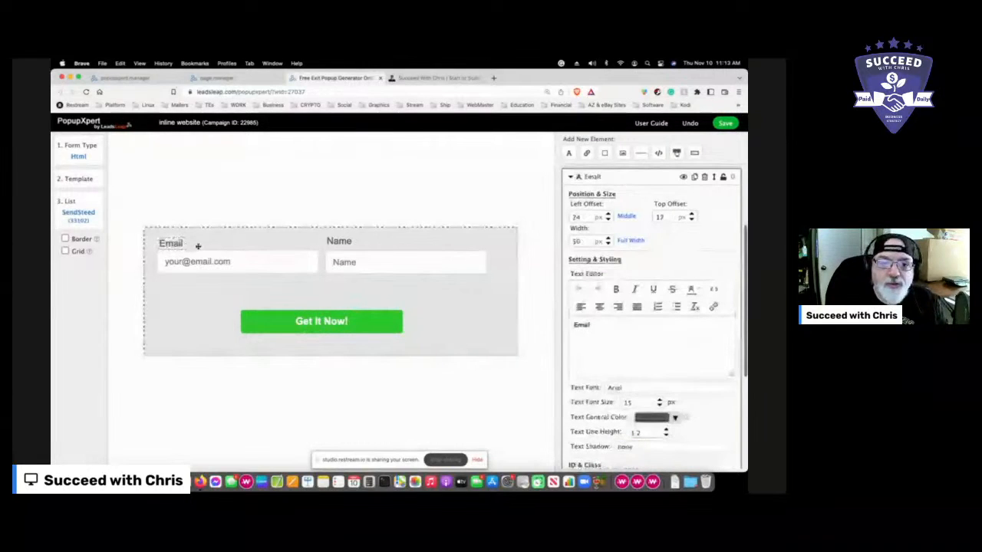
left_click(188, 260)
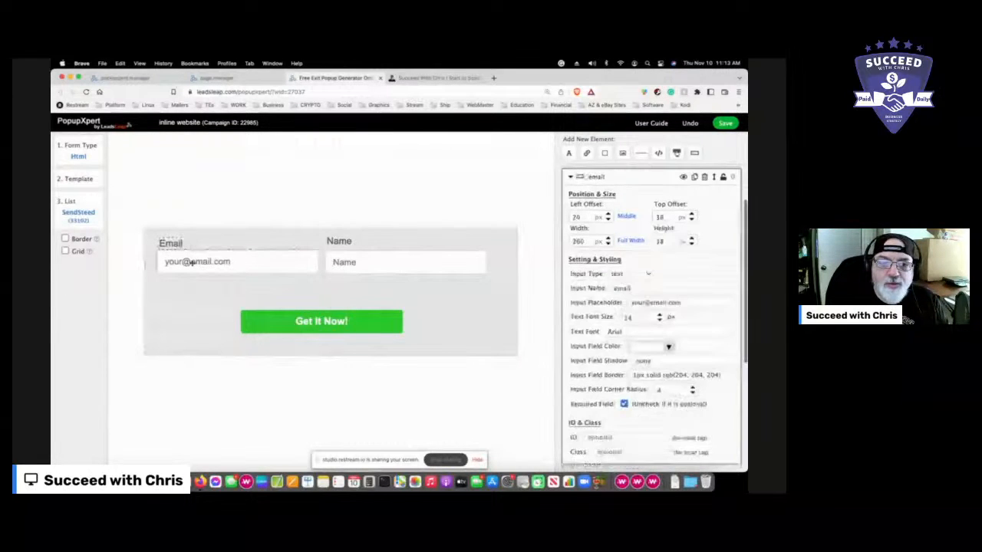
left_click(173, 244)
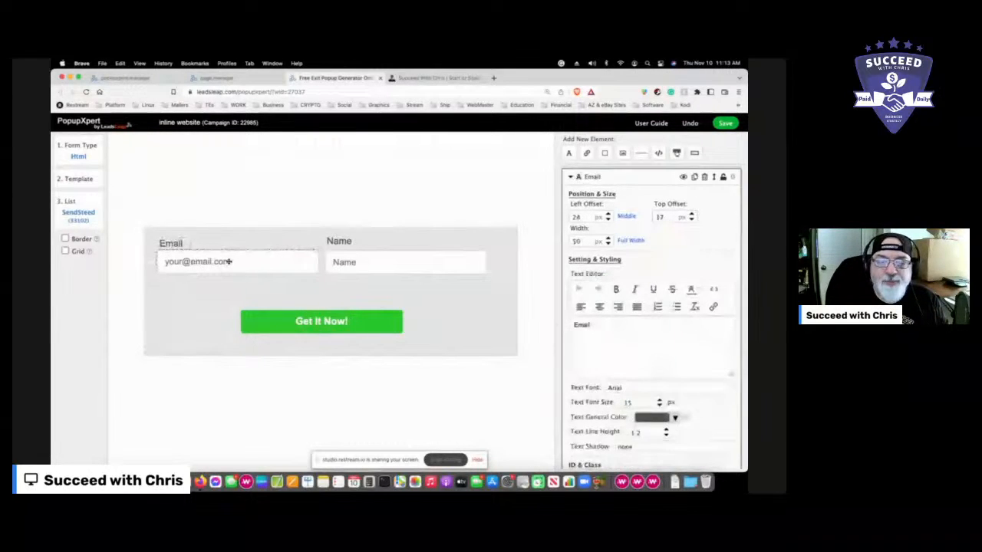
left_click(229, 262)
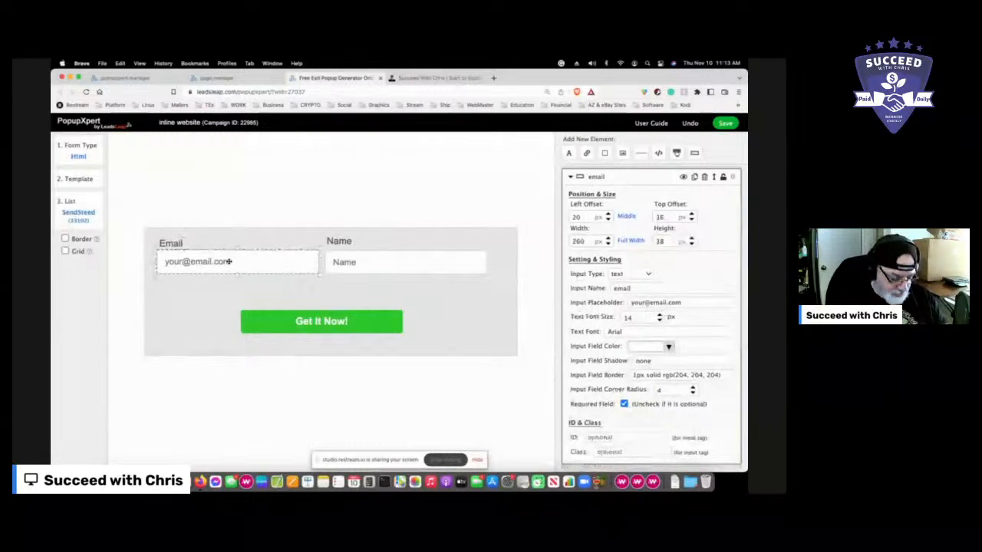
left_click(387, 265)
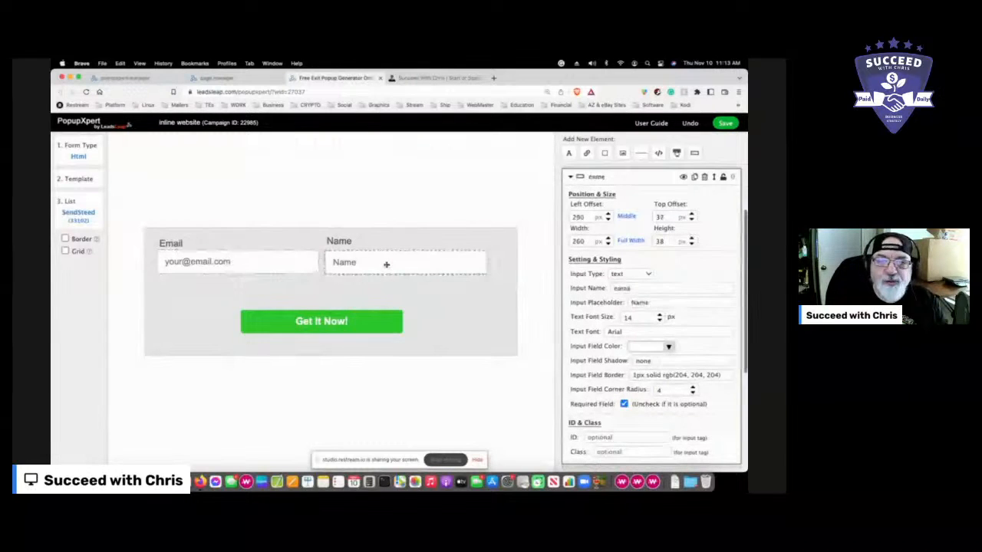
Move both inputs and their labels down to sit just above the button, and shorten the background box to about 180 px high.
left_click(169, 259)
left_click_drag(169, 260, 164, 288)
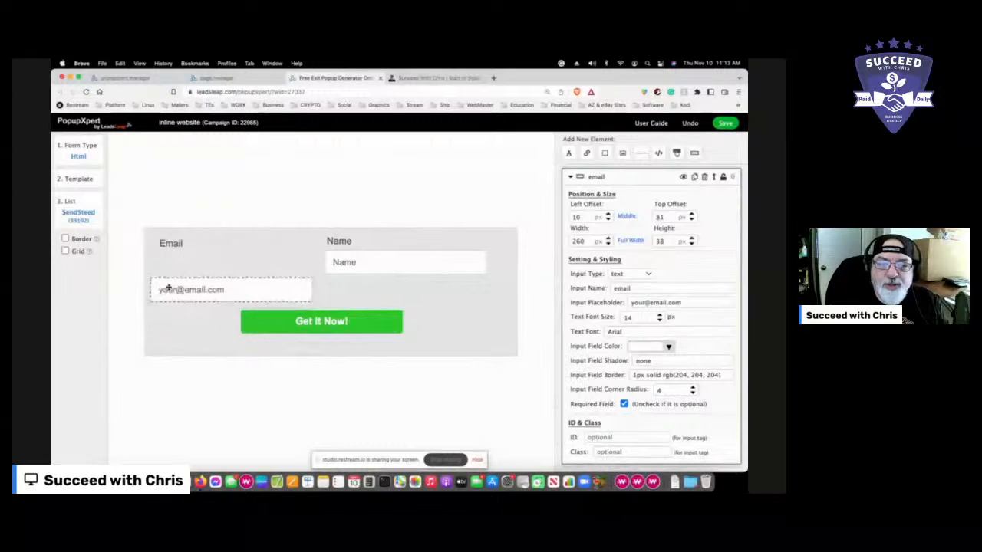
left_click_drag(359, 270, 364, 293)
left_click_drag(338, 242, 344, 270)
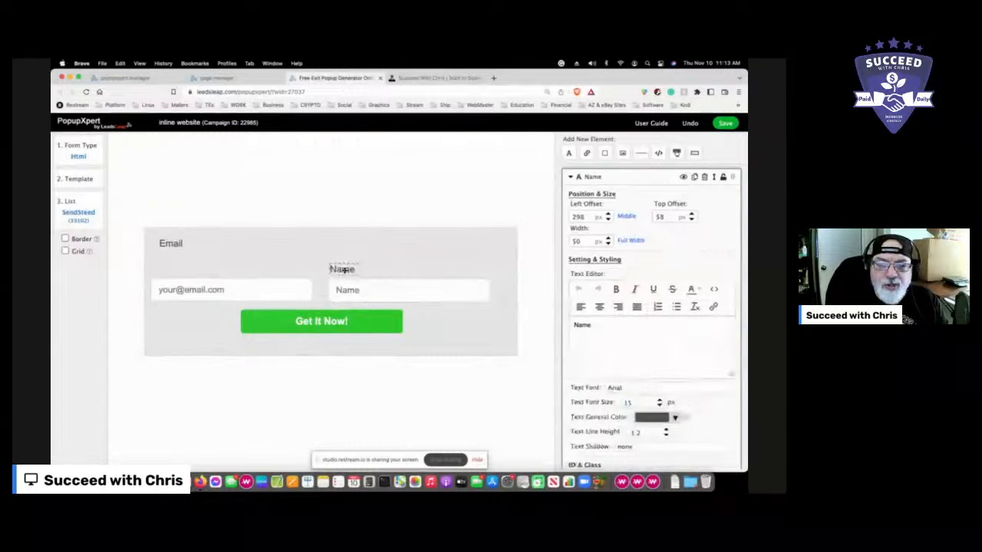
left_click_drag(172, 242, 174, 269)
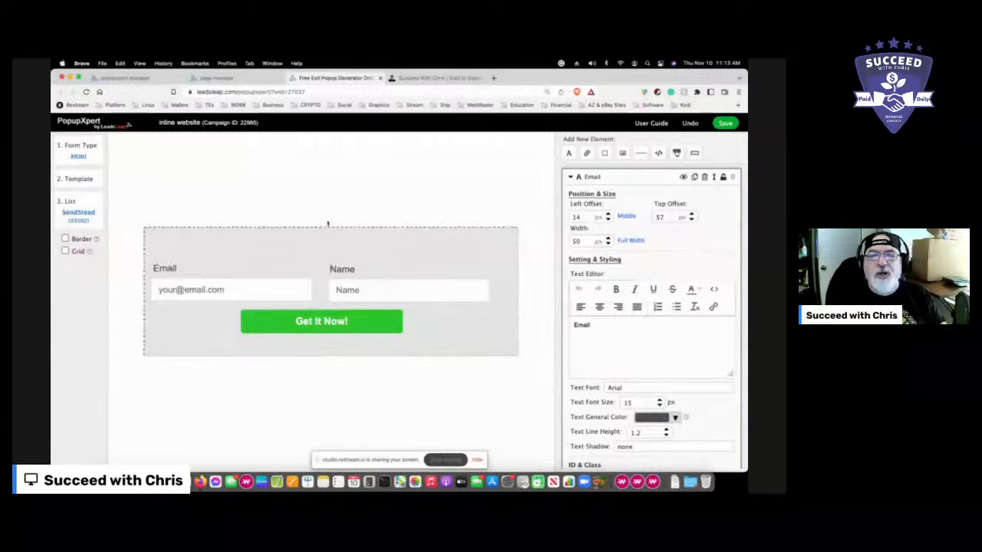
left_click(329, 345)
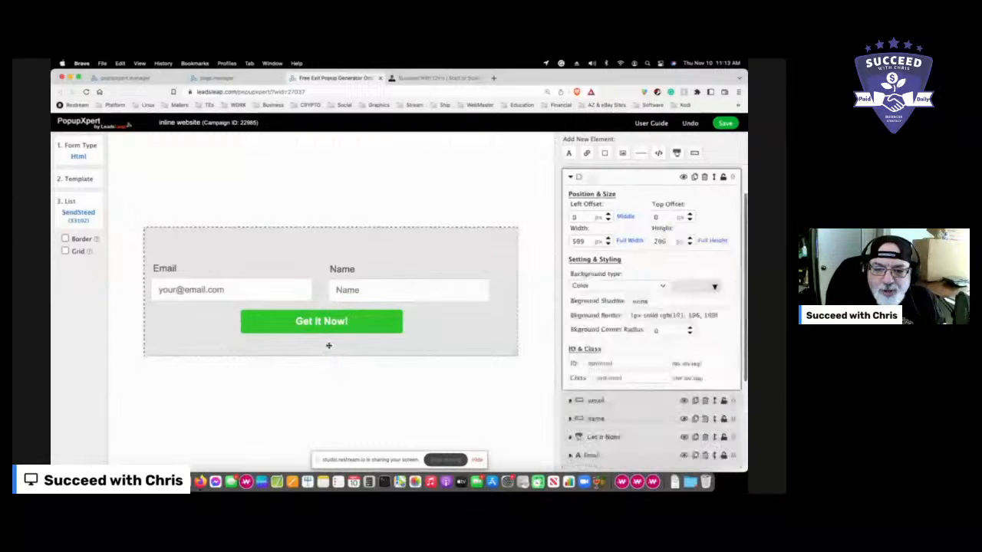
left_click_drag(328, 355, 331, 344)
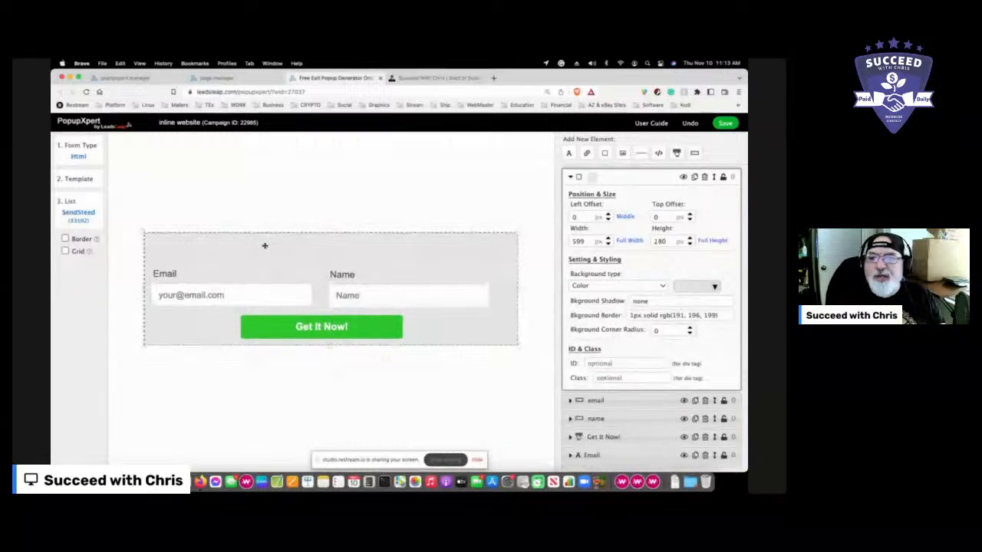
Add a text element in the empty space above the form fields and make its placeholder text bold.
left_click(568, 153)
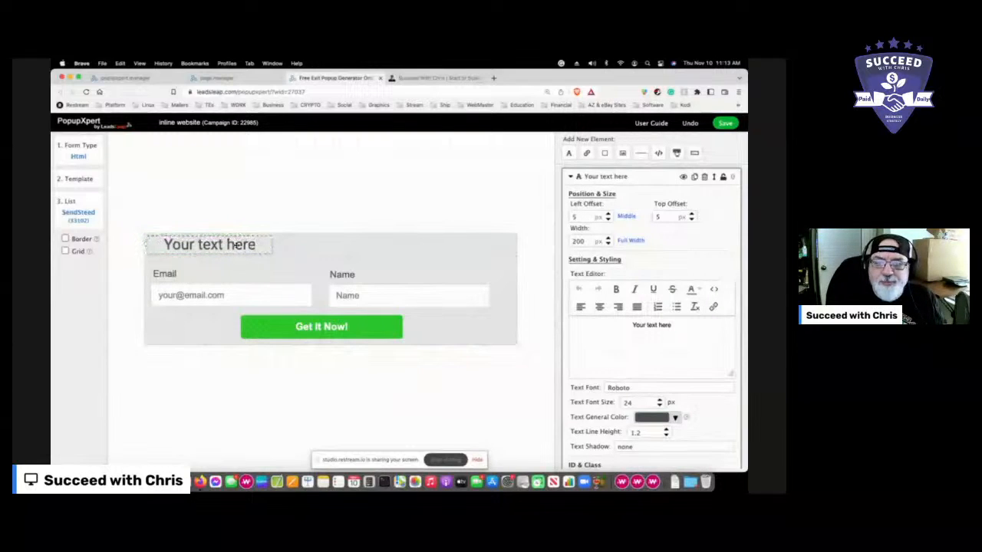
left_click(672, 326)
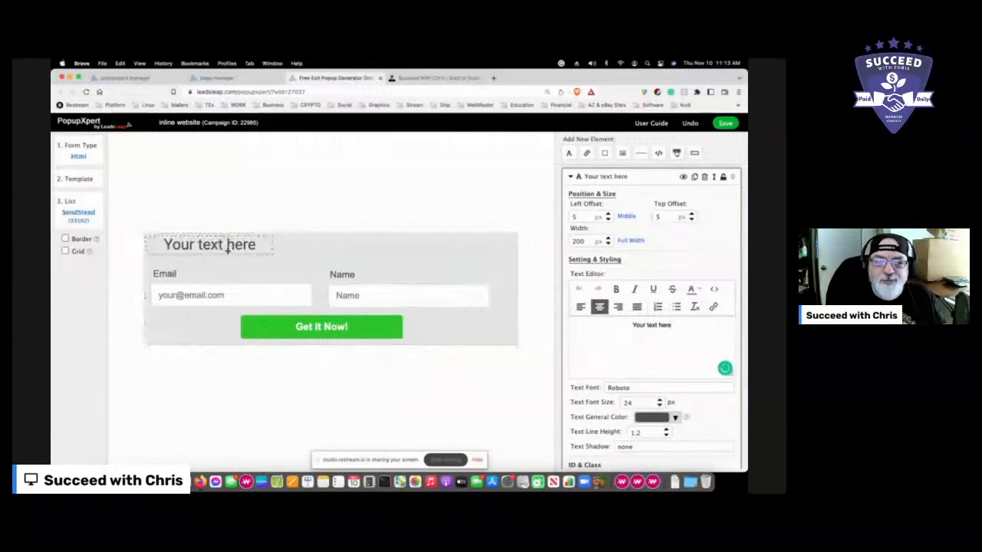
left_click(682, 325)
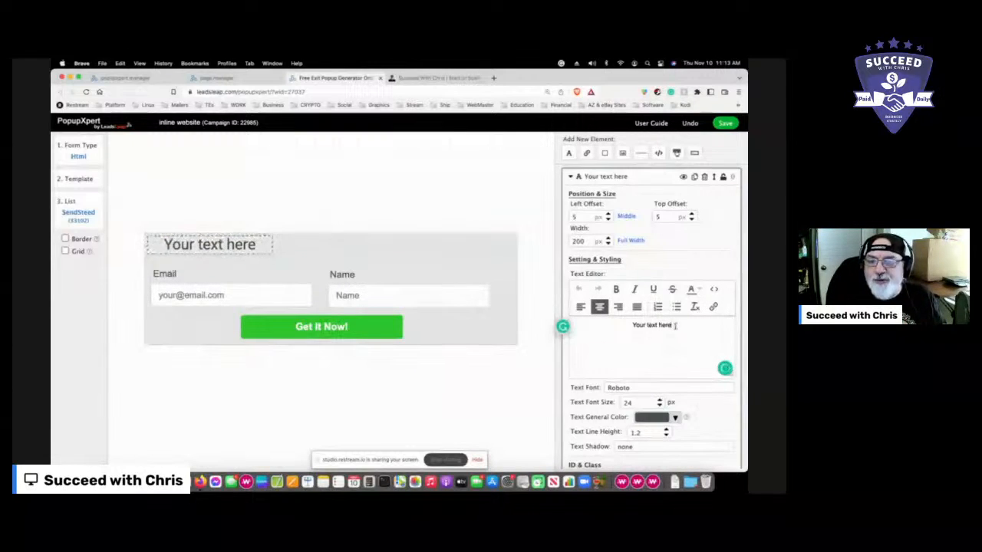
left_click_drag(668, 326, 611, 329)
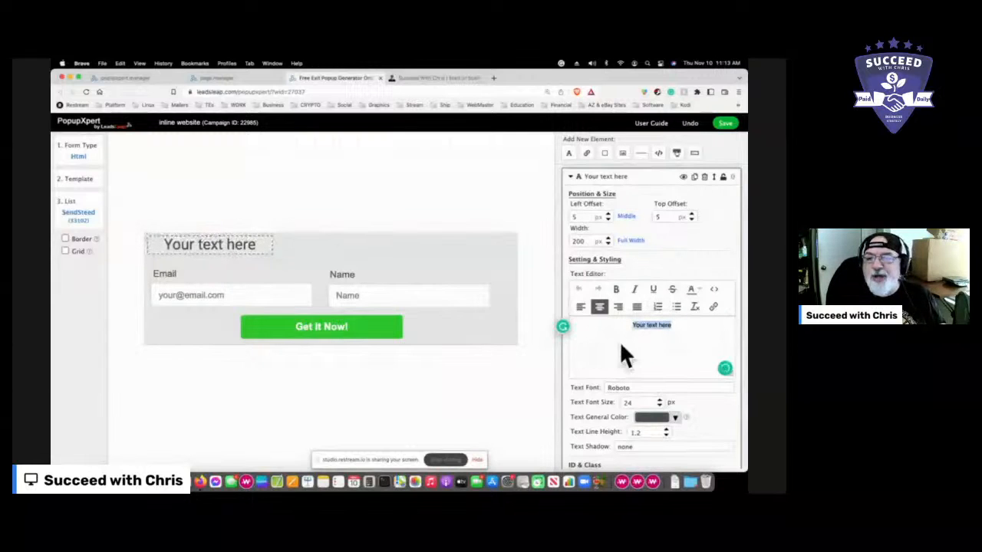
left_click(616, 289)
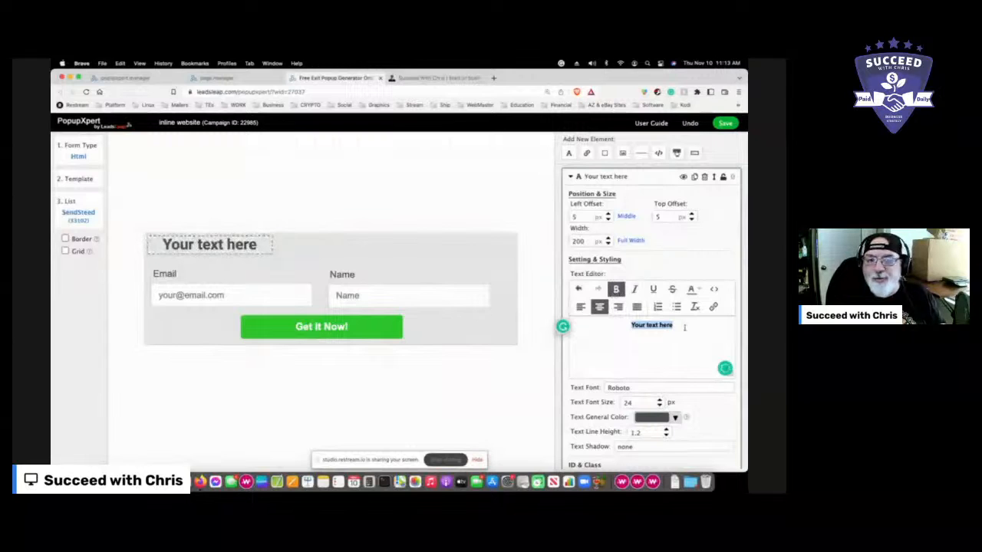
scroll(686, 331, "down", 3)
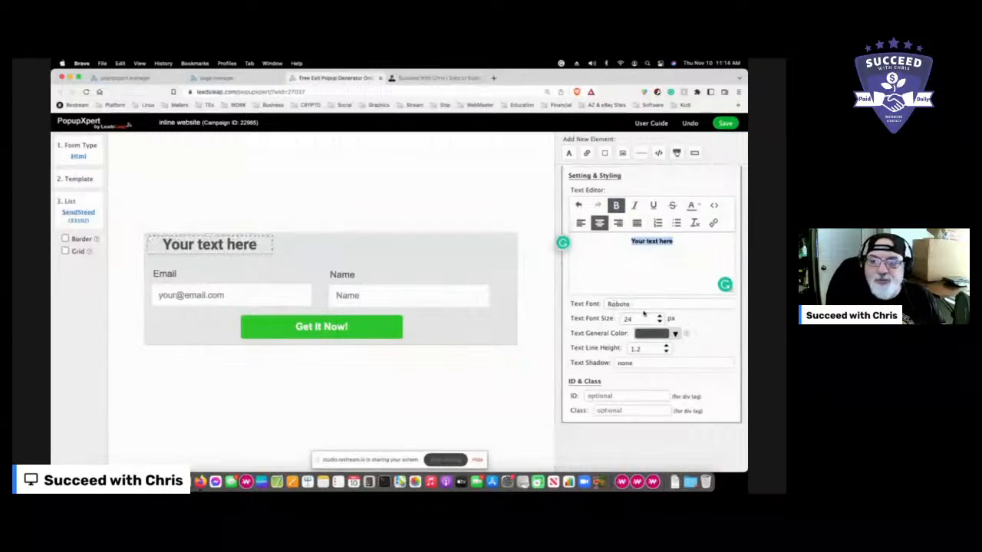
left_click(660, 251)
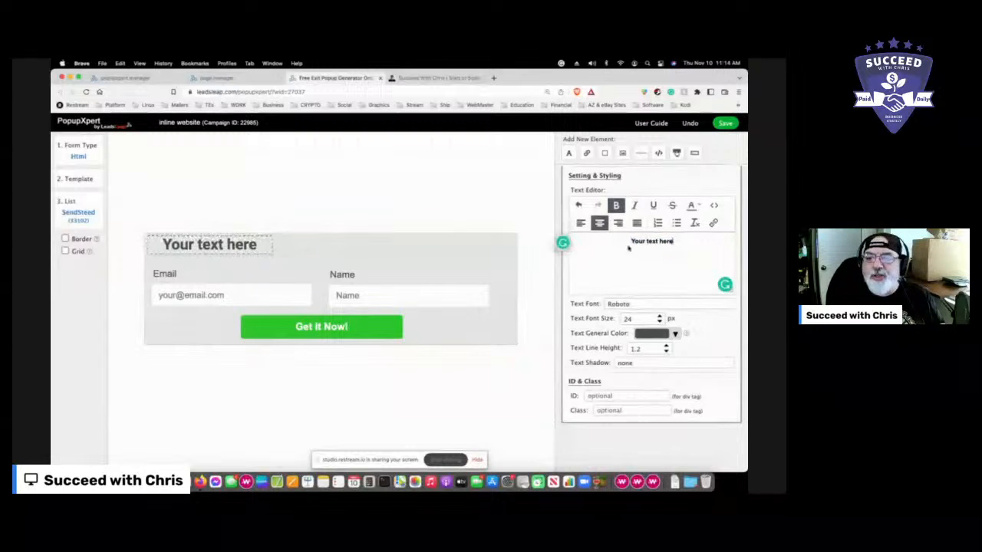
Replace the placeholder headline with "Sign up for our newsletter" and widen its text box to span the grey background box.
triple_click(622, 241)
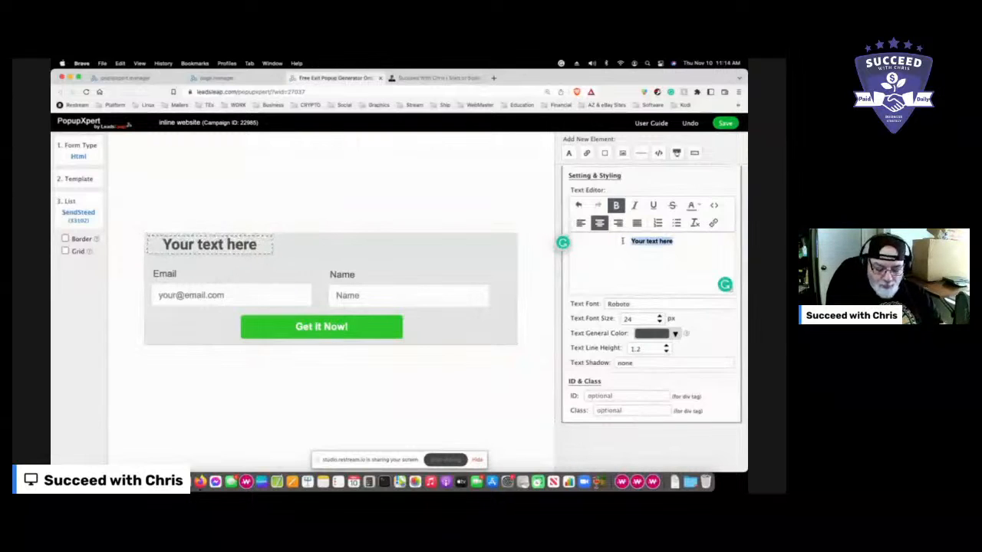
type("Sign")
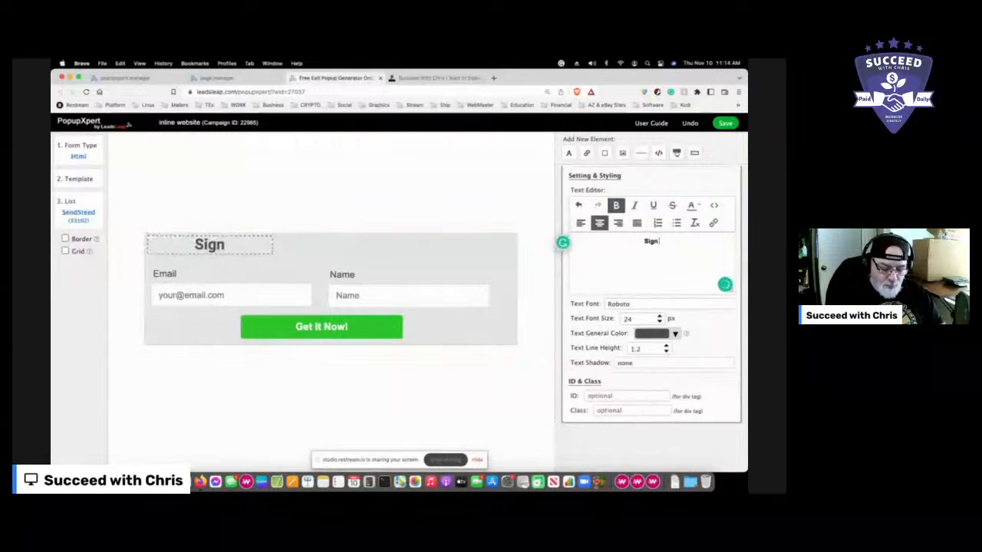
type(" up for")
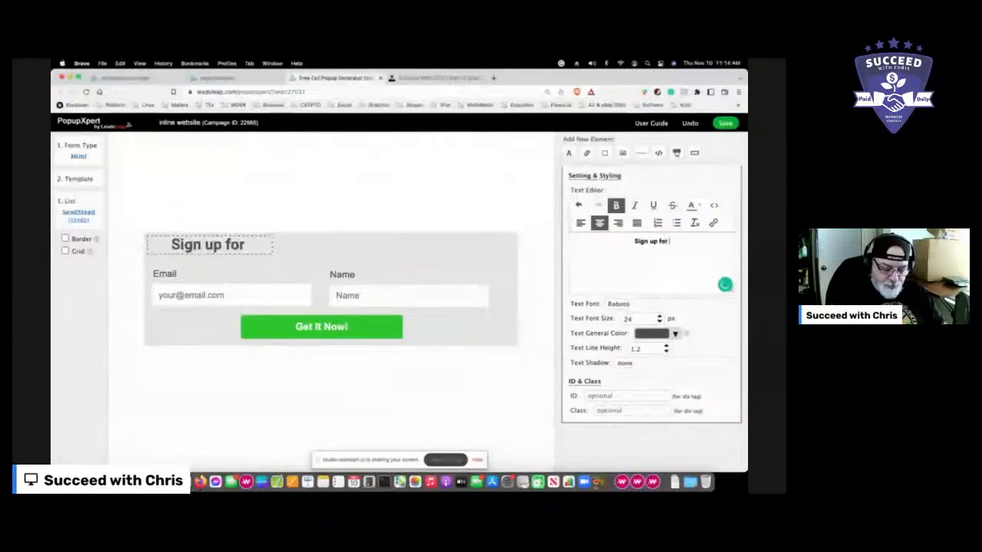
type(" our newsl")
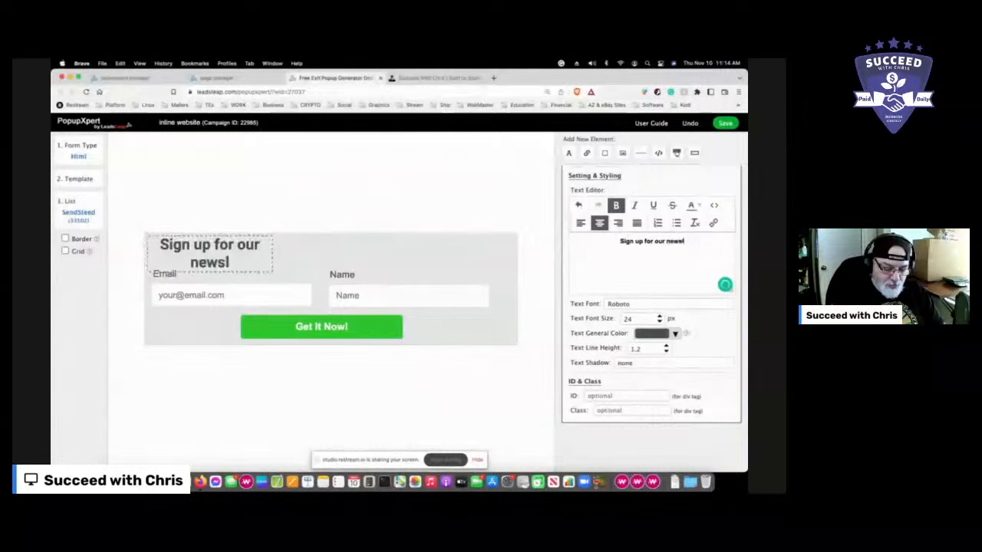
type("etter!")
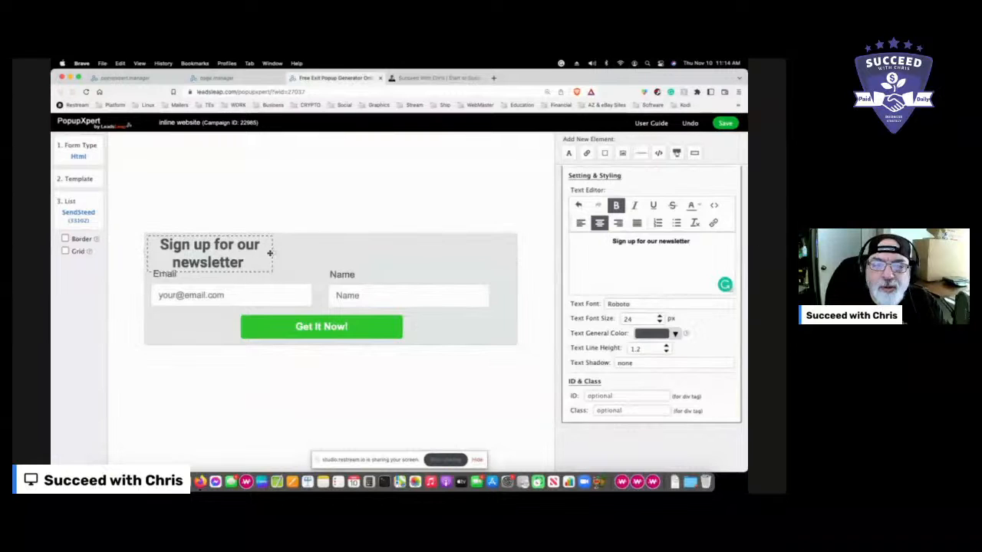
left_click_drag(285, 252, 422, 251)
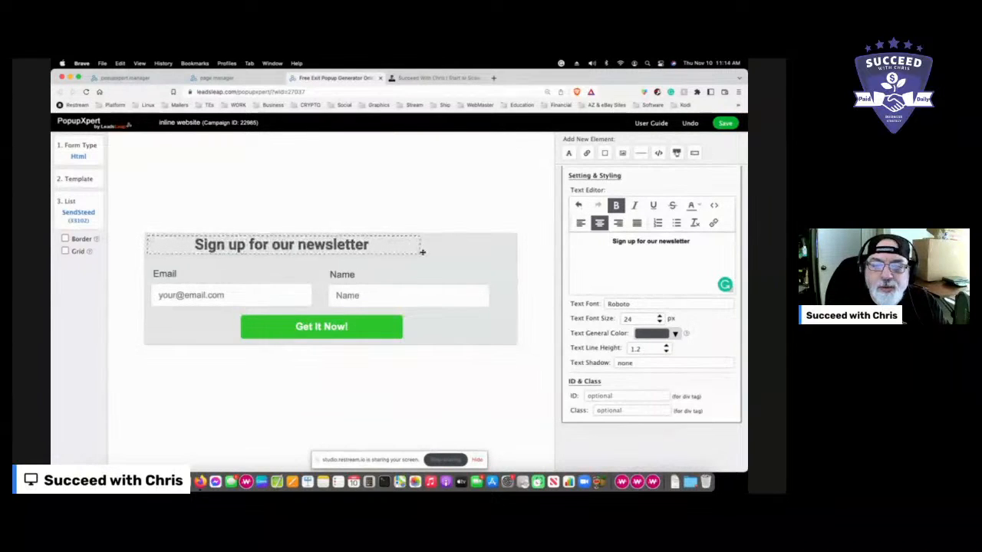
left_click_drag(503, 253, 513, 255)
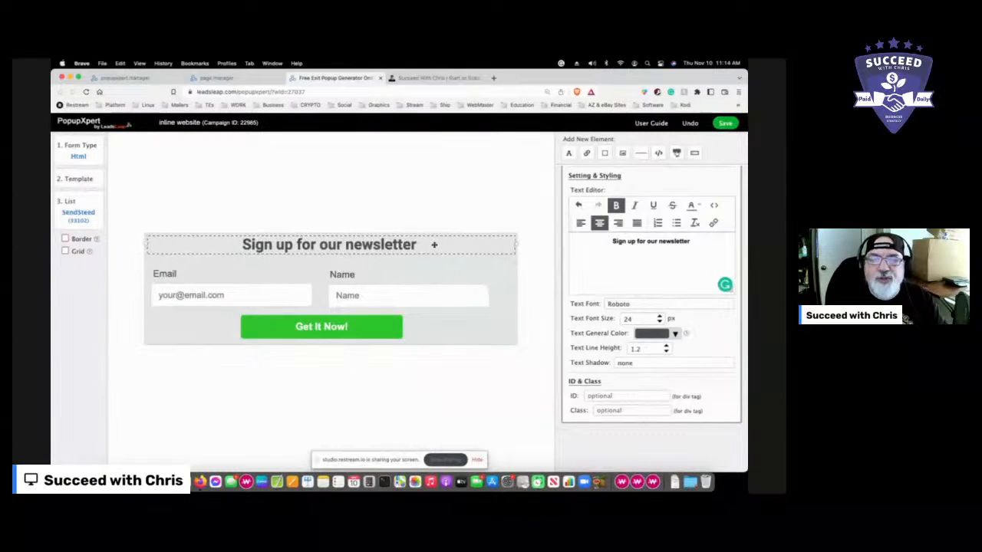
Try extending the headline with "to be updated with" and remove the added wording.
left_click(700, 241)
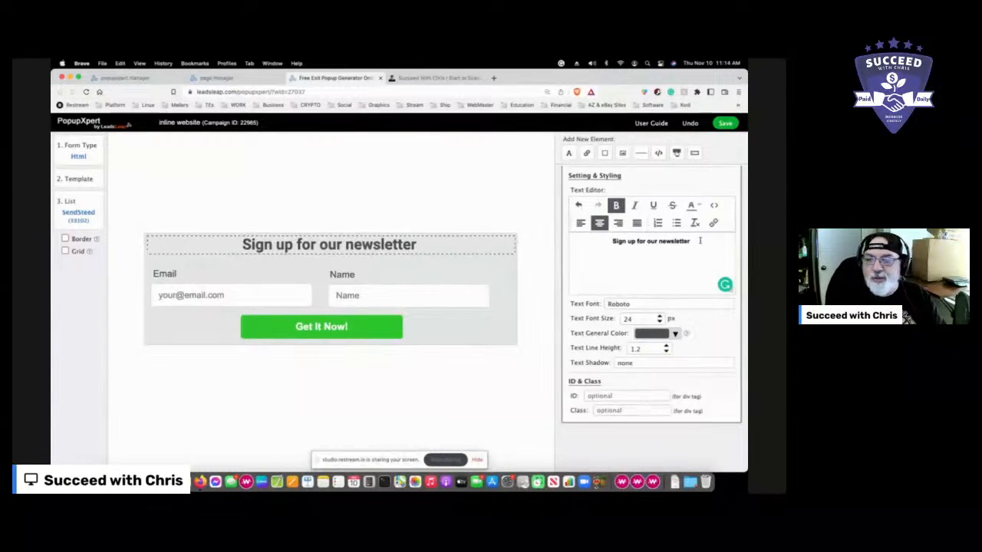
type("to be")
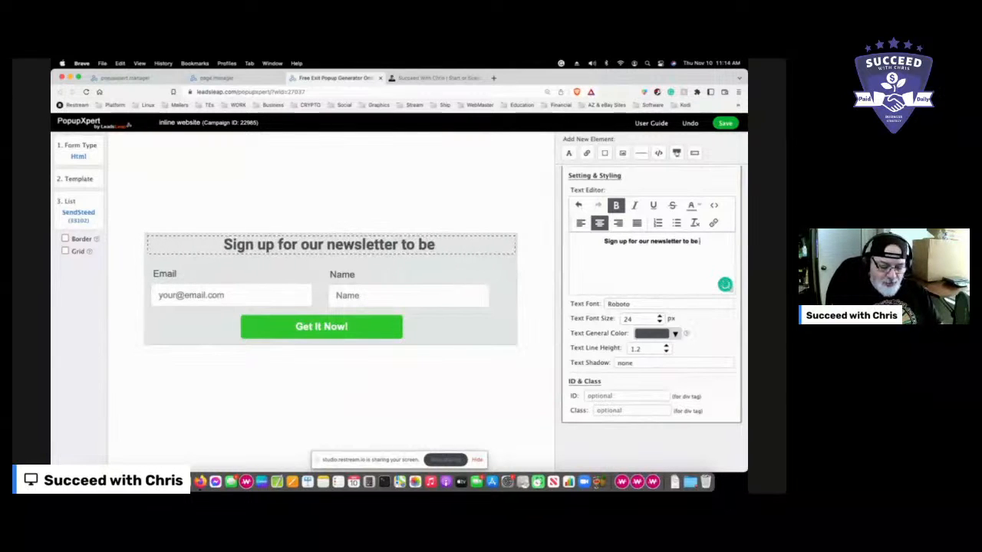
type(" updated with")
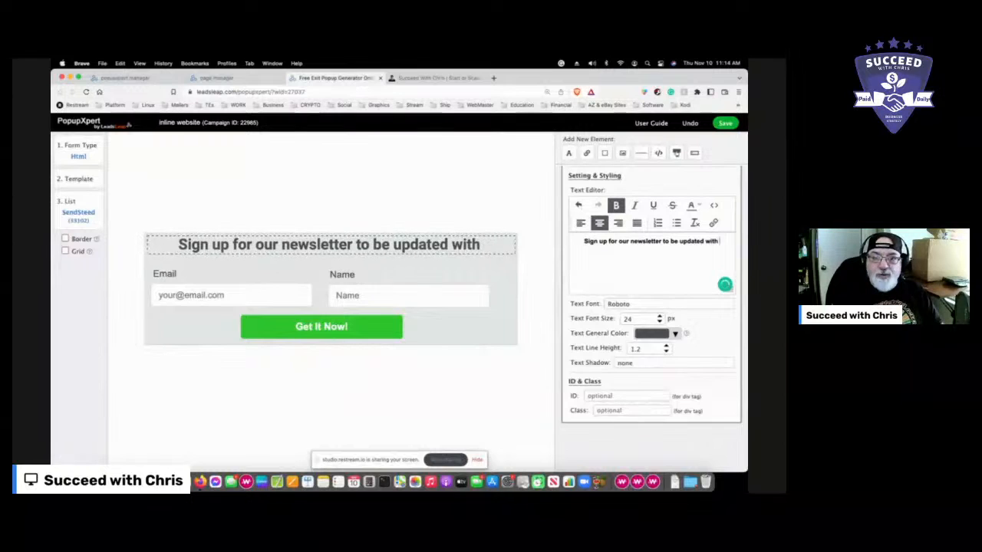
key("BackSpace")
key("BackSpace")
key("BackSpace")
key("BackSpace")
key("BackSpace")
key("BackSpace")
key("BackSpace")
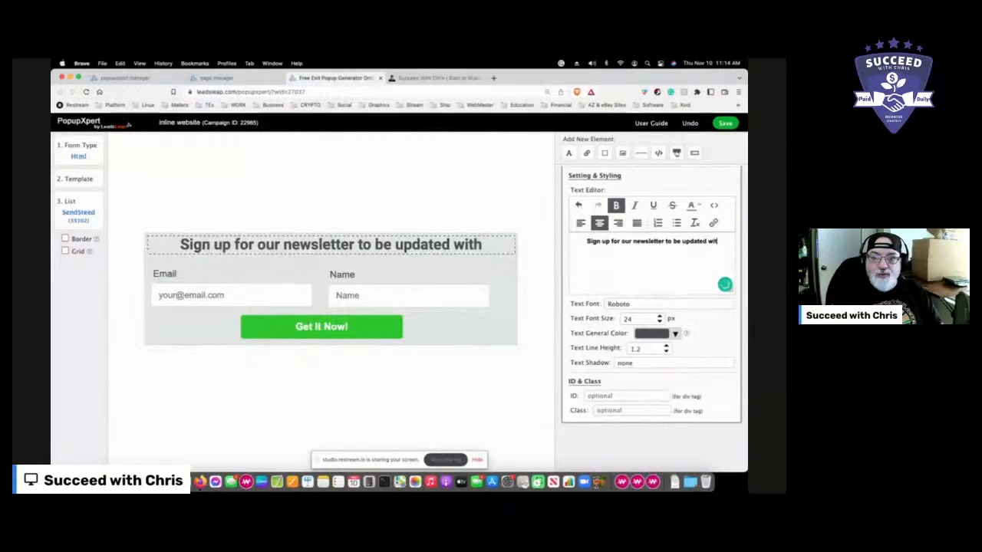
key("BackSpace")
key("BackSpace")
key("BackSpace")
key("BackSpace")
key("BackSpace")
key("BackSpace")
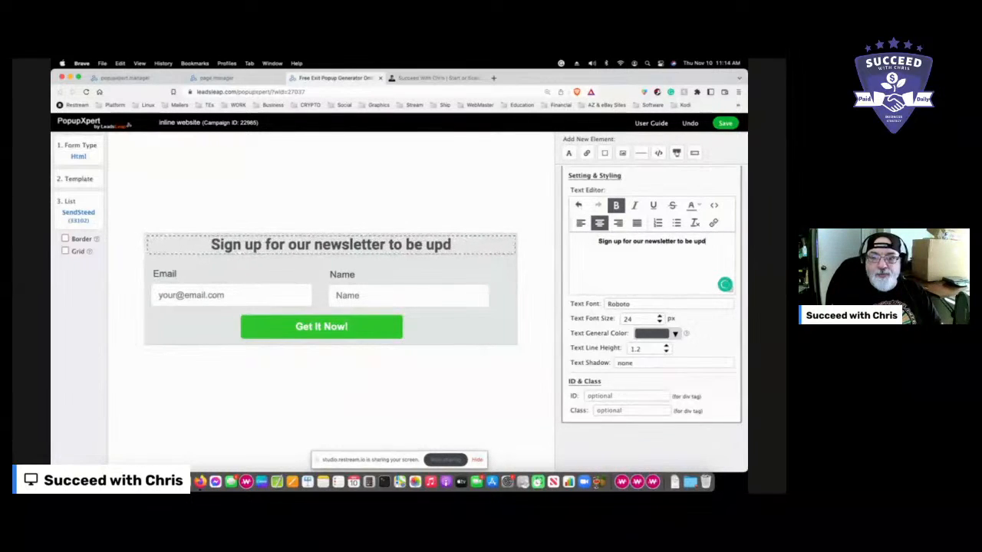
key("BackSpace")
key("BackSpace")
key("BackSpace")
key("BackSpace")
key("BackSpace")
key("BackSpace")
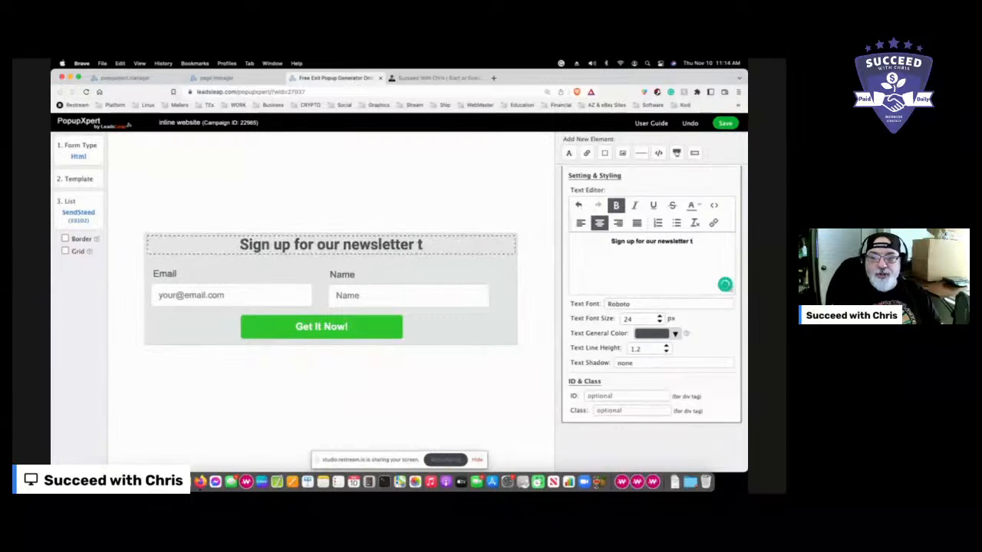
Try ending the headline with "for freebies" and delete that ending again.
type("for")
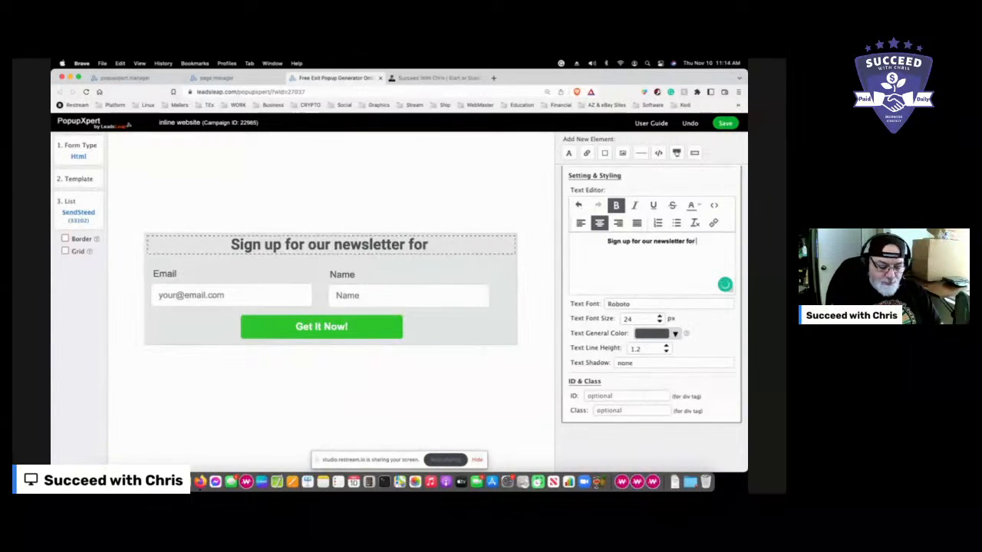
type(" freebies")
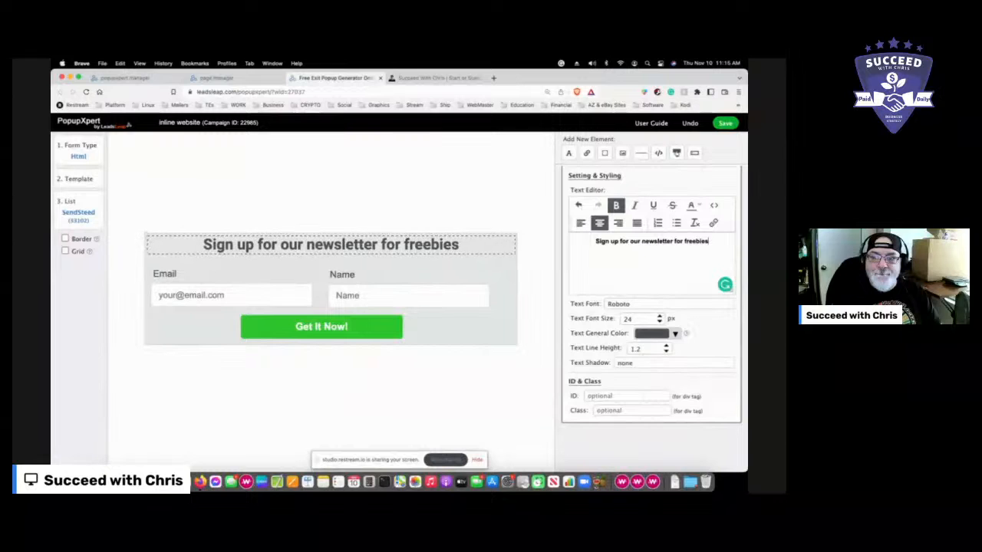
key("BackSpace")
key("BackSpace")
key("BackSpace")
key("BackSpace")
key("BackSpace")
key("BackSpace")
key("BackSpace")
key("BackSpace")
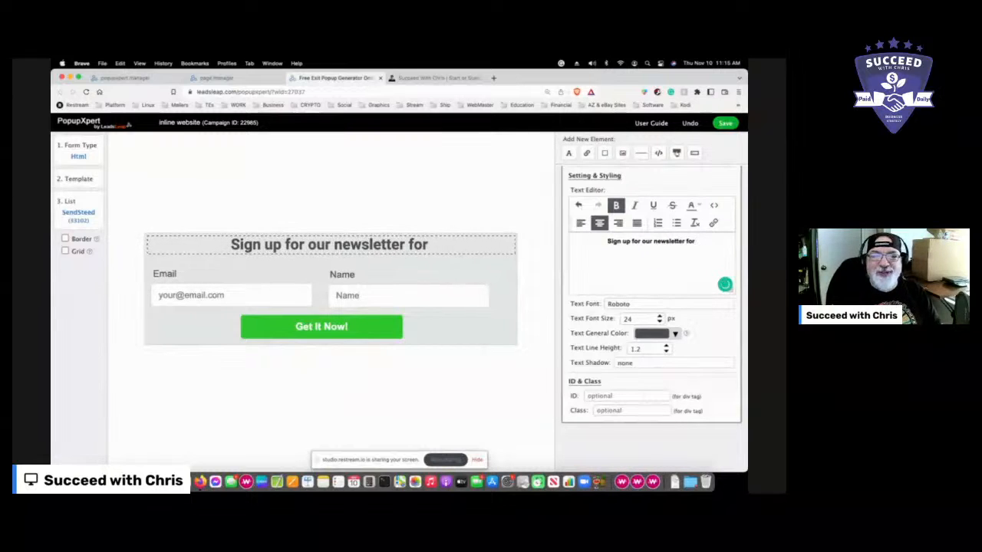
key("BackSpace")
key("BackSpace")
key("BackSpace")
key("BackSpace")
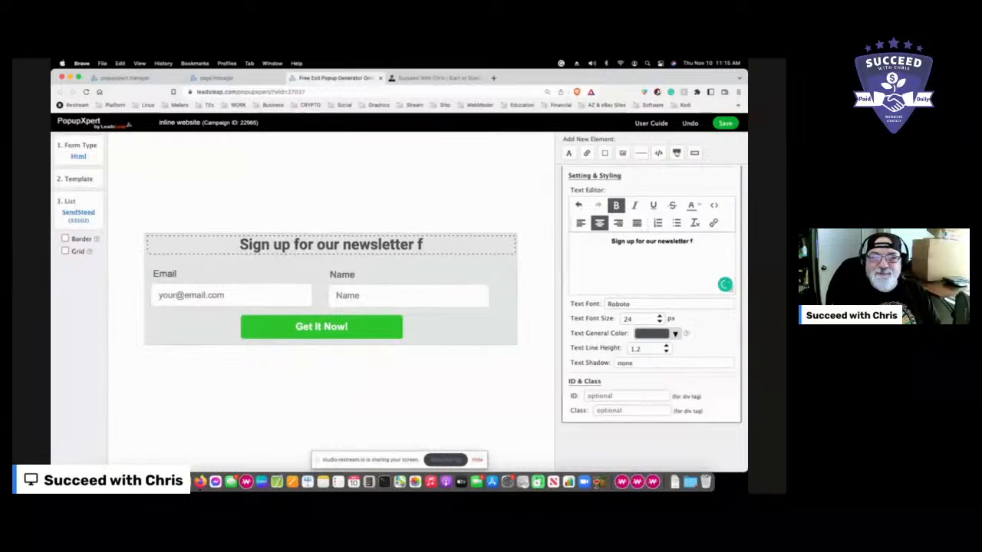
Try ending the headline with "to find out whats new" and erase that phrase.
type("to")
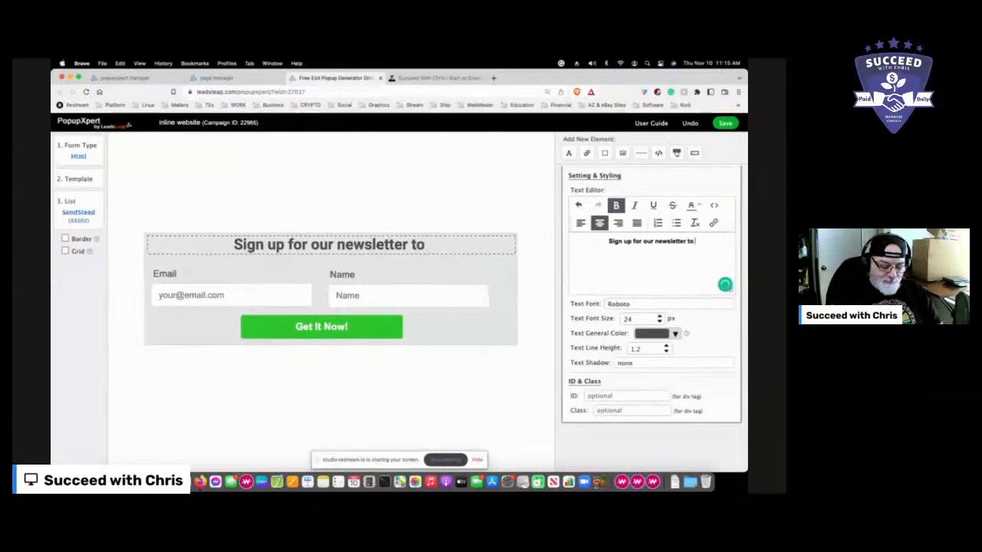
type(" find out wh")
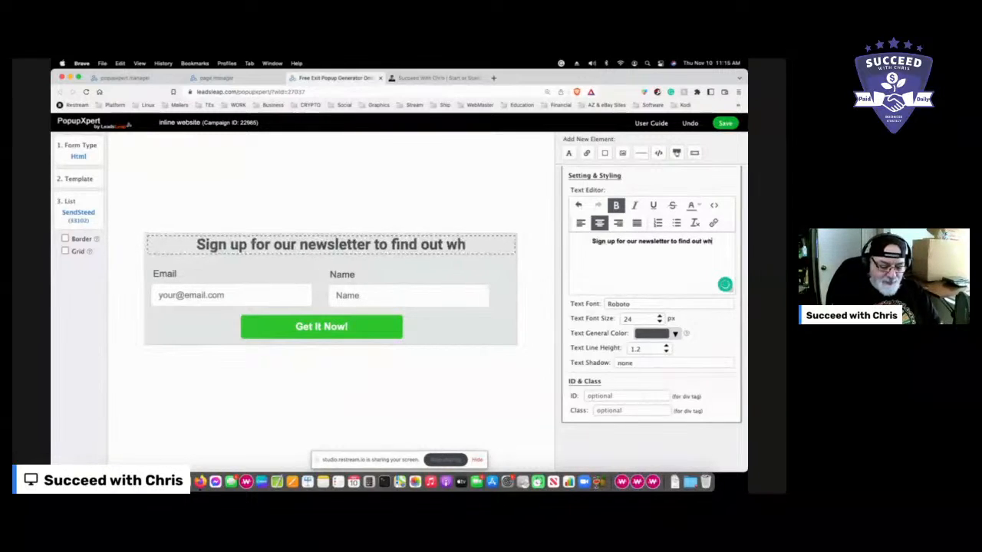
type("ats new")
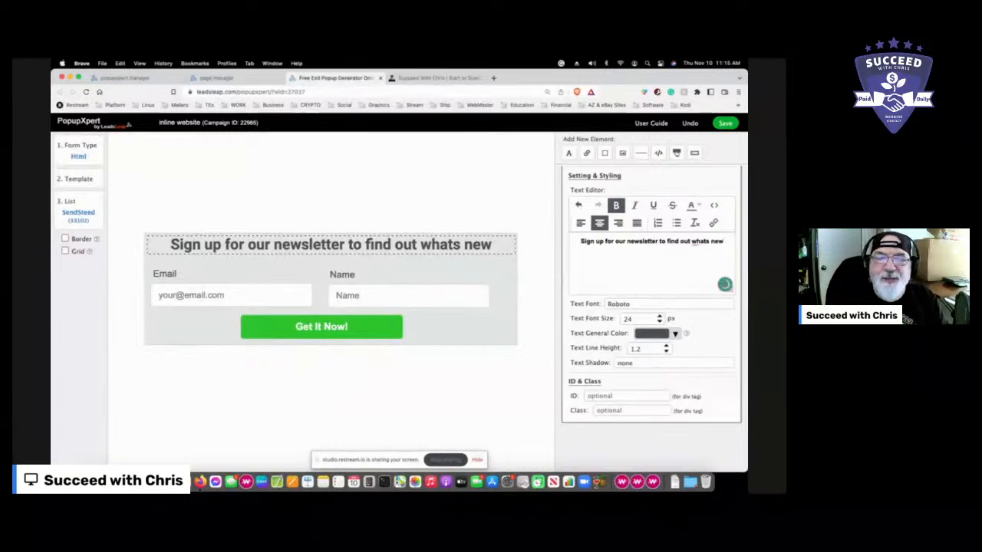
key("BackSpace")
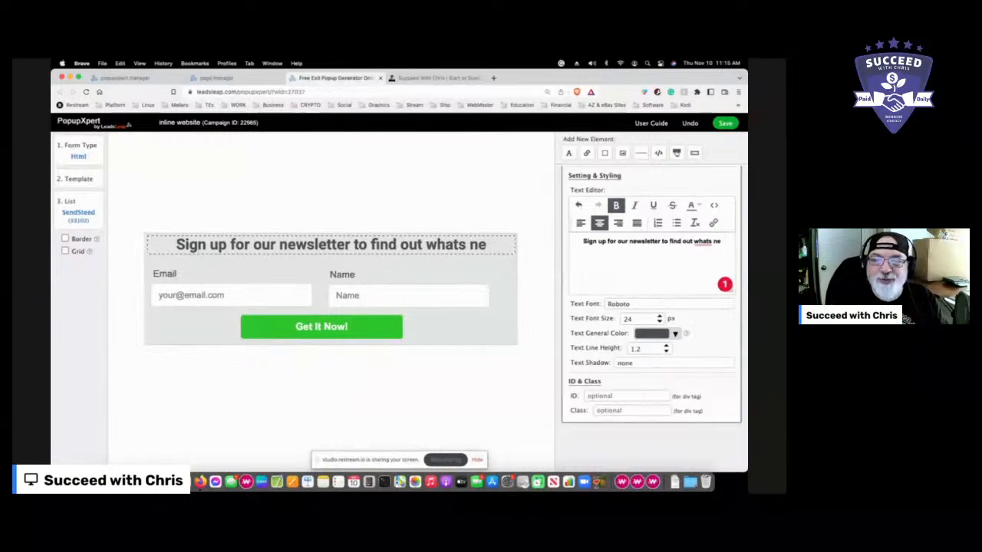
key("BackSpace")
key("BackSpace")
key("BackSpace")
key("BackSpace")
key("BackSpace")
key("BackSpace")
key("BackSpace")
key("BackSpace")
key("BackSpace")
key("BackSpace")
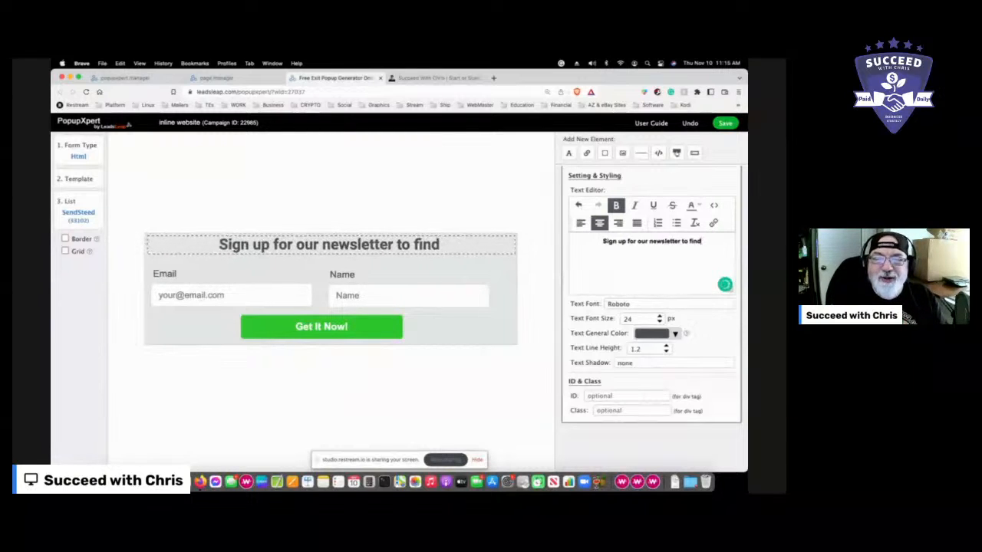
key("BackSpace")
key("BackSpace")
key("BackSpace")
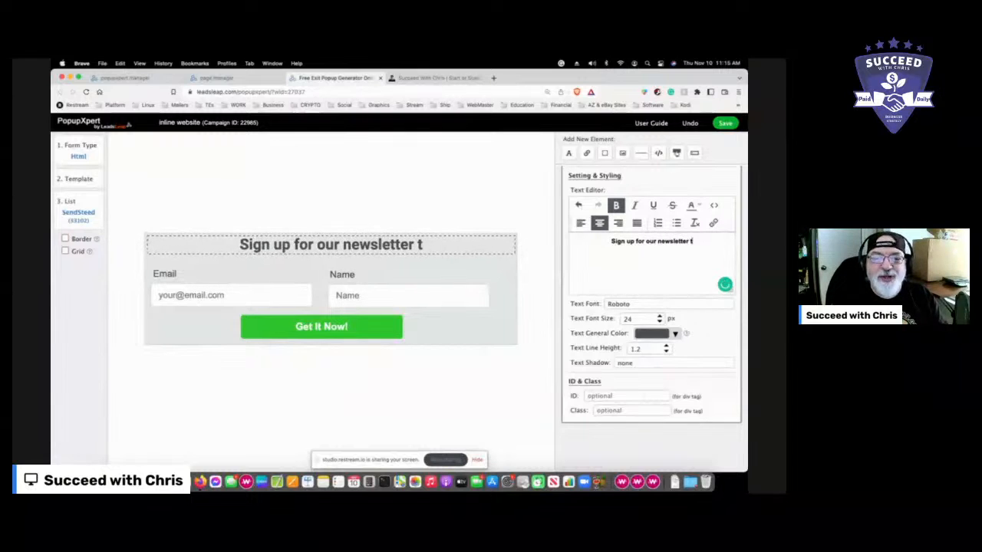
Complete the headline as "Sign up for our newsletter to be notified of free giveaways and new hints and tips to grow your biz".
type("o be")
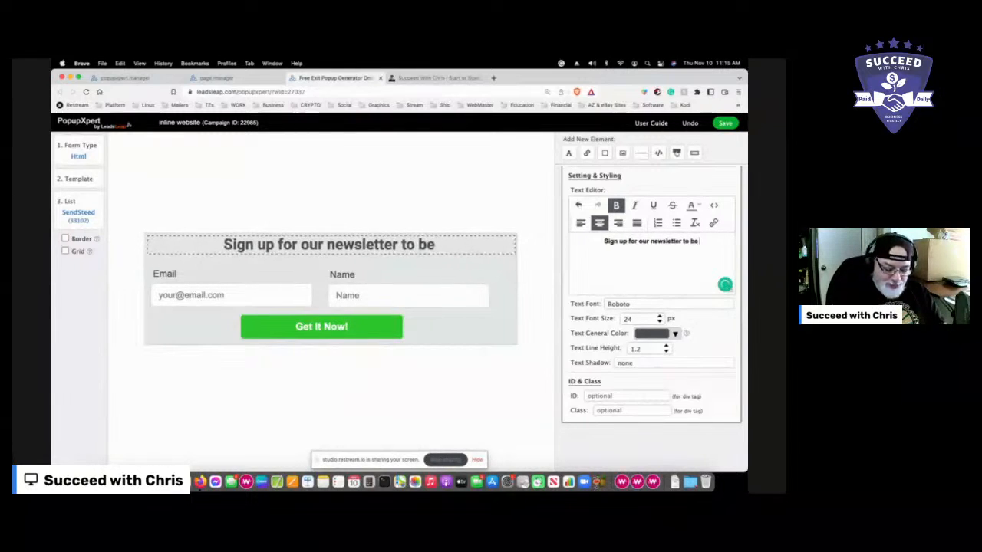
type(" notified o")
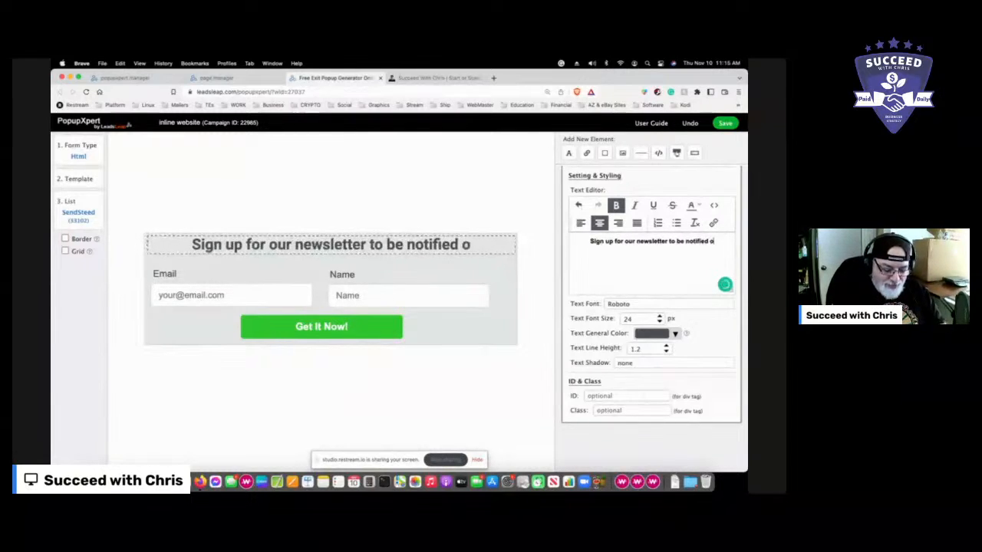
type("f free")
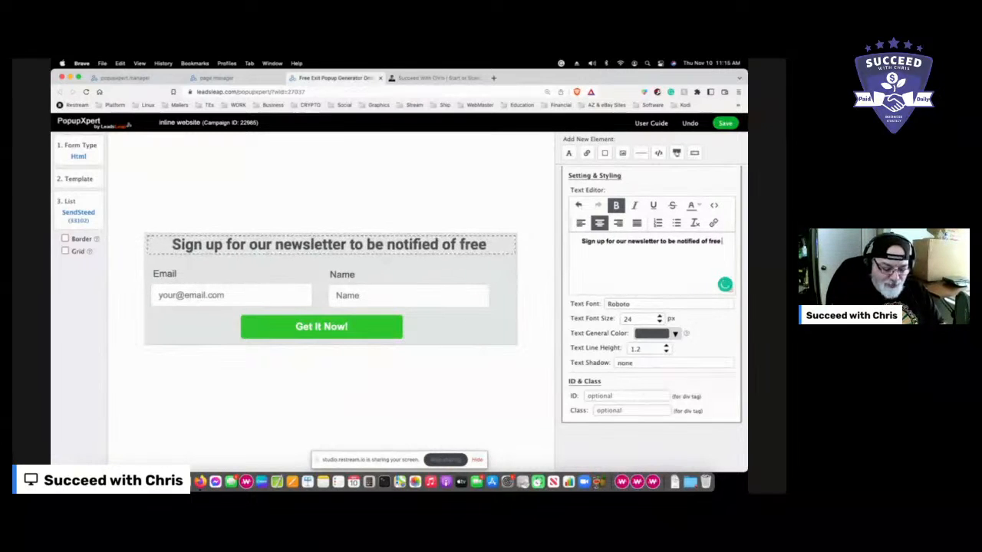
type(" givea")
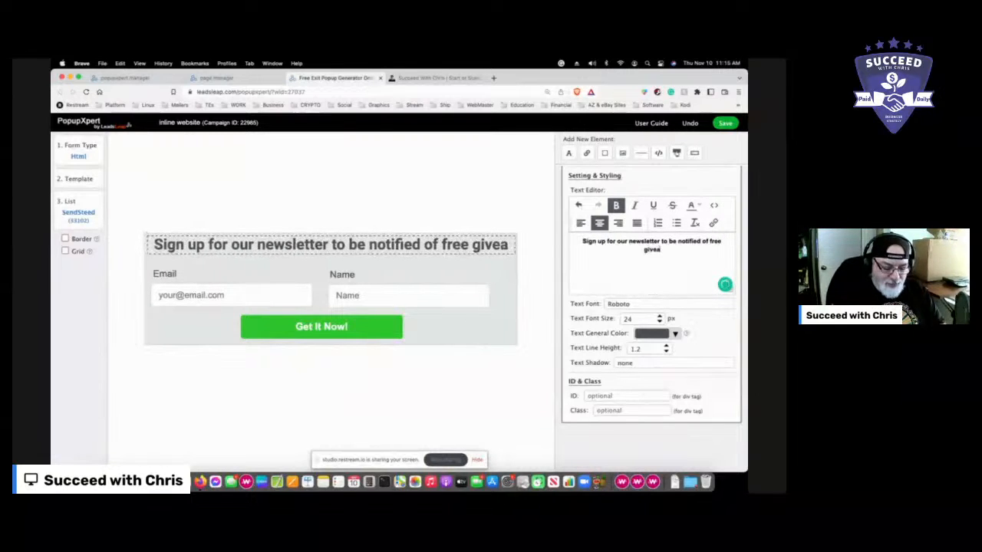
type("ways an")
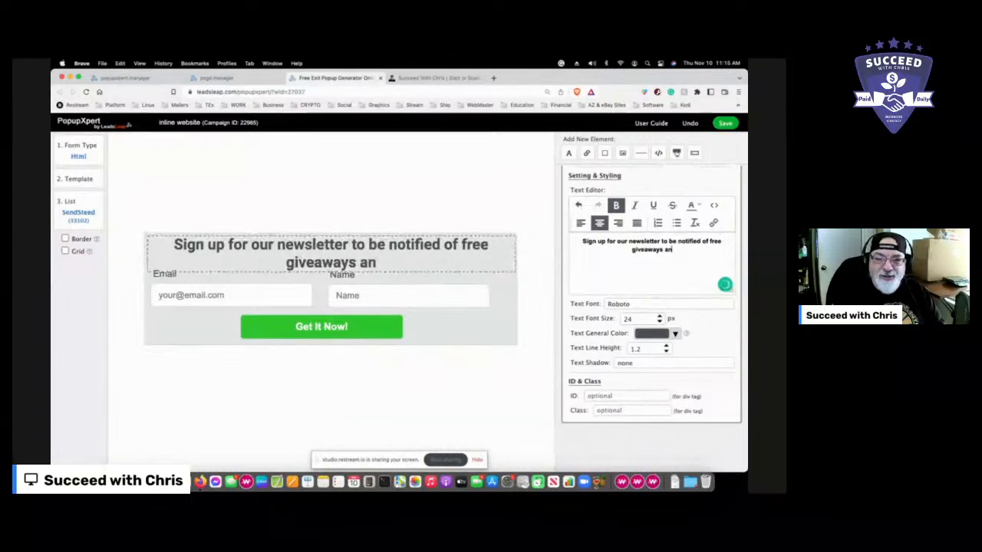
type("d new")
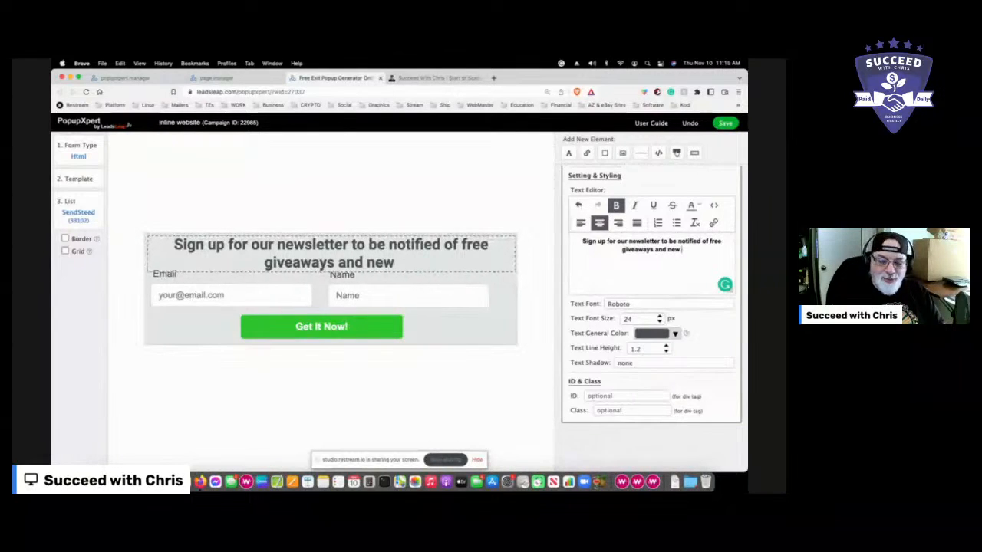
type("hints and")
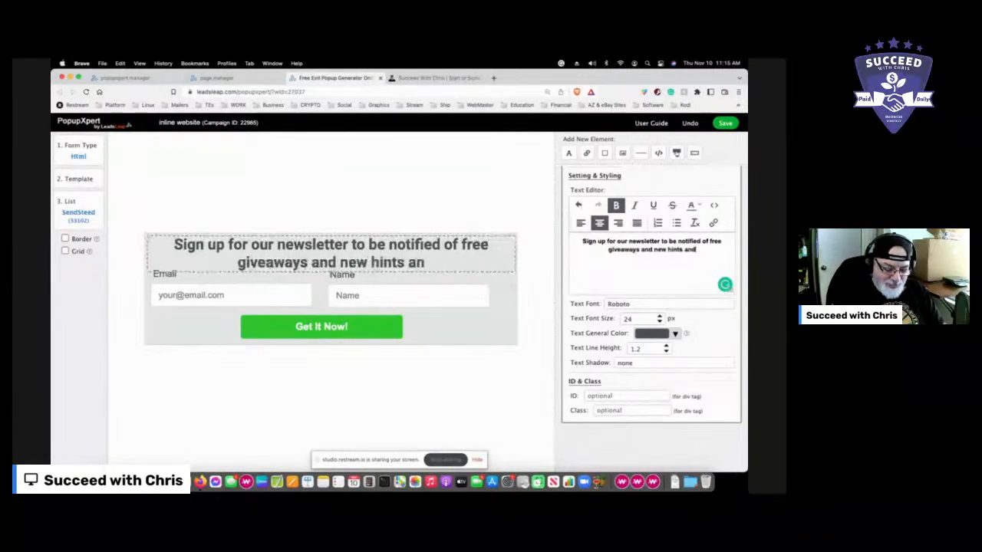
type(" tips to gr")
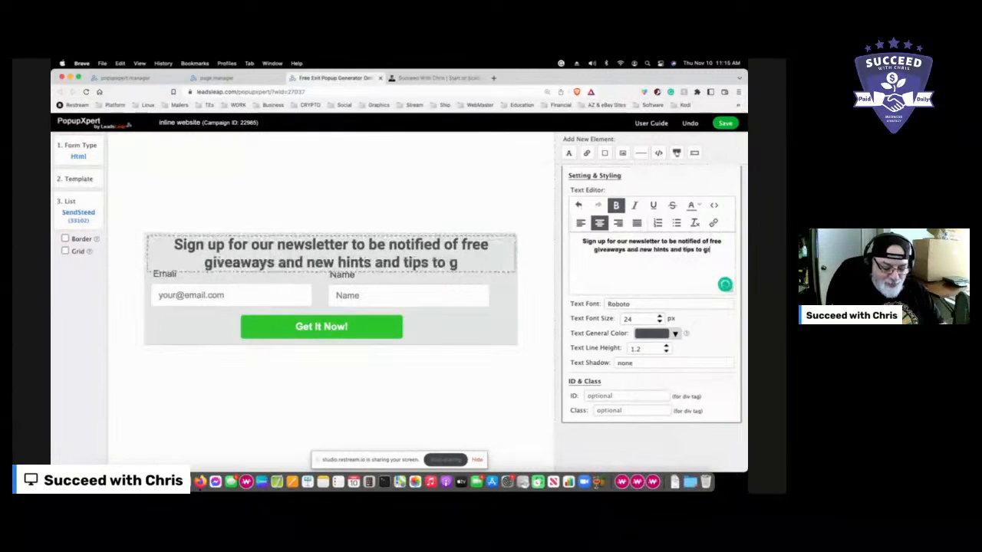
type("ow your bi")
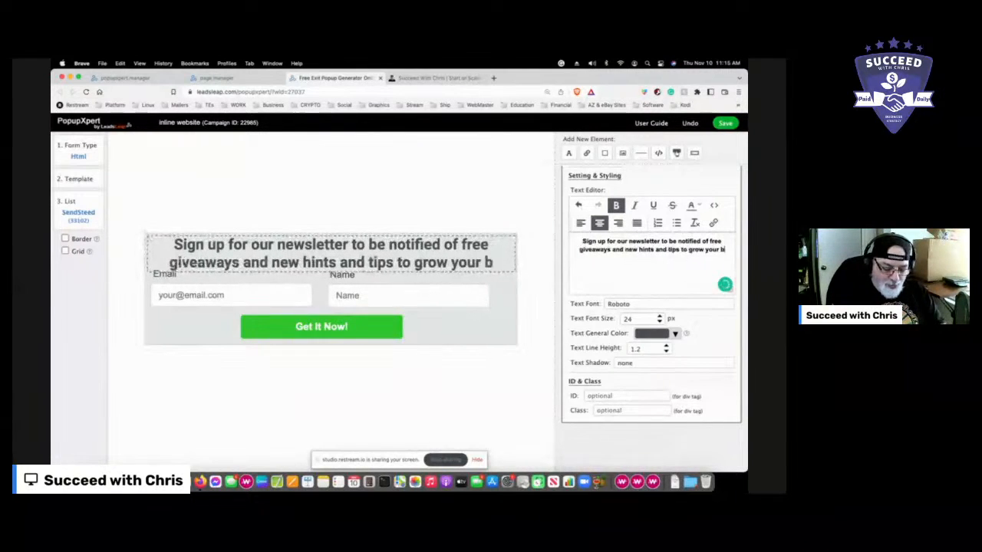
type("z")
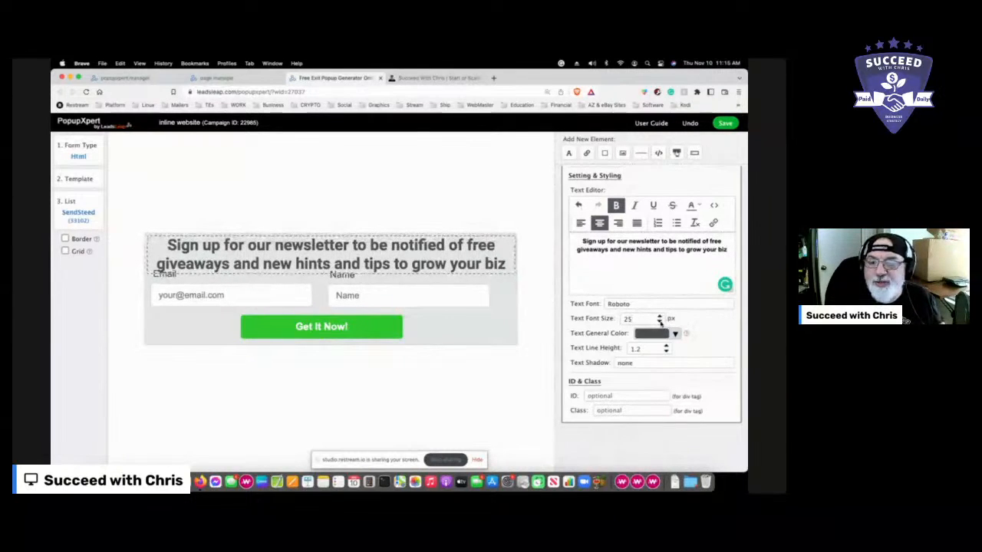
Set the headline's text font size to 22 px.
left_click(659, 323)
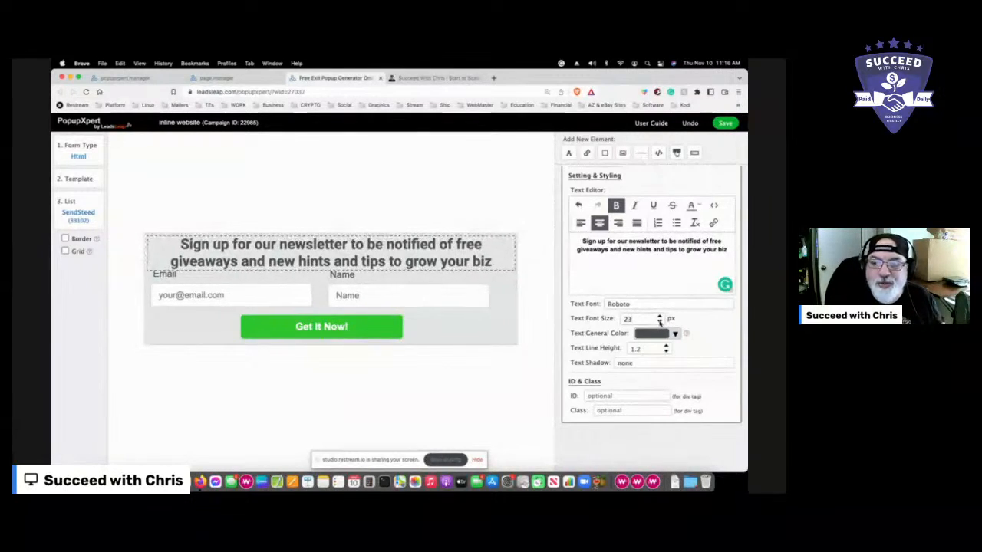
left_click(659, 323)
left_click(659, 323)
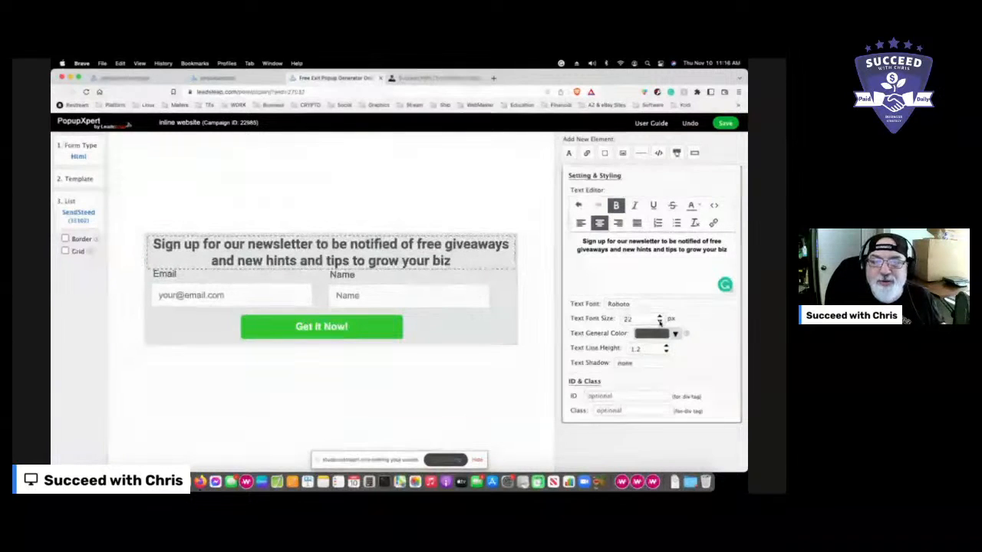
Reduce the headline's text font size to 20 px.
left_click(659, 323)
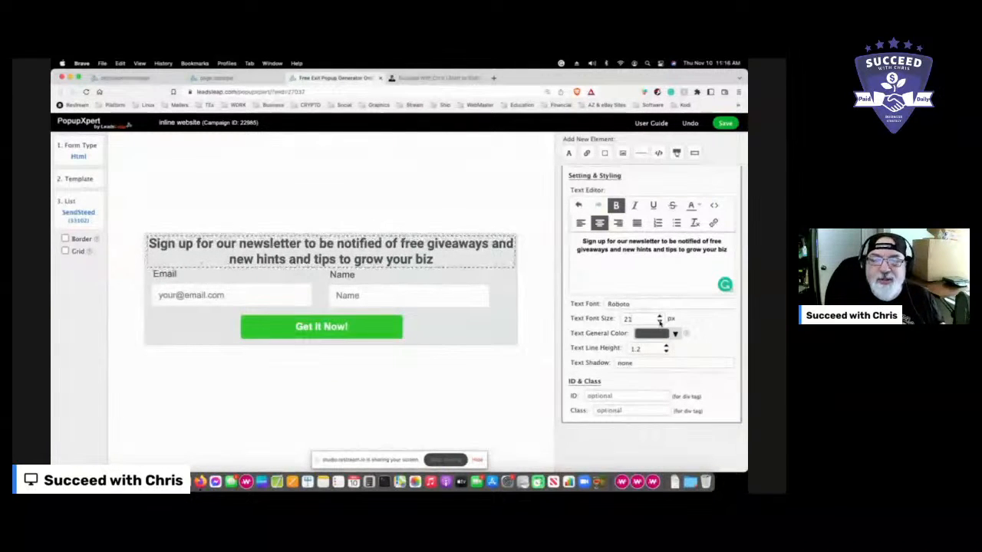
left_click(659, 323)
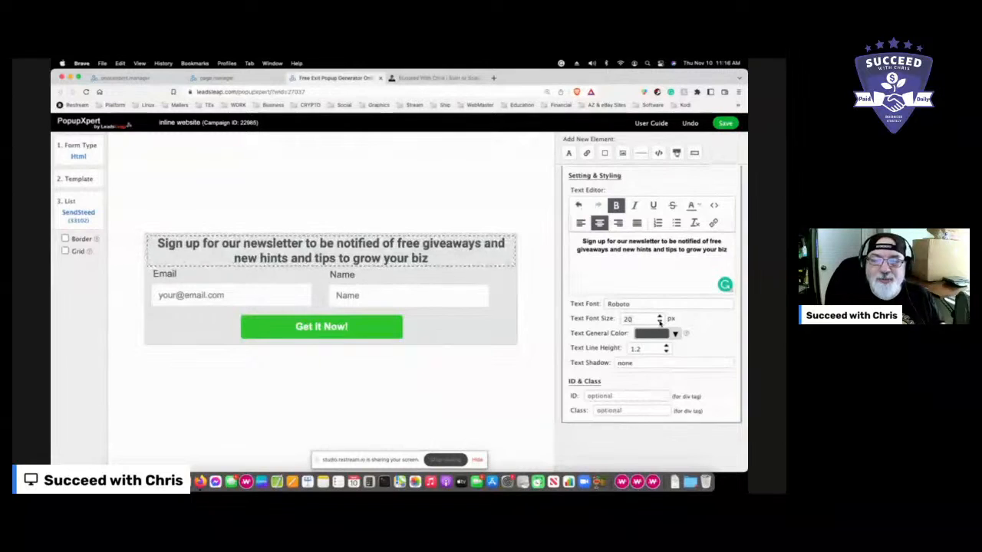
left_click(471, 396)
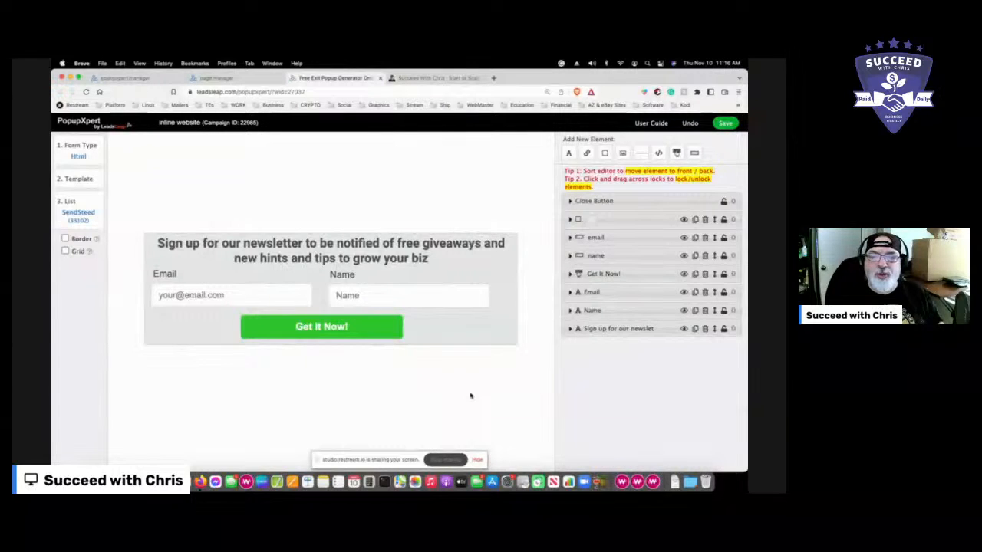
Make the Email label above the email field bold.
left_click(158, 276)
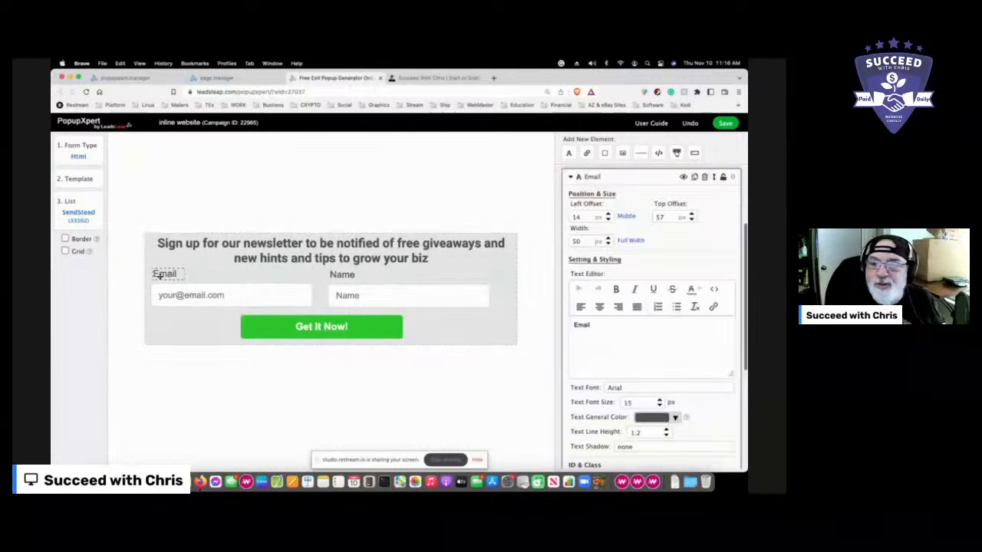
left_click(616, 289)
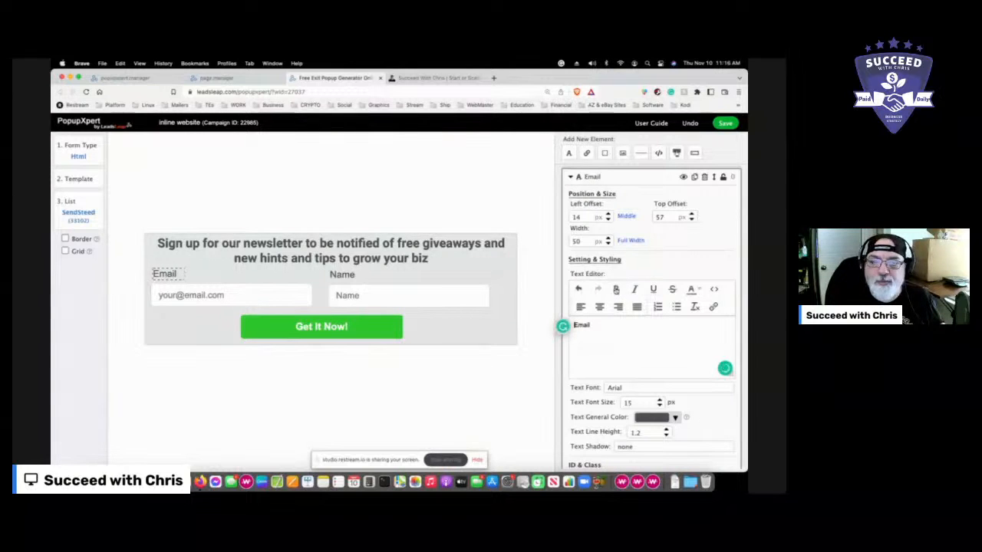
double_click(580, 325)
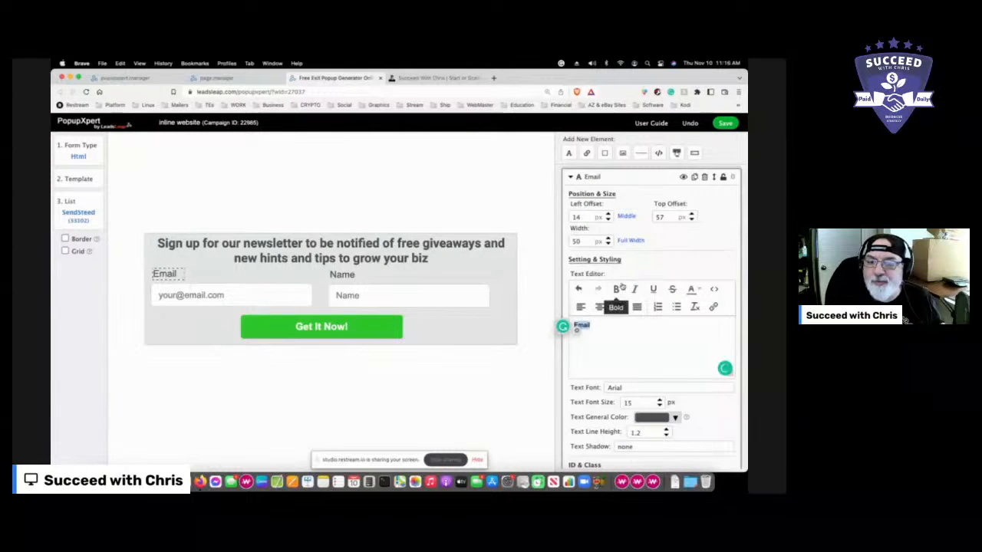
key("ctrl+b")
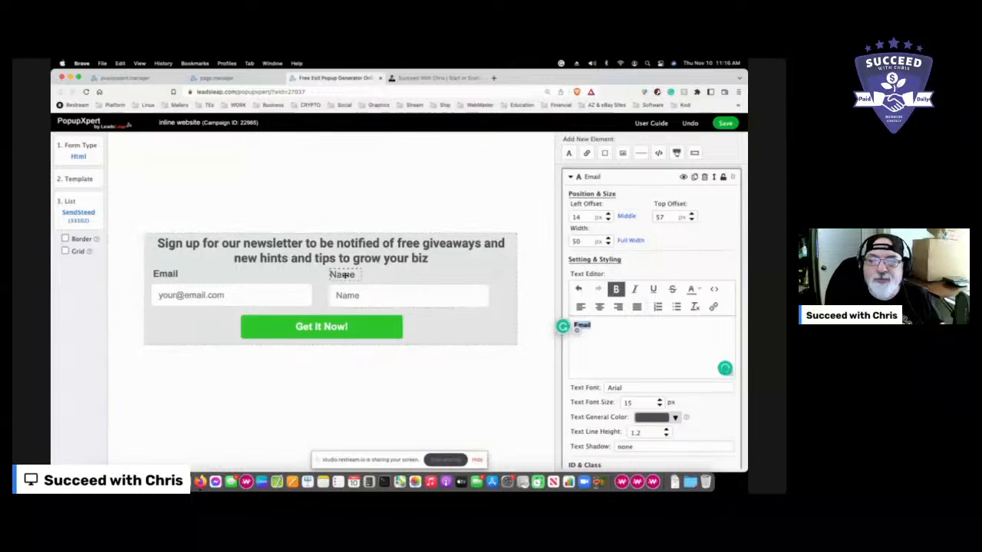
Make the Name label above the name field bold.
left_click(340, 273)
double_click(581, 325)
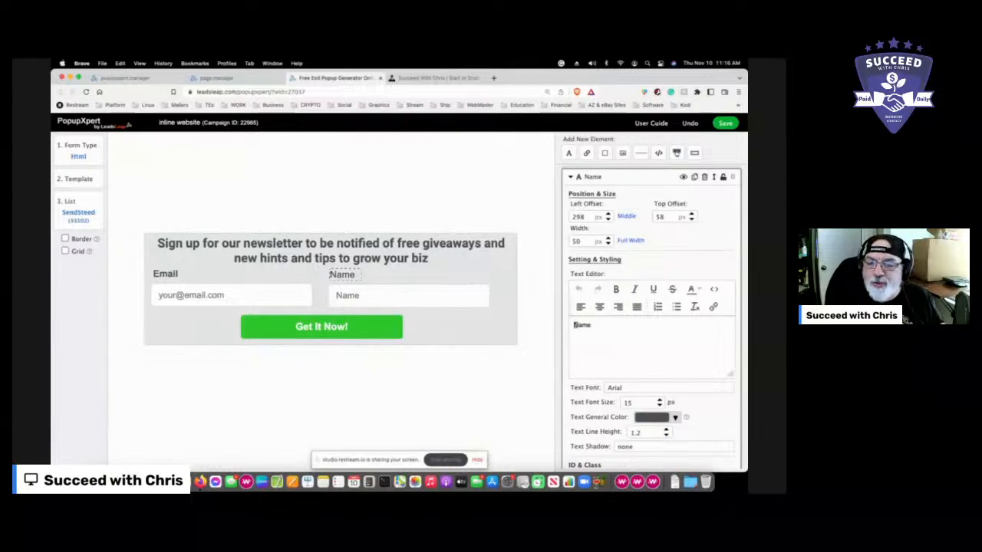
left_click(616, 289)
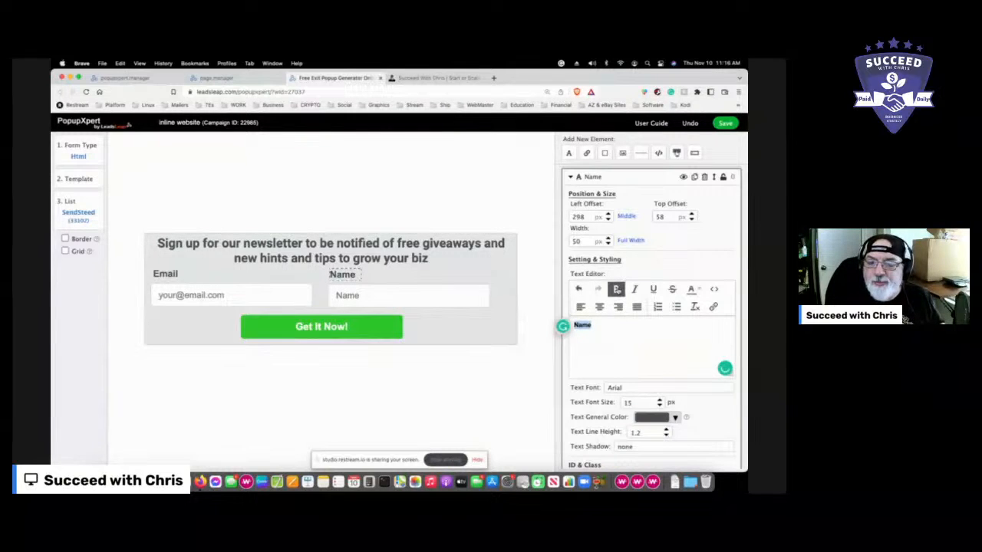
left_click(630, 335)
Review the settings of the form's background element and of the "Get It Now!" button.
left_click(484, 318)
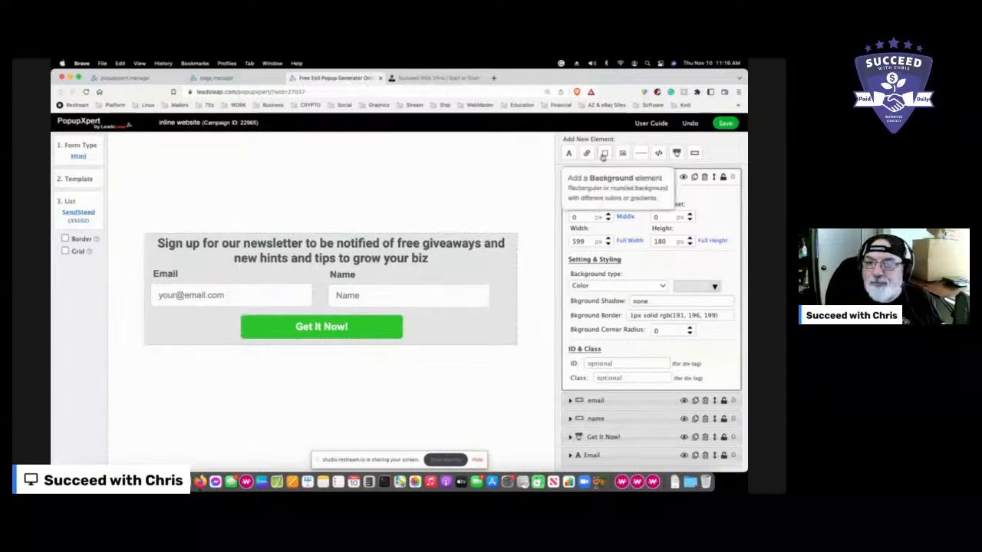
left_click(569, 177)
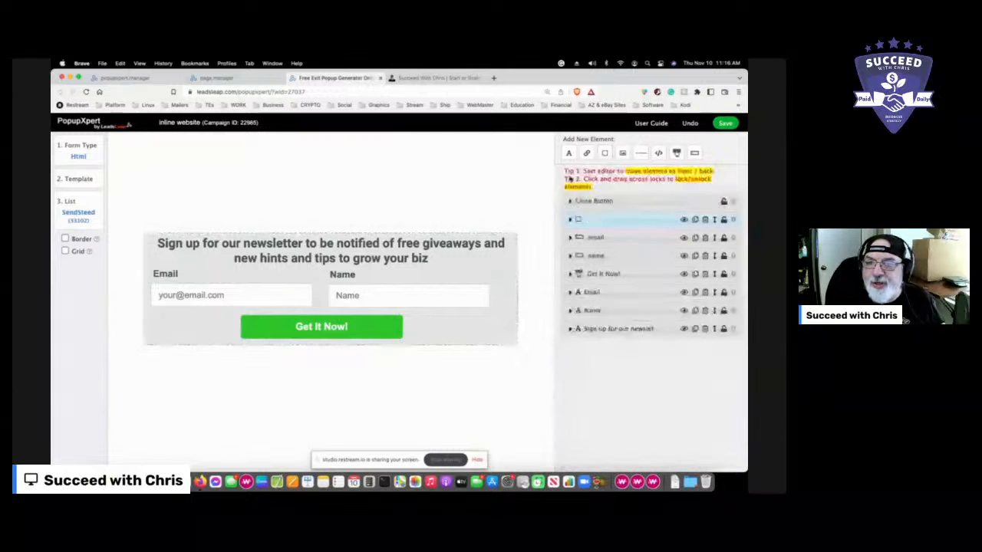
left_click(570, 273)
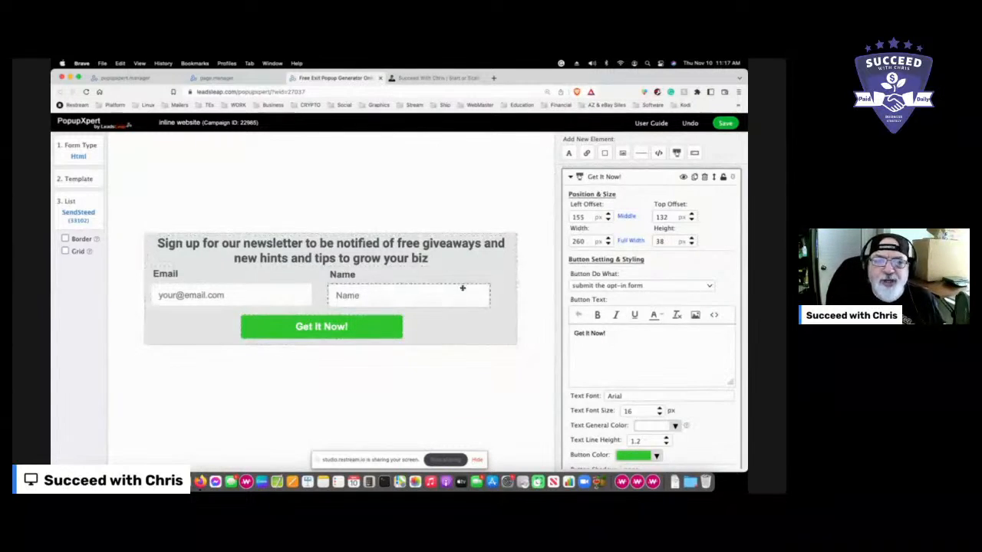
left_click(440, 298)
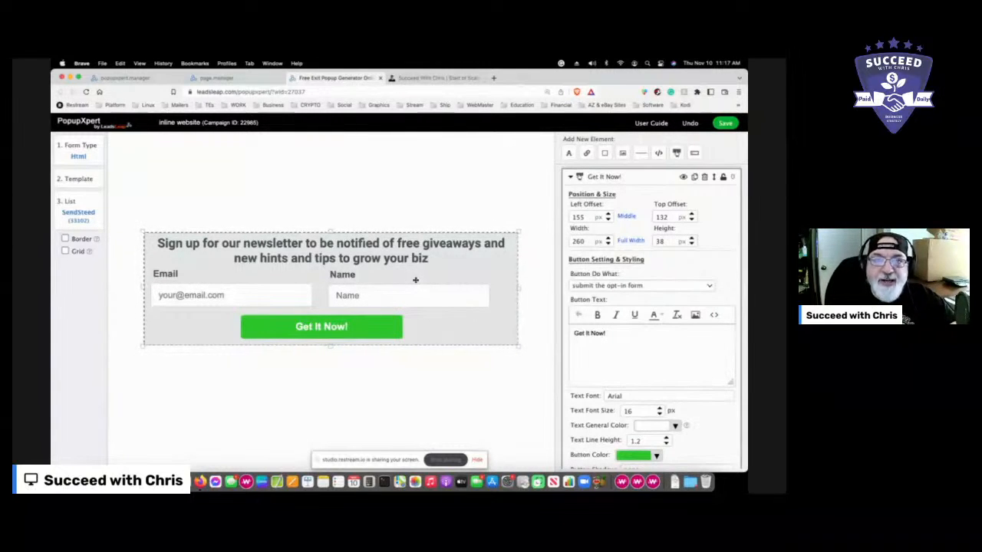
Save the opt-in form, acknowledge the save message and close the form editor.
left_click(725, 124)
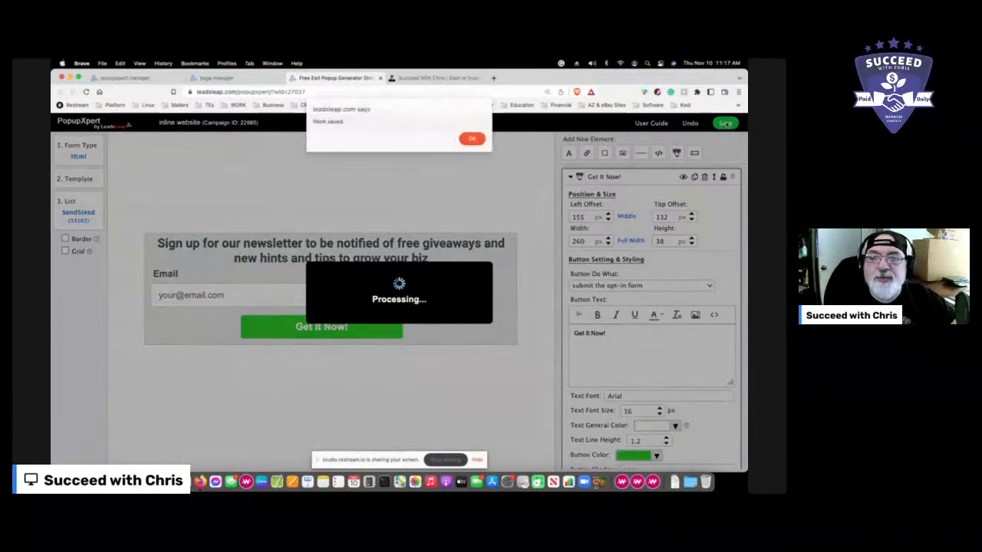
left_click(467, 140)
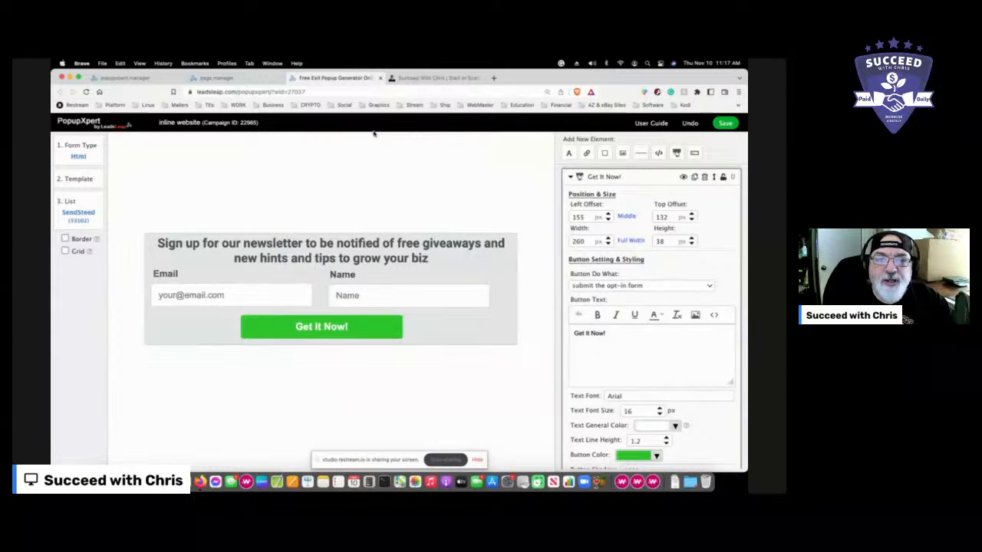
left_click(380, 80)
Copy the full HTML form code of the "inline website" form from the popup manager.
left_click(205, 80)
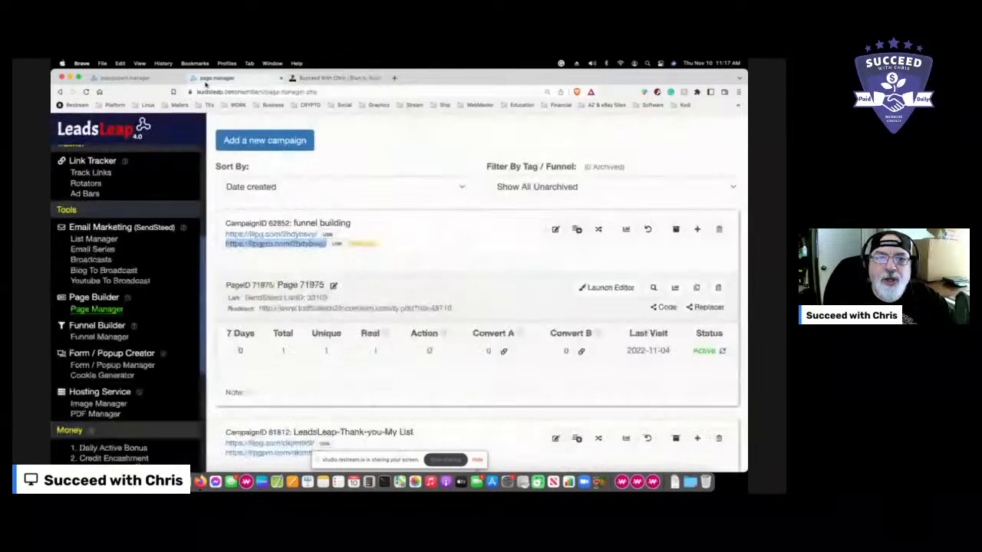
left_click(140, 79)
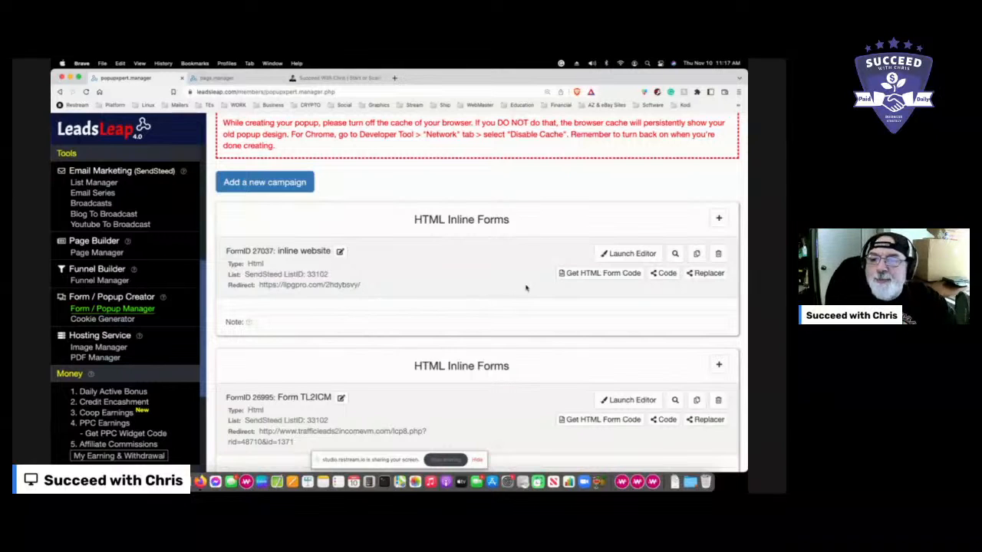
left_click(604, 274)
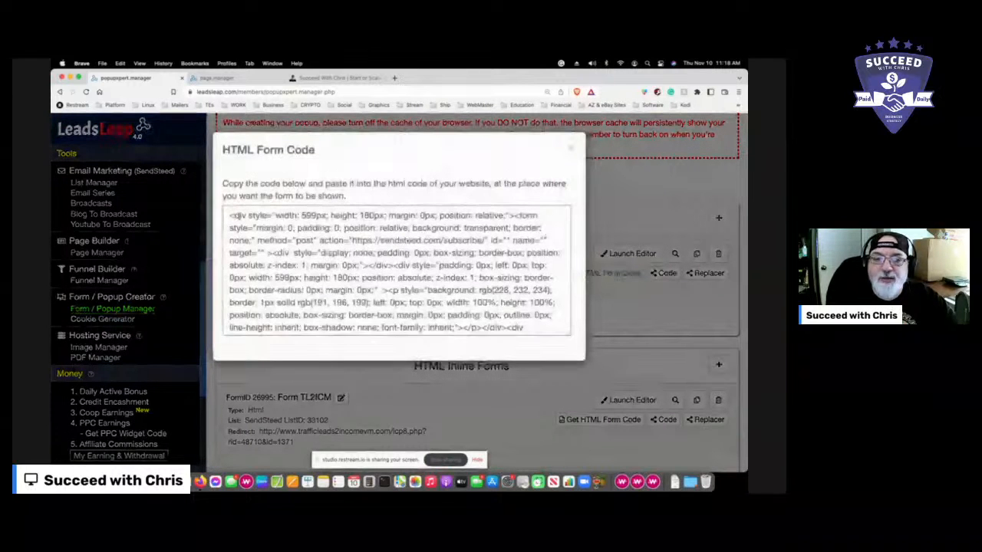
left_click(230, 216)
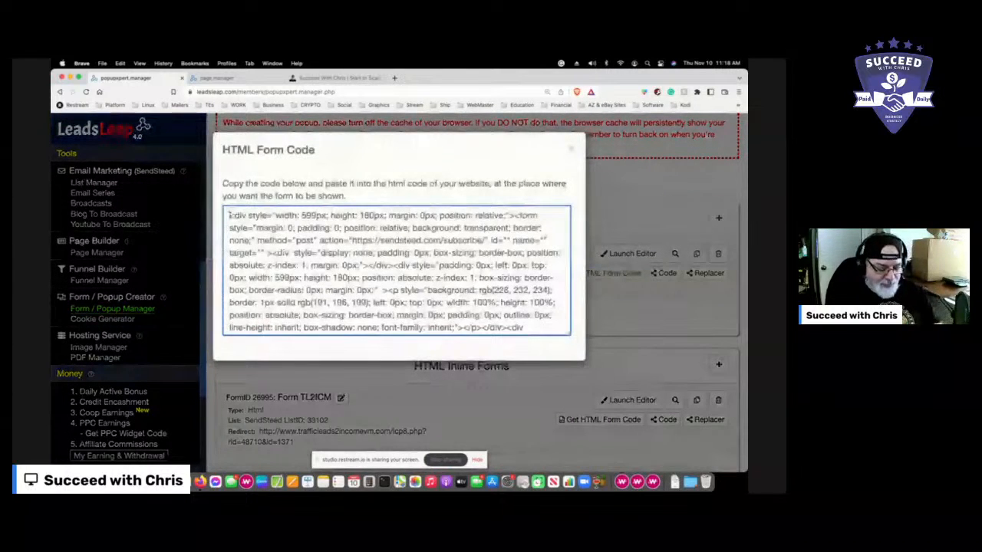
key("super+a")
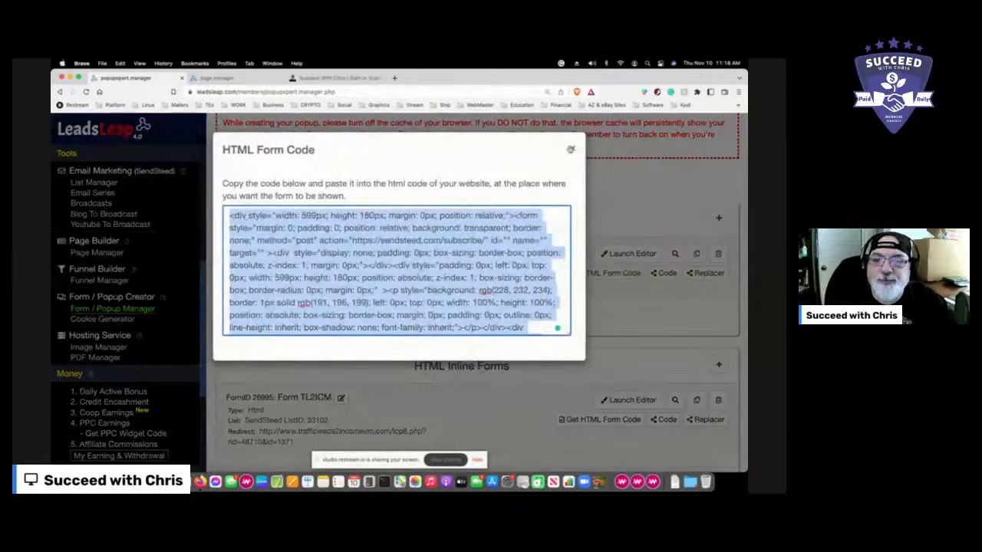
left_click(571, 149)
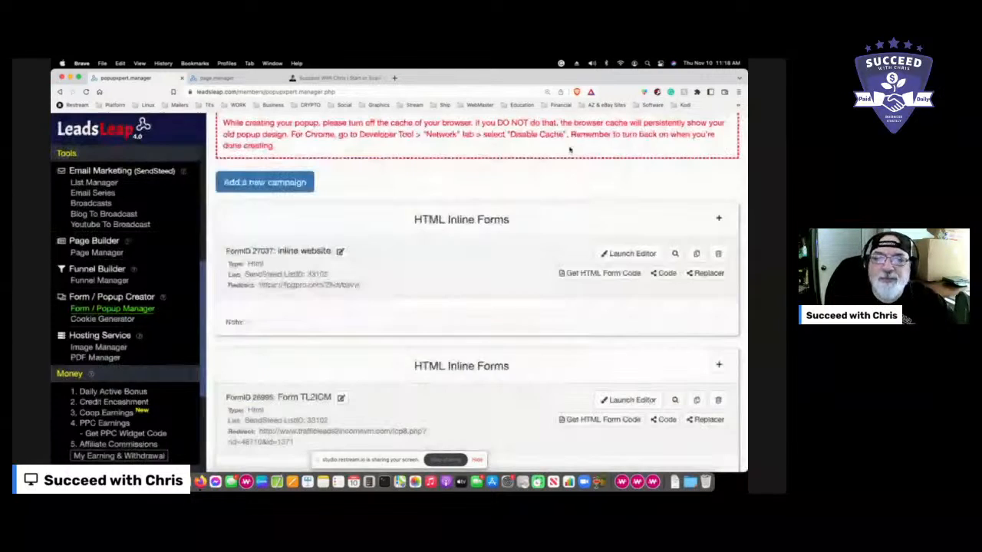
In the website's visual builder, add a Code module to the footer row's last column, paste the form code and save the module.
left_click(343, 79)
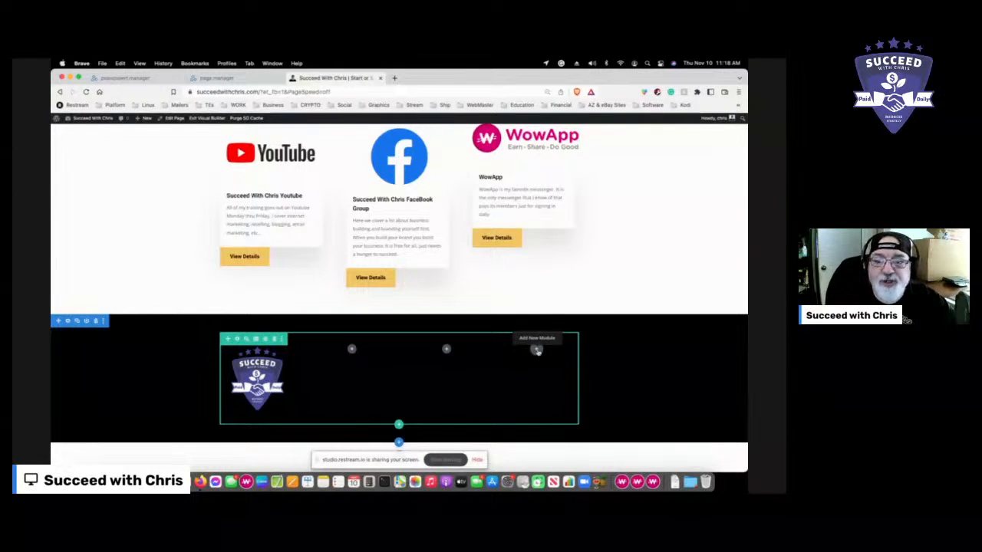
left_click(537, 350)
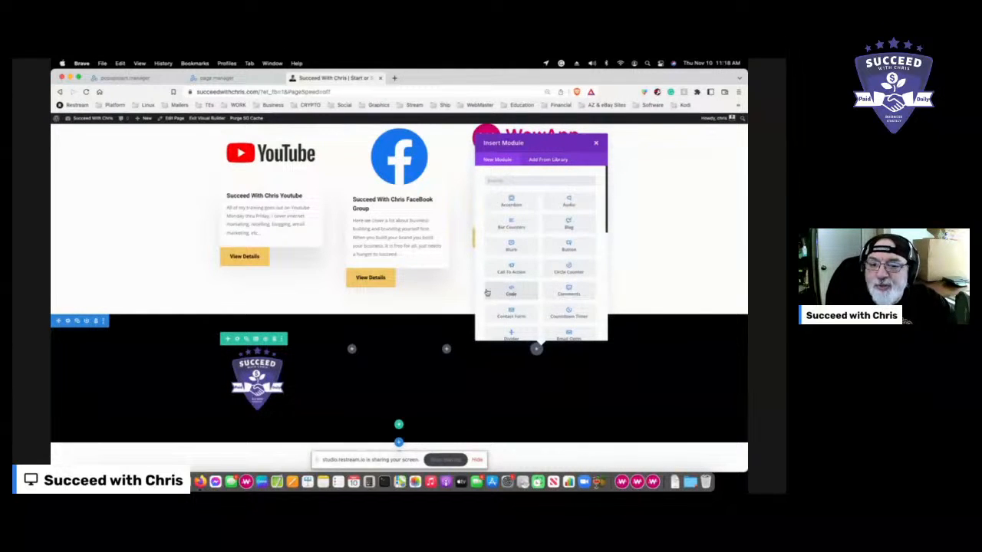
left_click(512, 291)
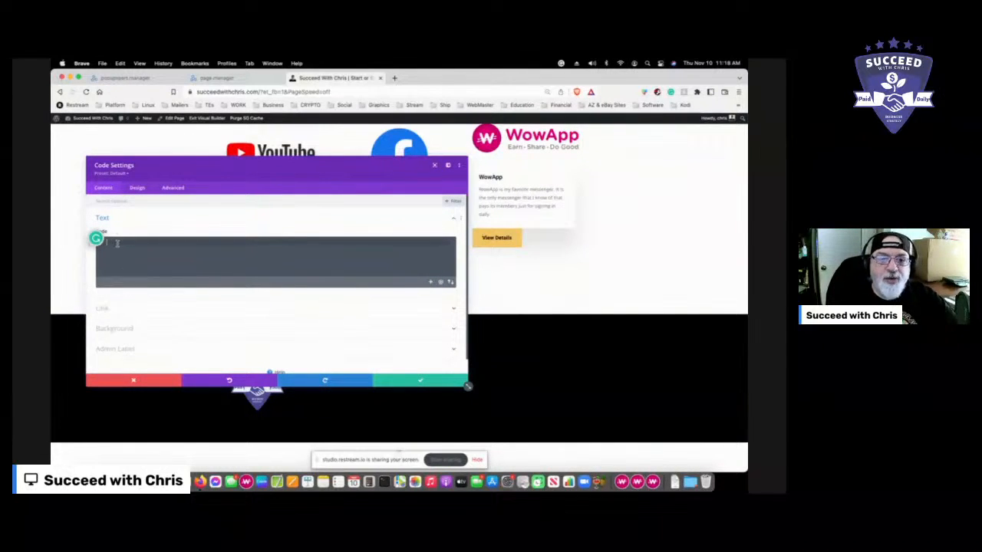
key("super+v")
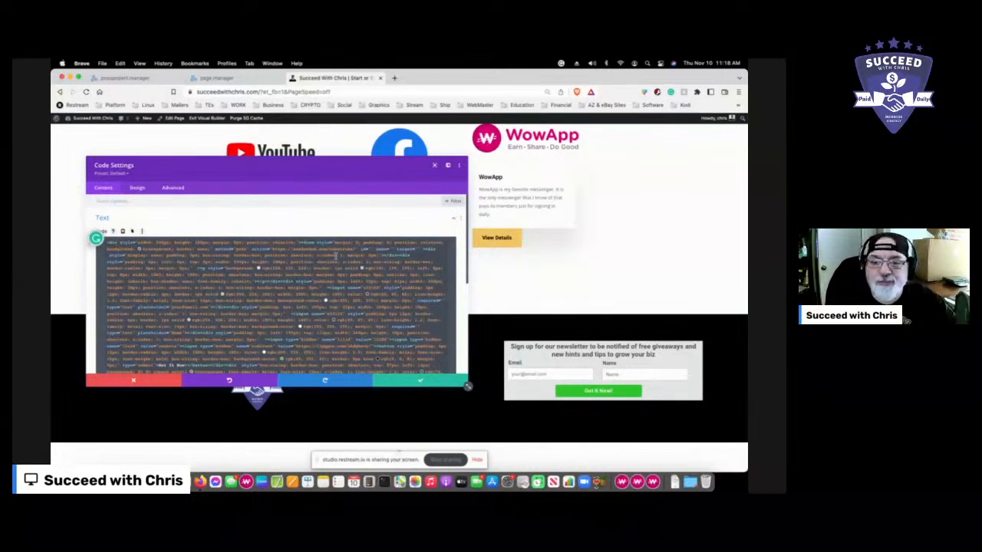
scroll(352, 259, "down", 5)
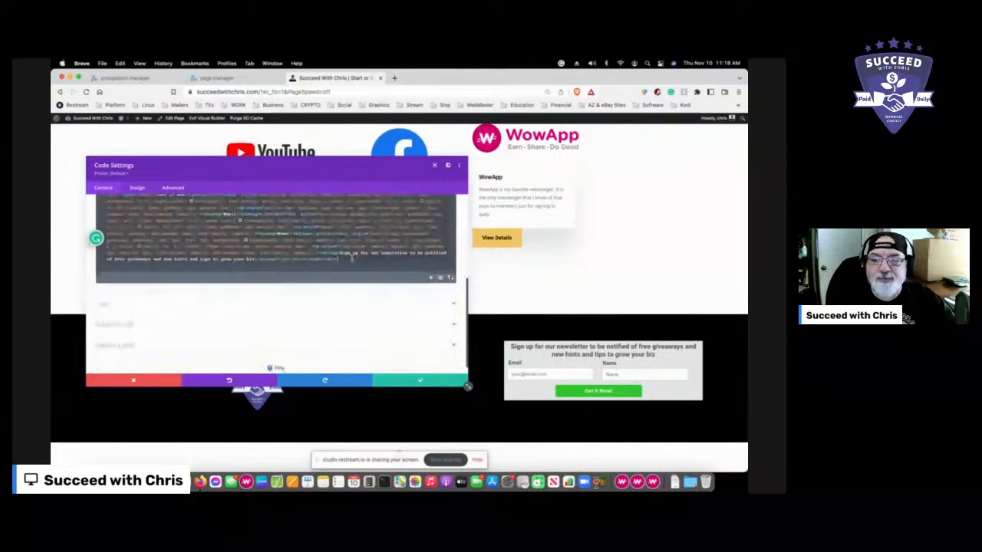
left_click(411, 379)
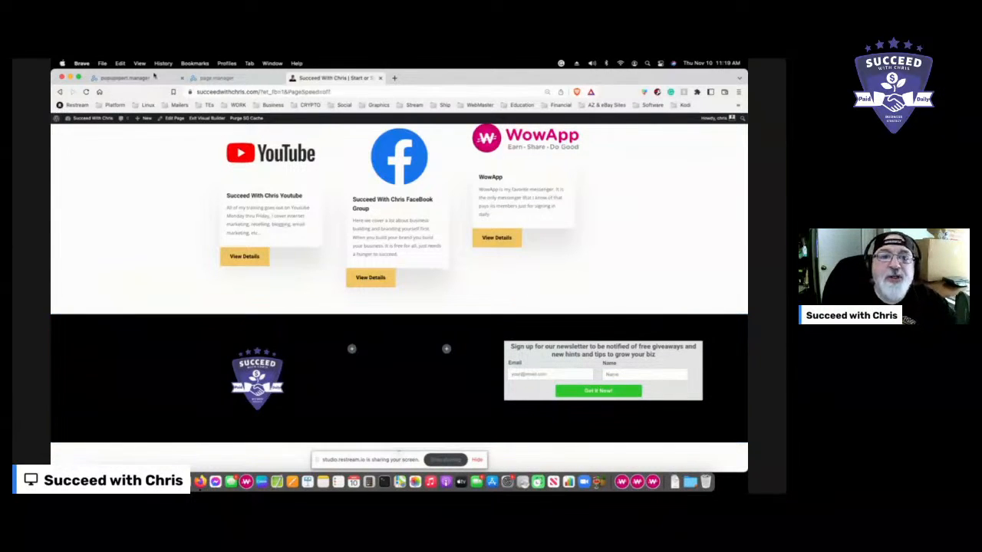
left_click(159, 78)
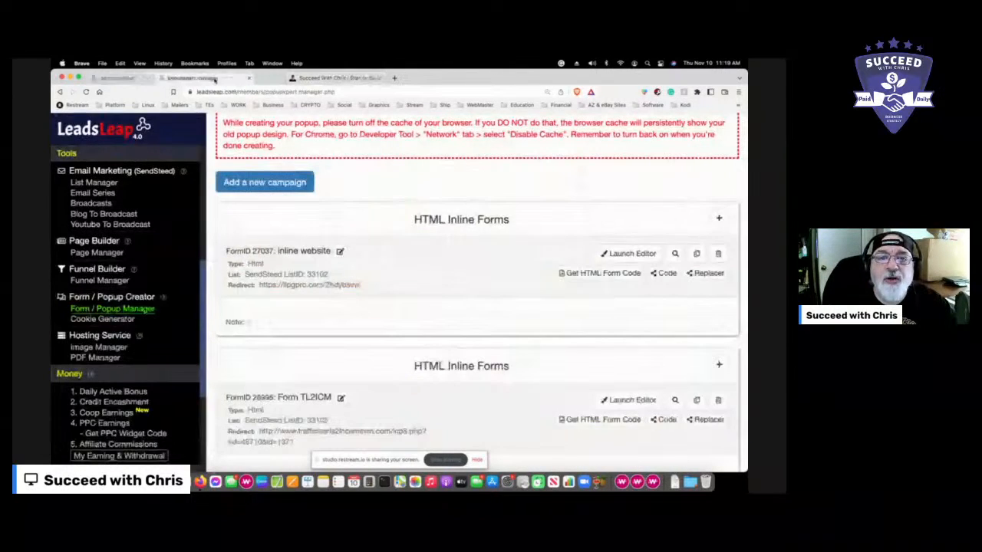
left_click(323, 77)
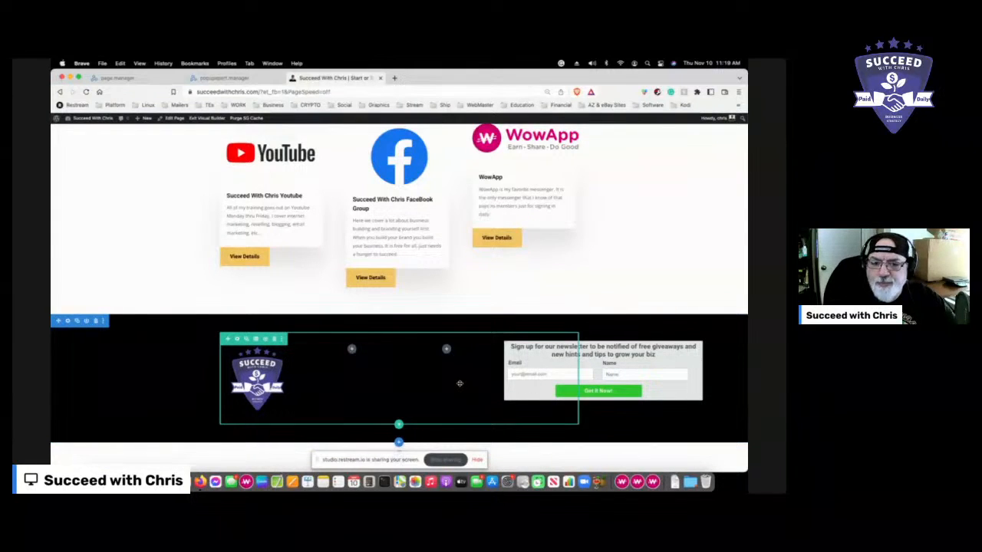
scroll(168, 376, "up", 5)
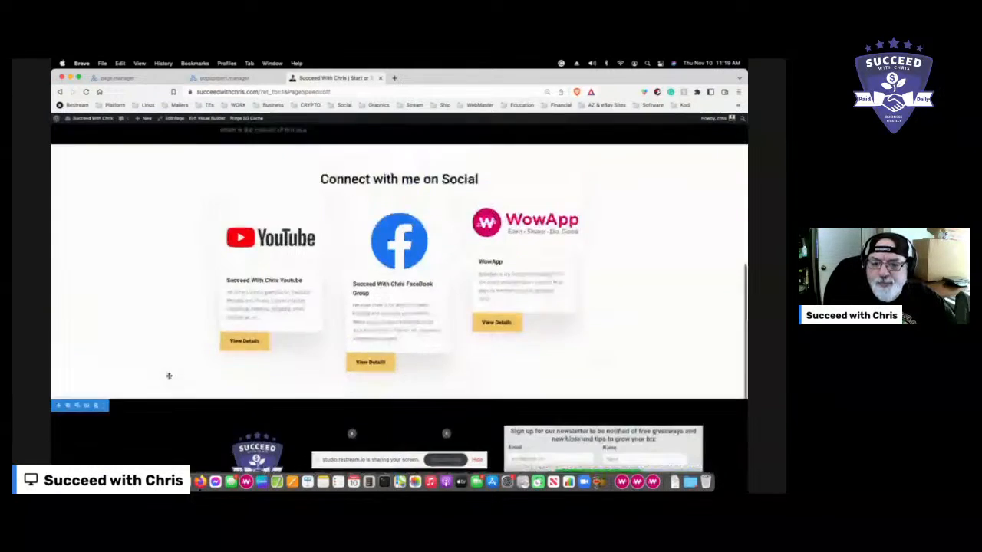
scroll(169, 376, "down", 5)
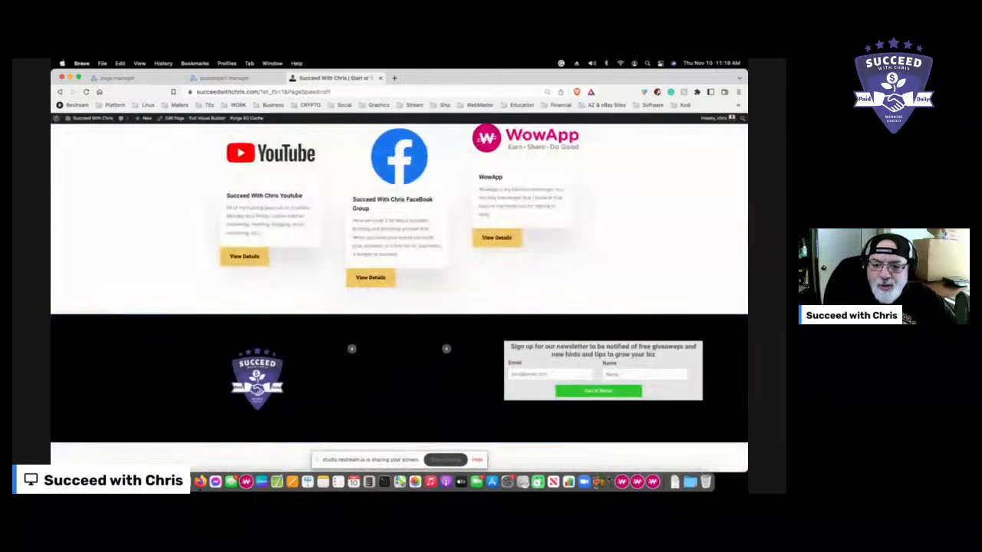
Hide the screen-sharing notice and save the website page with the new footer form.
left_click(477, 460)
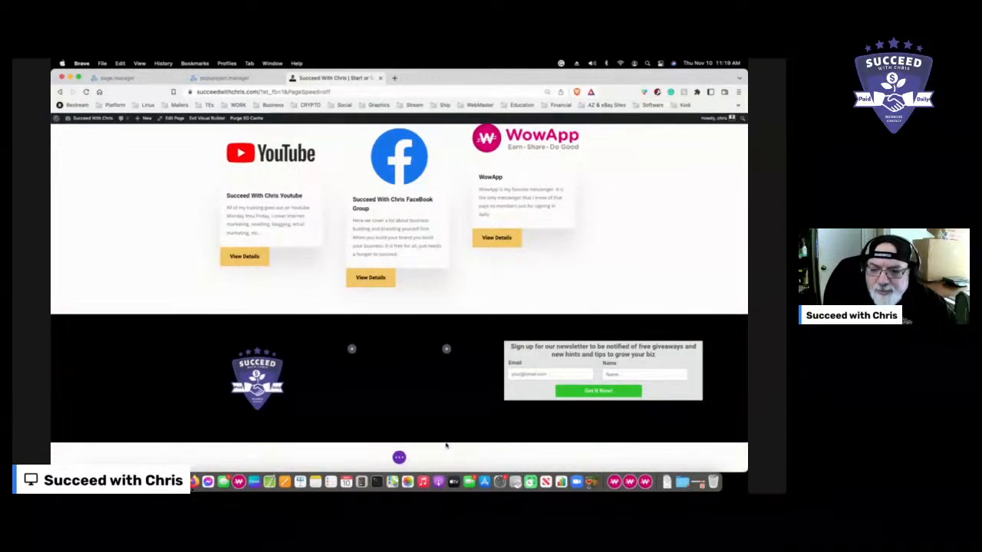
left_click(399, 458)
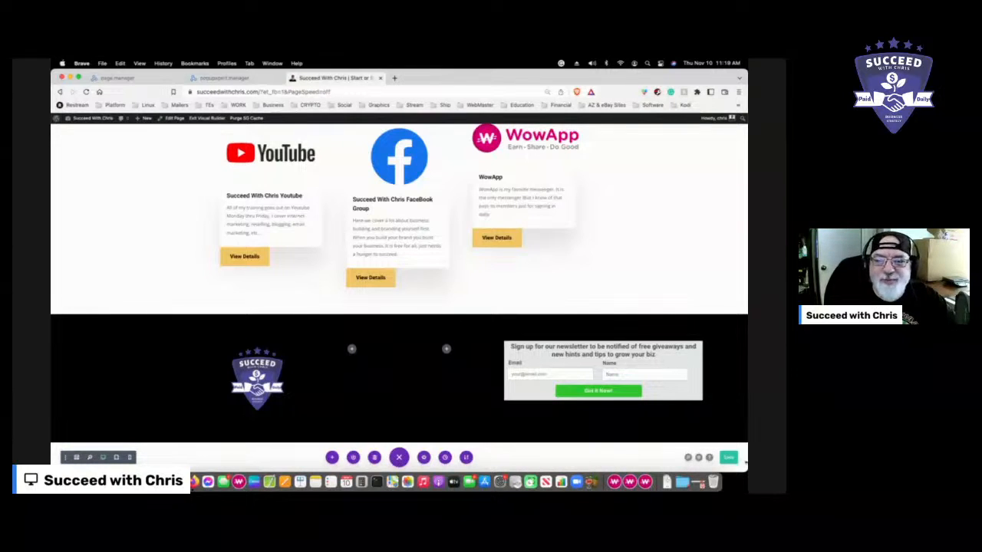
left_click(732, 461)
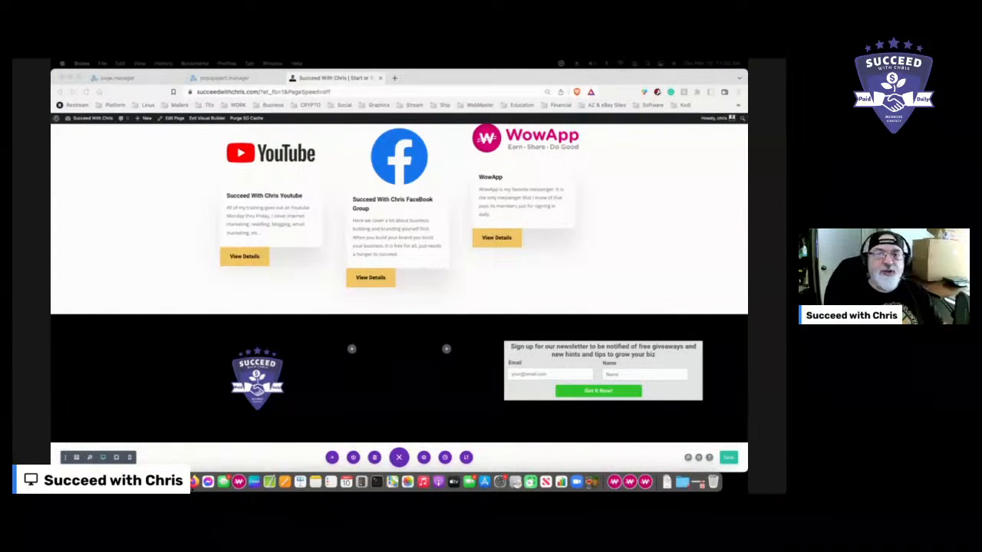
Open succeedwithchris.com in a separate tab, inspect the newsletter form in the live page's footer, and close that tab.
left_click(396, 78)
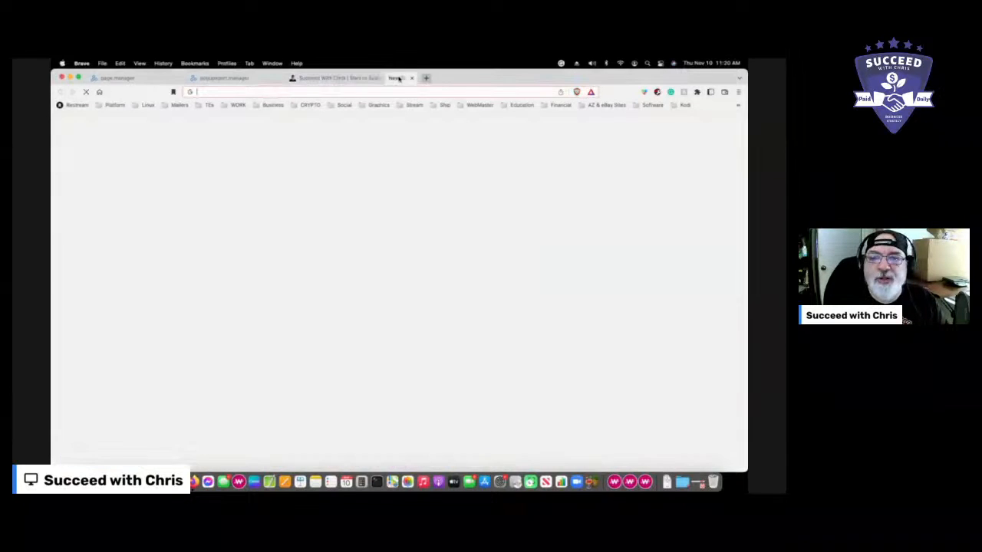
type("succeed")
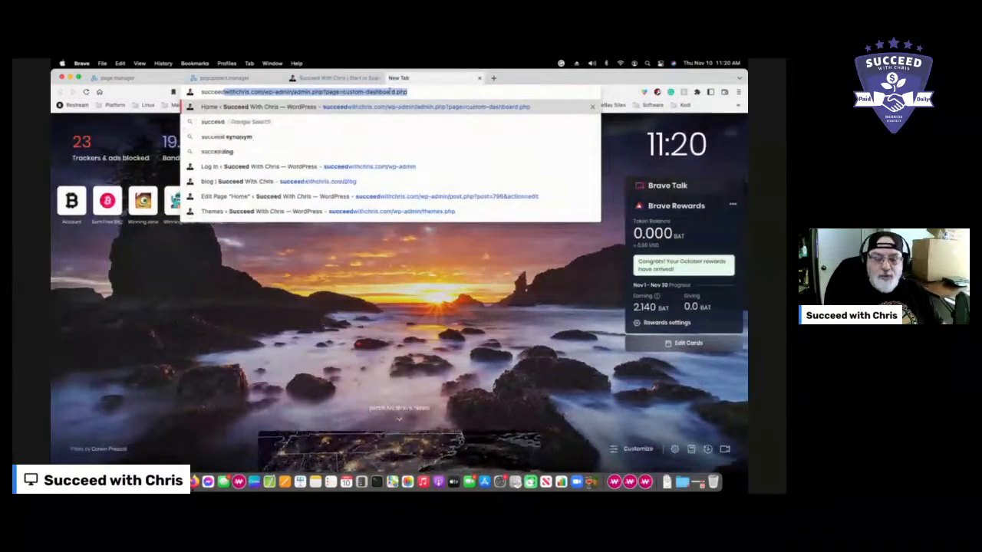
type("withchris.com")
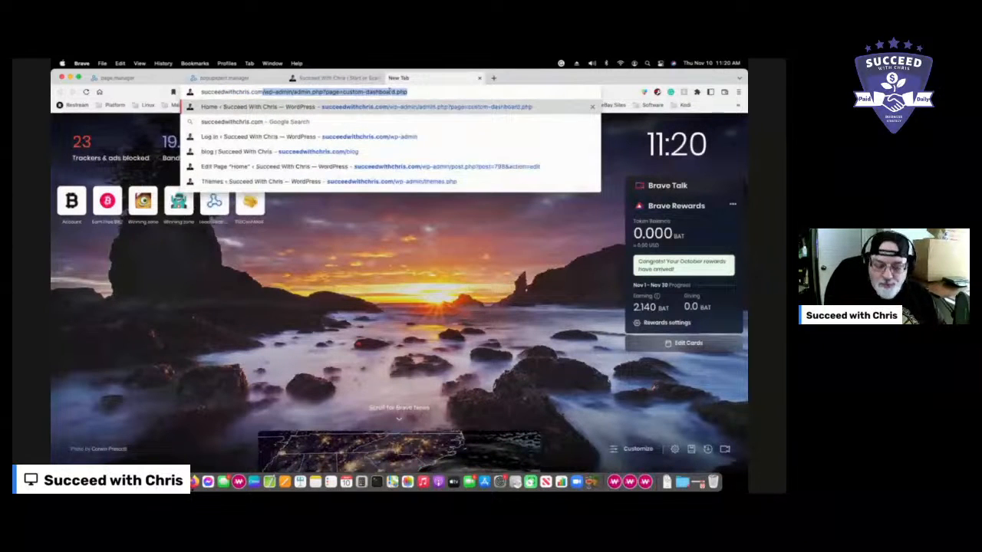
key("Delete")
key("Return")
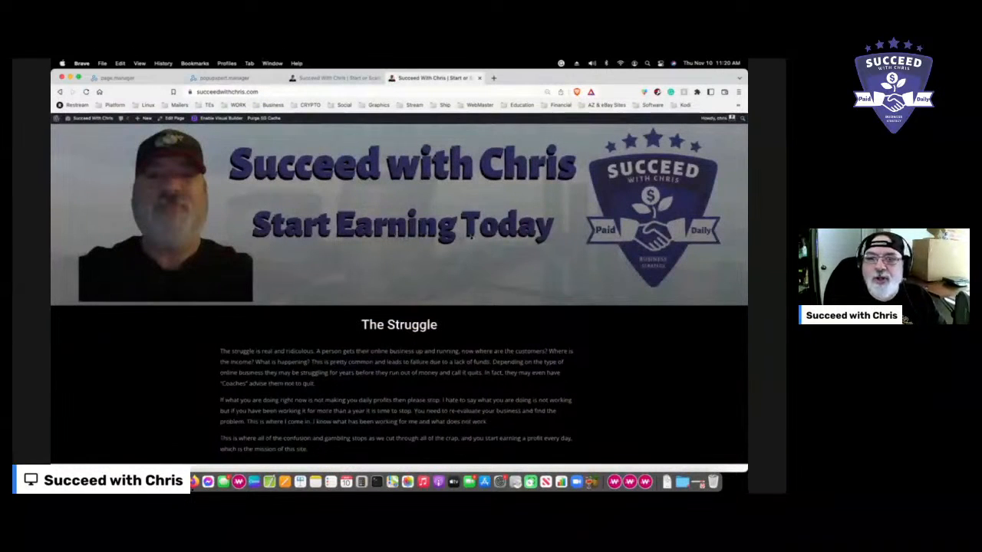
scroll(471, 237, "down", 1)
scroll(472, 237, "down", 5)
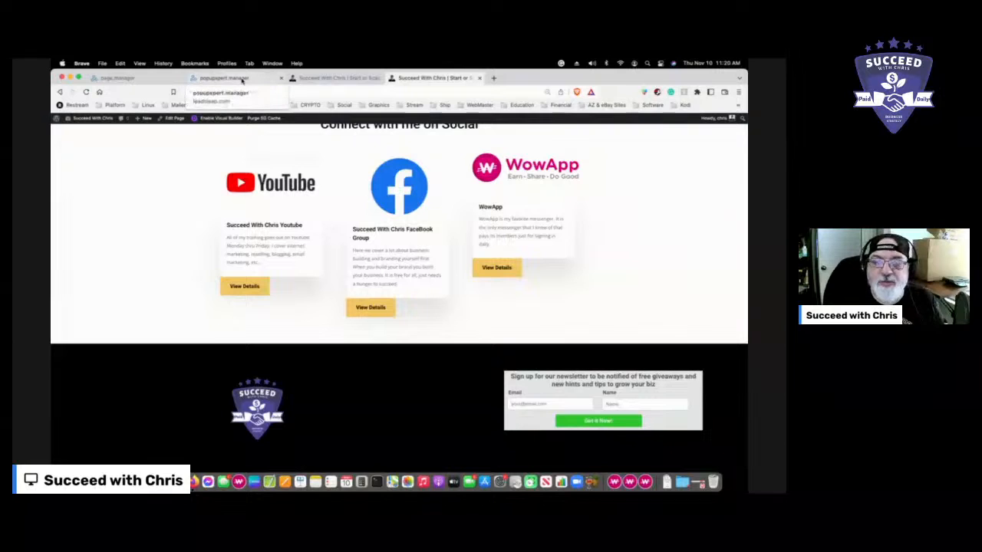
left_click(479, 79)
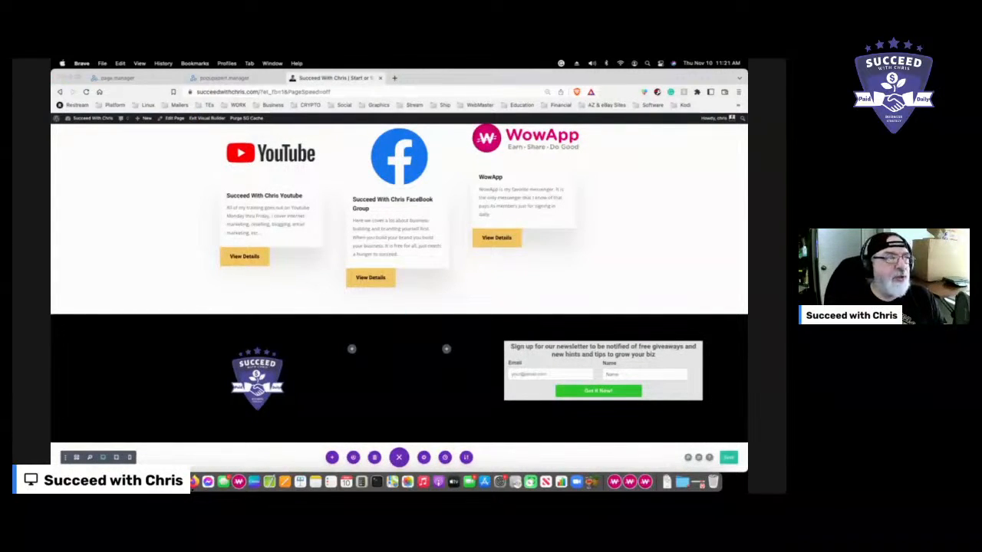
Reopen the "inline website" form from the popup manager in its editor and set the newsletter headline's text color to white.
left_click(221, 78)
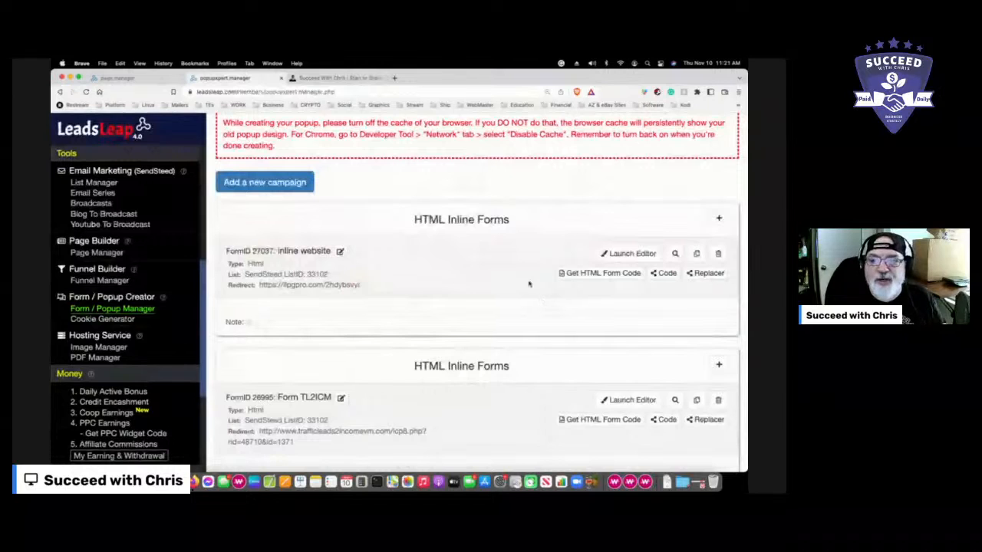
left_click(623, 254)
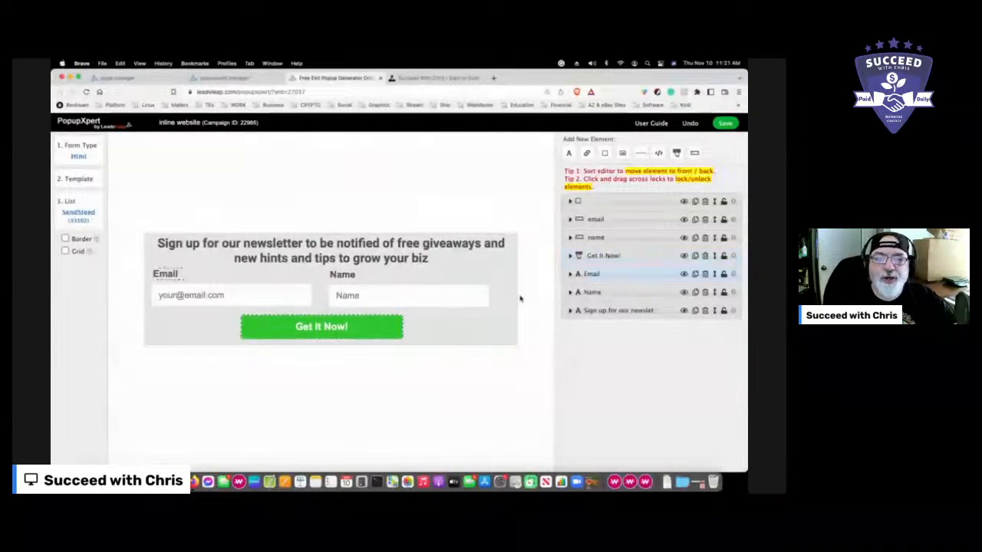
left_click(376, 260)
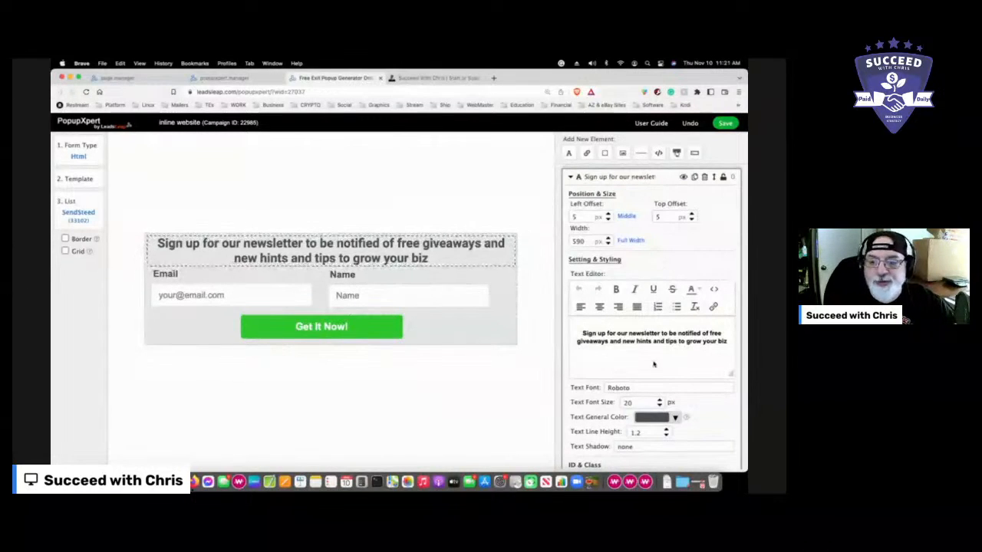
left_click(666, 420)
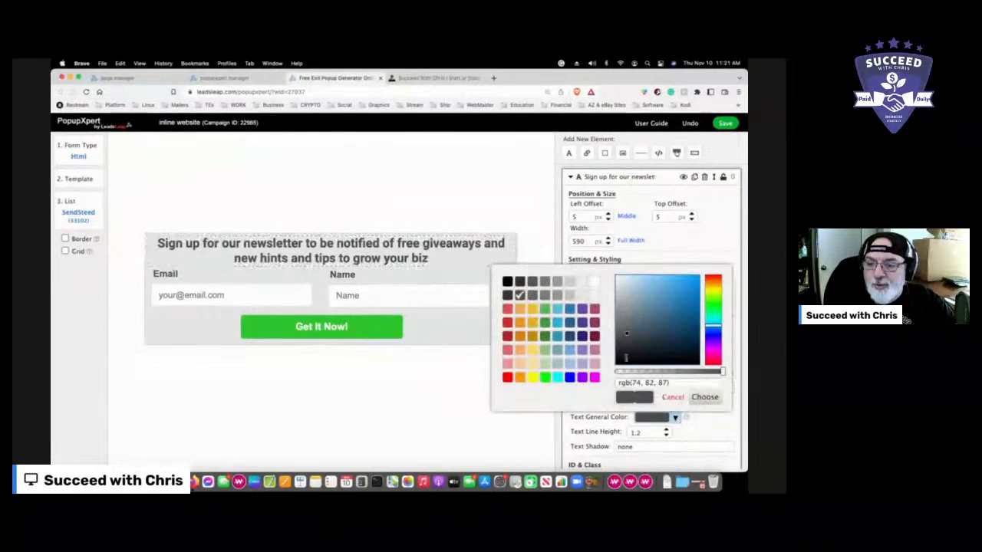
left_click(597, 282)
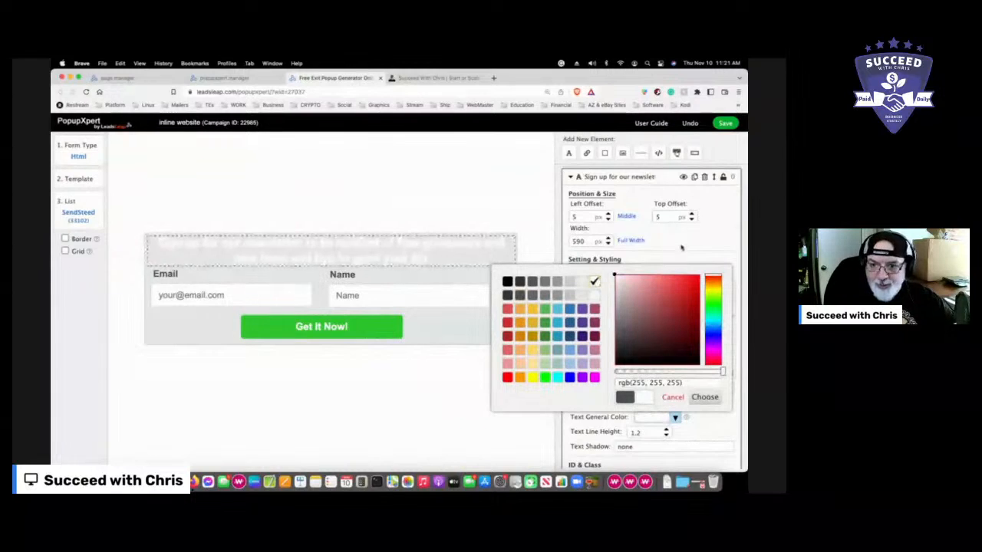
left_click(704, 398)
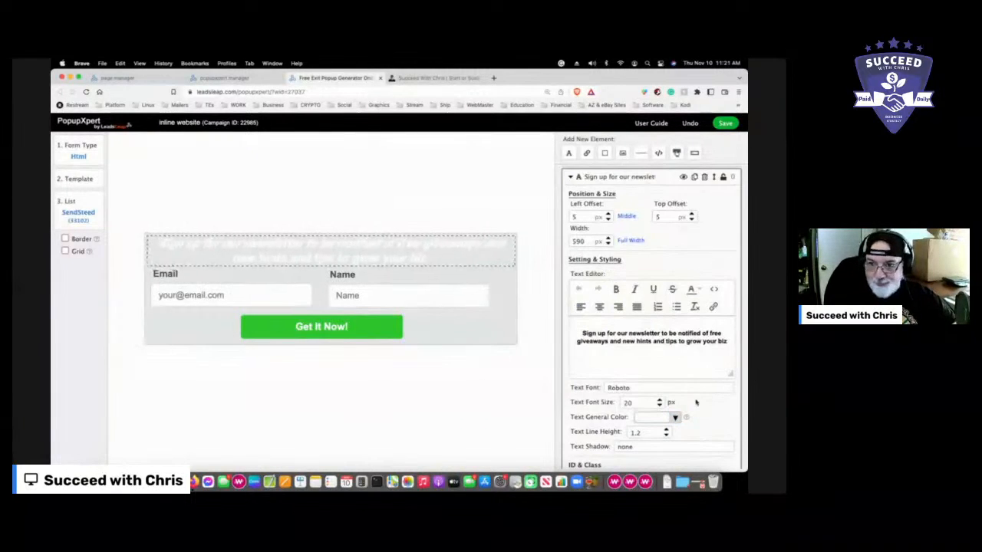
Set the general text color of the form's Name and Email labels to white, rgb(255, 255, 255).
left_click(343, 274)
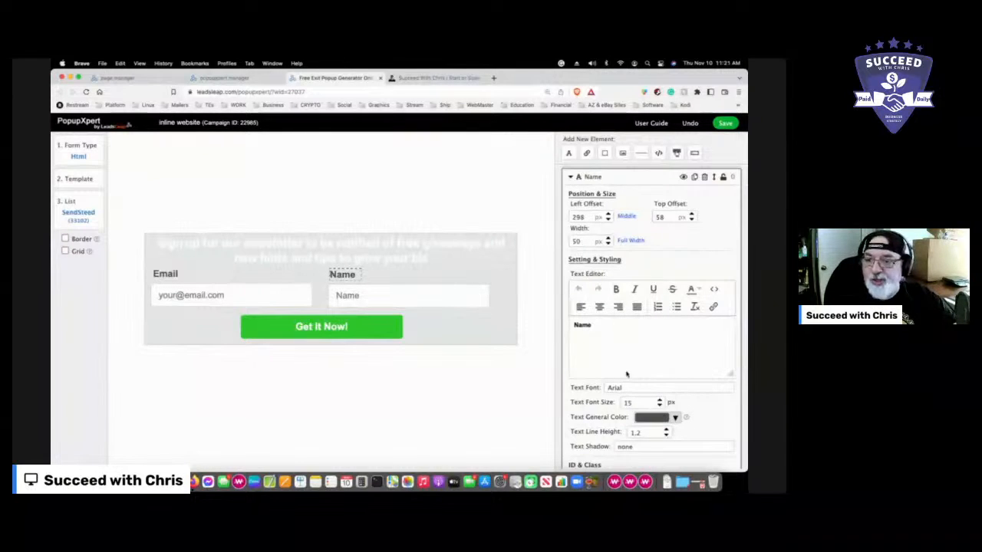
left_click(675, 418)
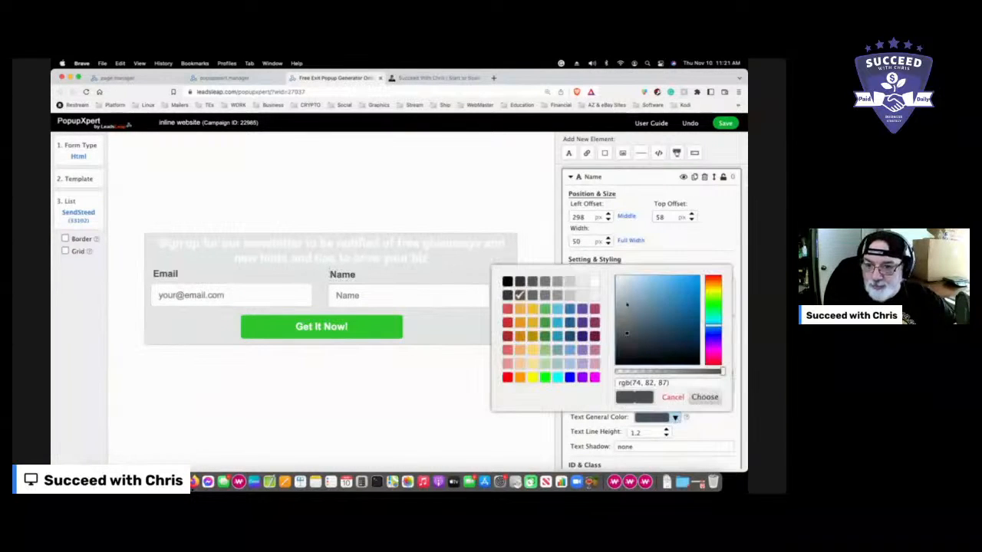
left_click(596, 282)
left_click(165, 274)
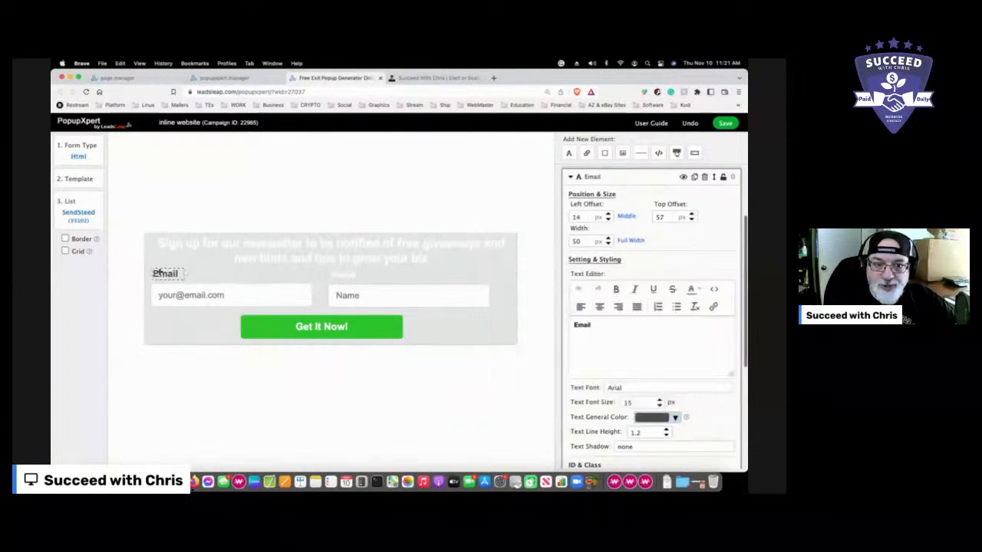
left_click(676, 419)
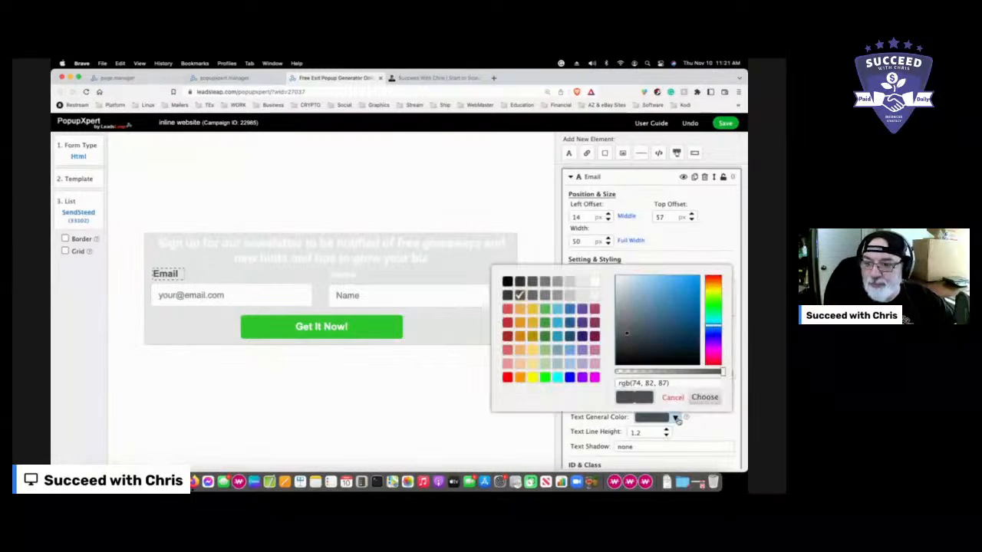
left_click(596, 283)
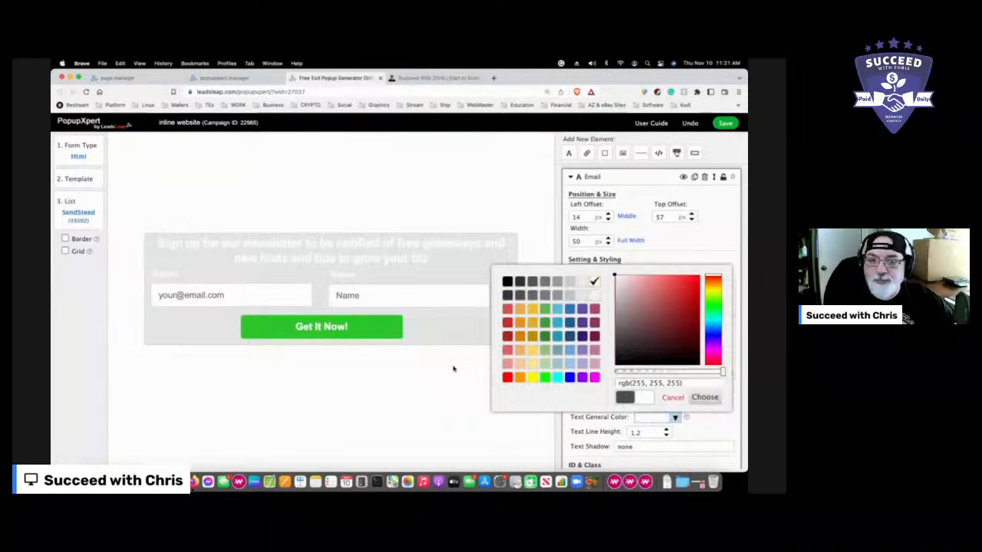
left_click(705, 397)
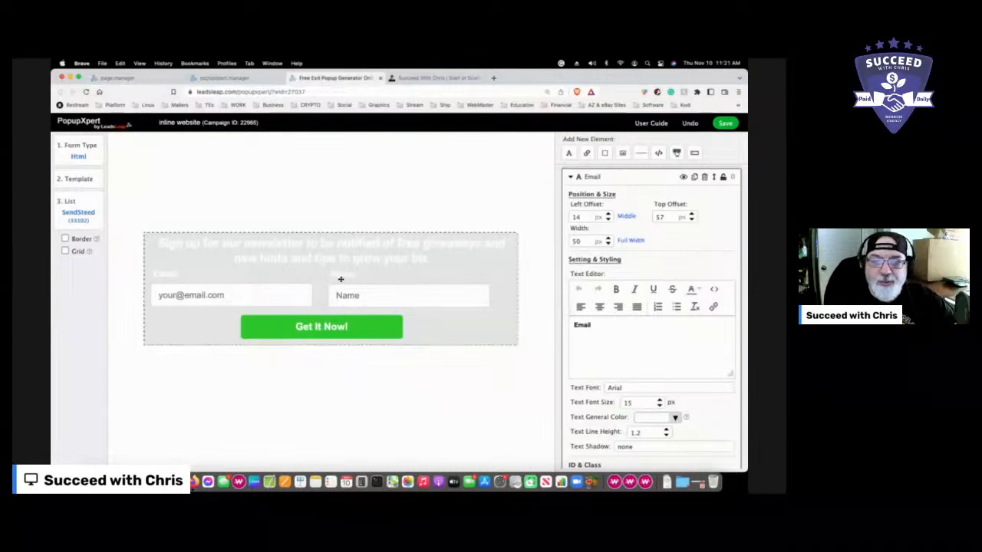
Swap the form's two inputs and labels, placing the name field at about 15 px left offset and the email field at about 320 px.
left_click_drag(340, 276, 432, 328)
left_click_drag(395, 300, 461, 353)
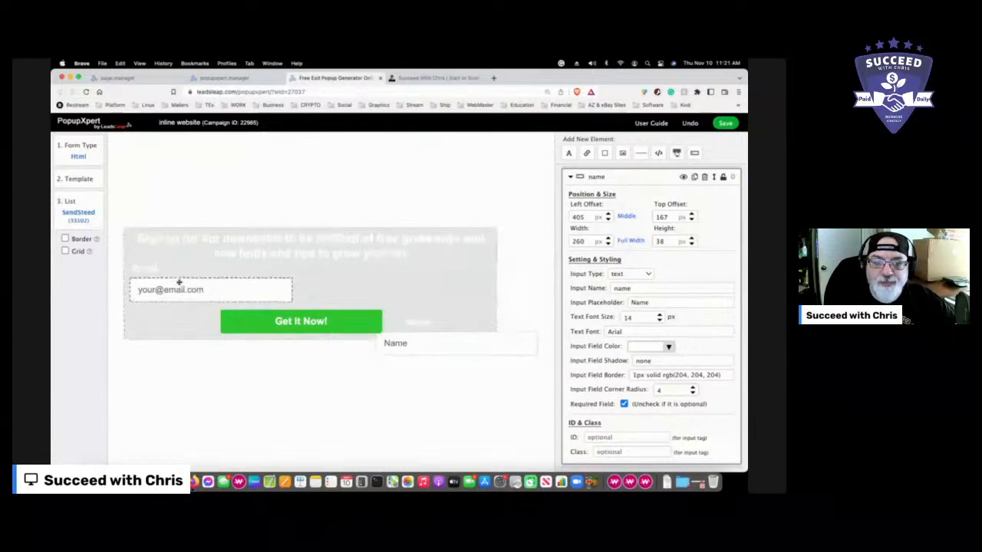
left_click_drag(198, 287, 376, 287)
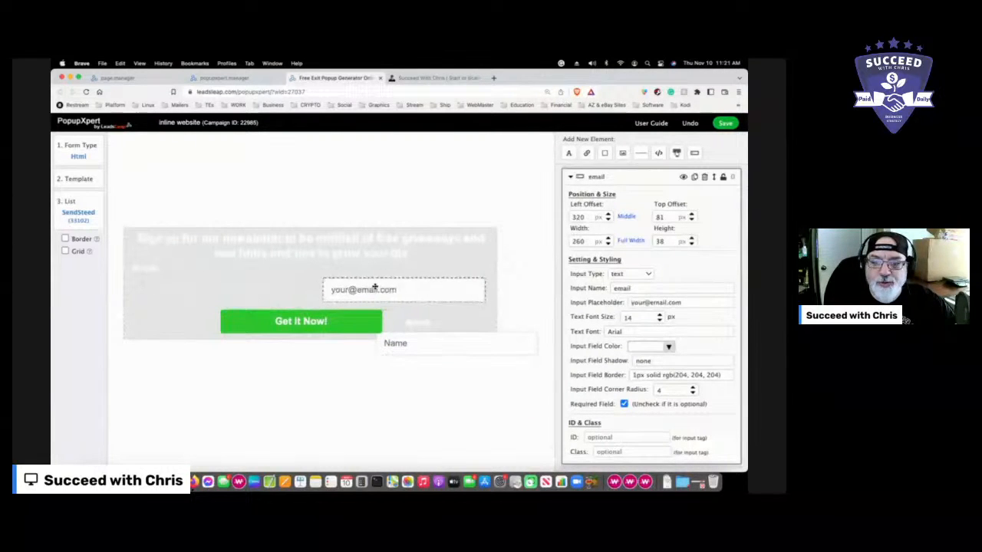
left_click_drag(145, 267, 338, 271)
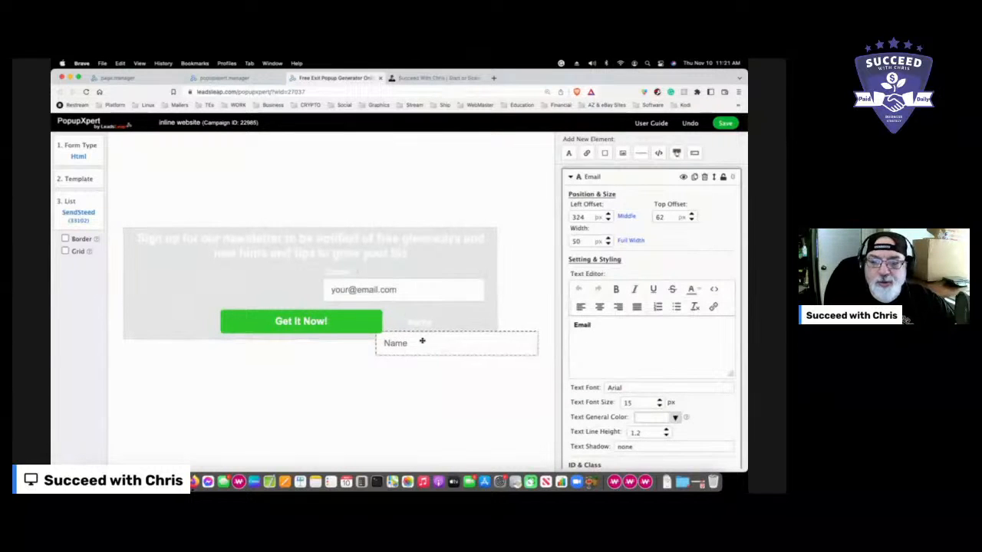
left_click_drag(423, 340, 178, 287)
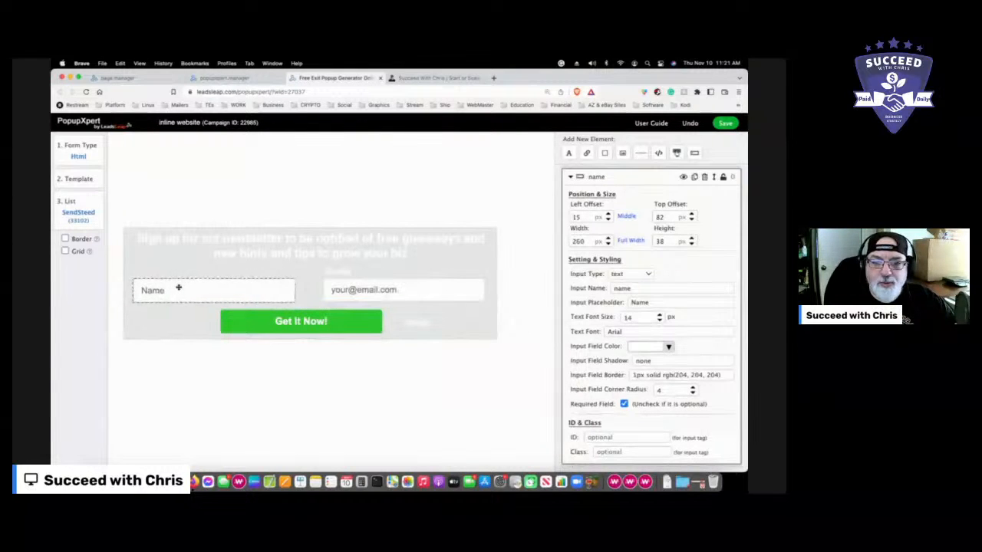
left_click_drag(398, 321, 164, 280)
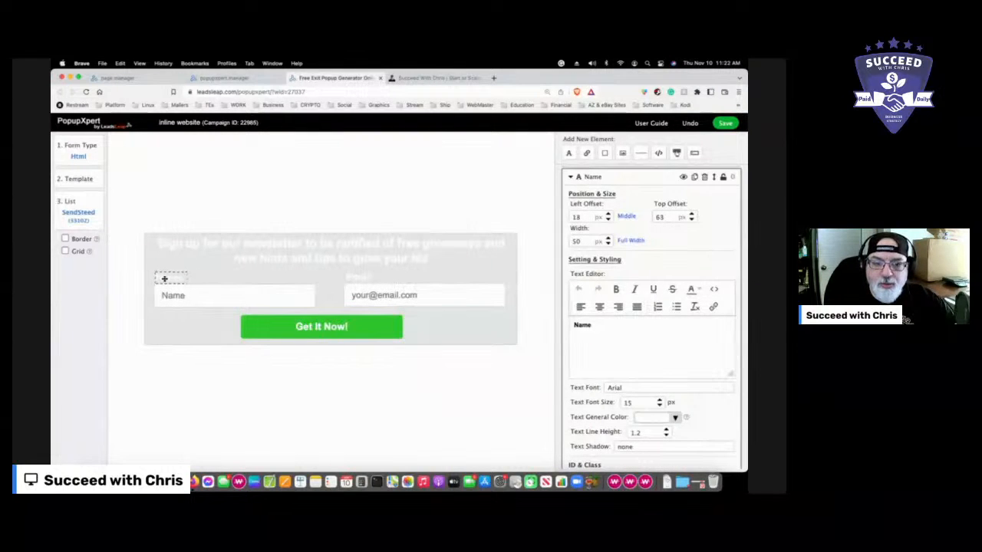
Lower the Get It Now! button to about 137 px top offset and shift both input fields and their labels slightly down, level with each other.
left_click_drag(329, 327, 338, 330)
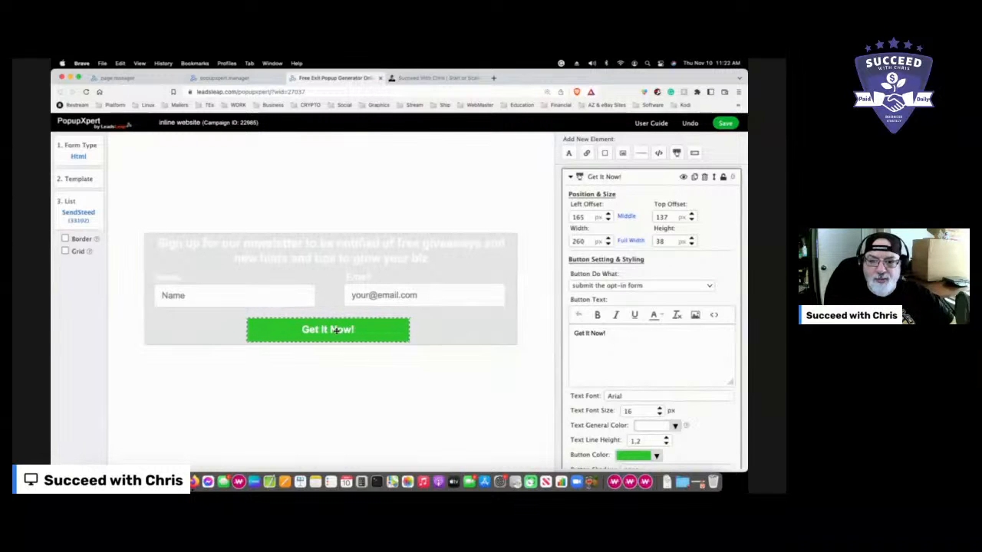
left_click_drag(372, 295, 375, 305)
left_click(361, 281)
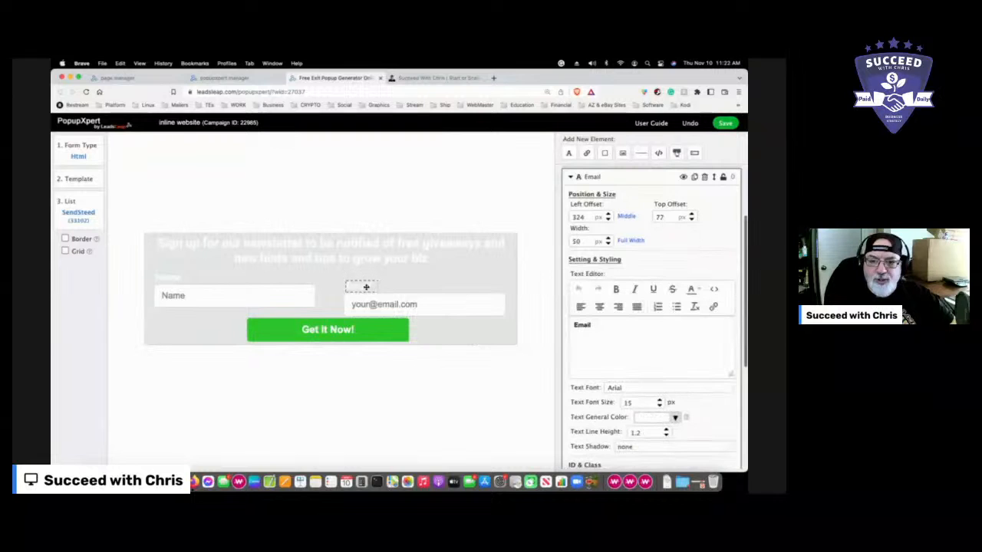
left_click_drag(373, 304, 374, 300)
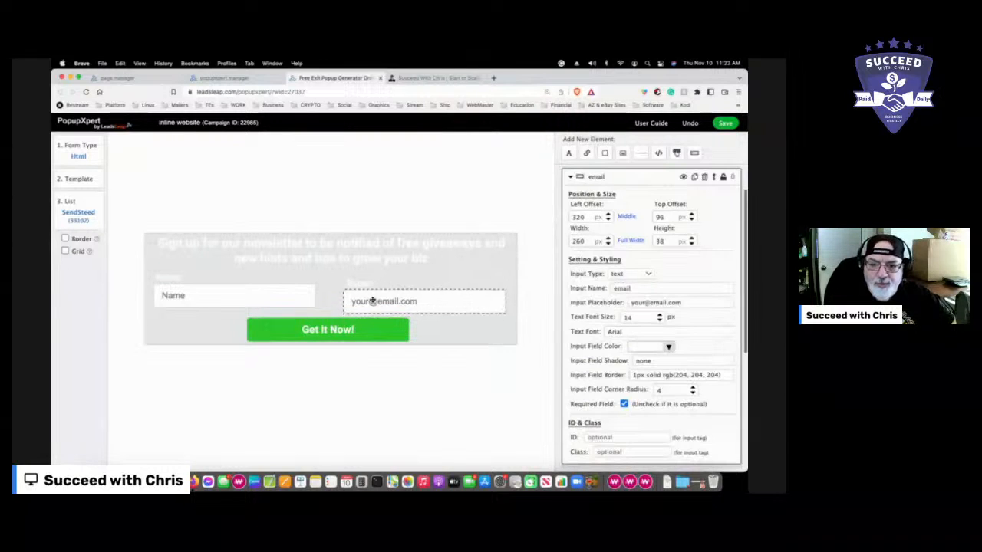
left_click_drag(258, 300, 257, 306)
left_click_drag(179, 278, 178, 284)
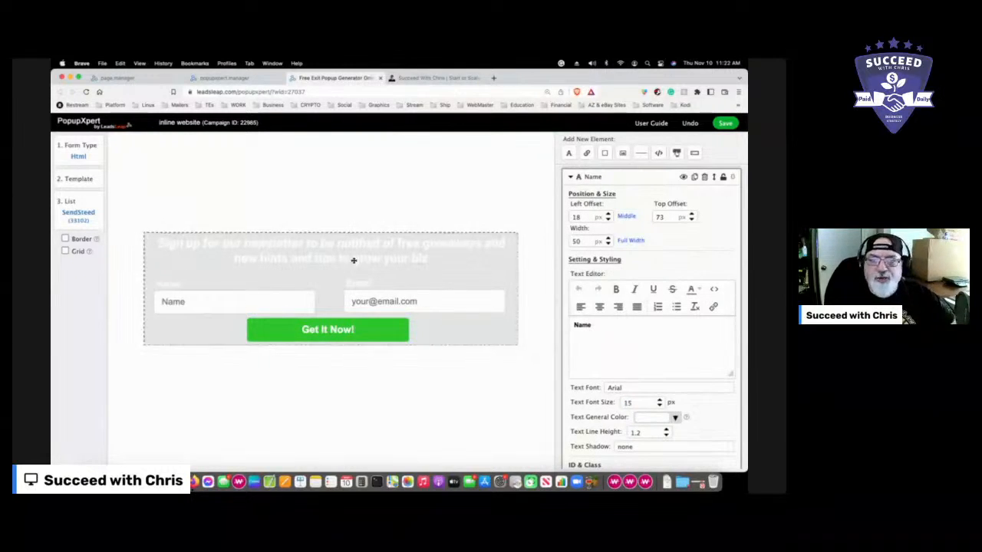
left_click(370, 204)
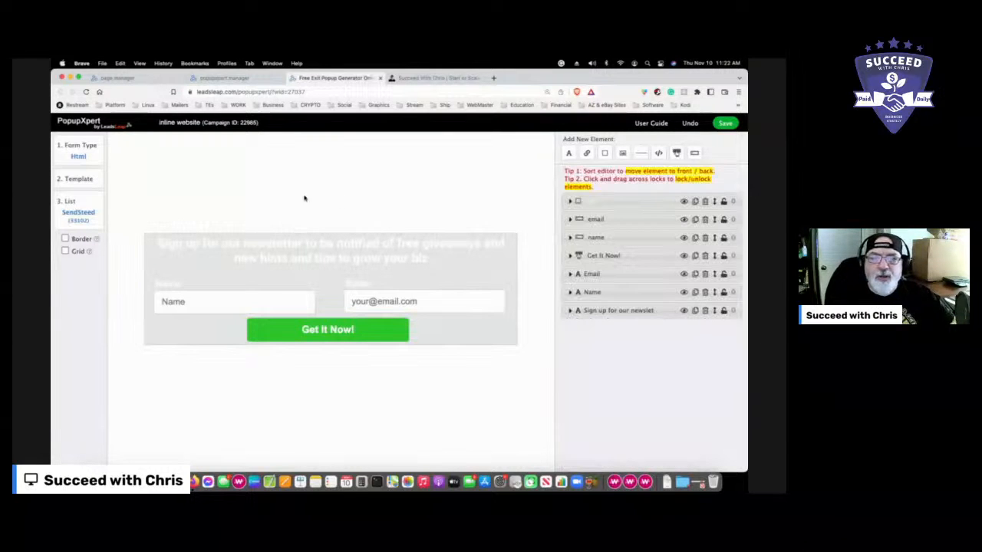
Set the background color of the form's box to black, rgb(0, 0, 0).
left_click(175, 338)
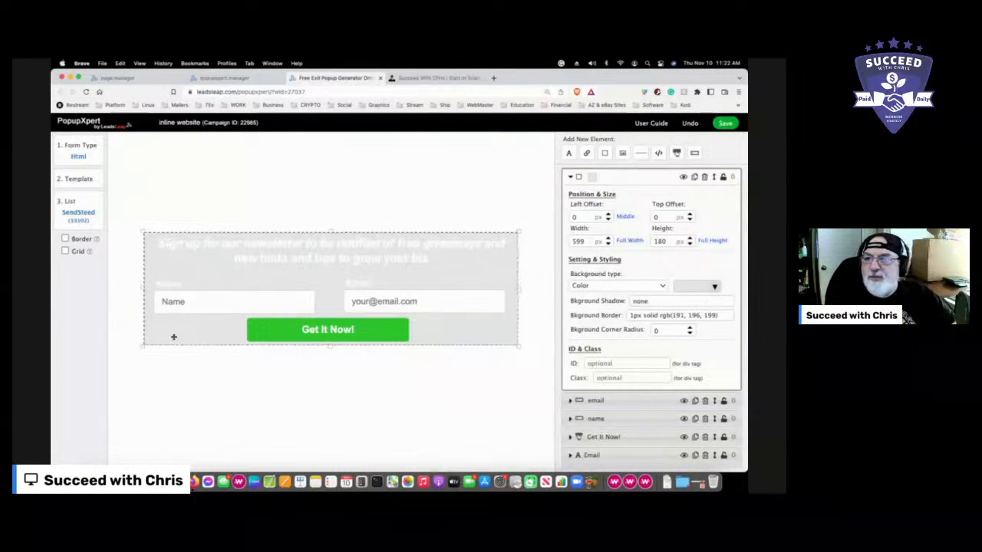
left_click(714, 287)
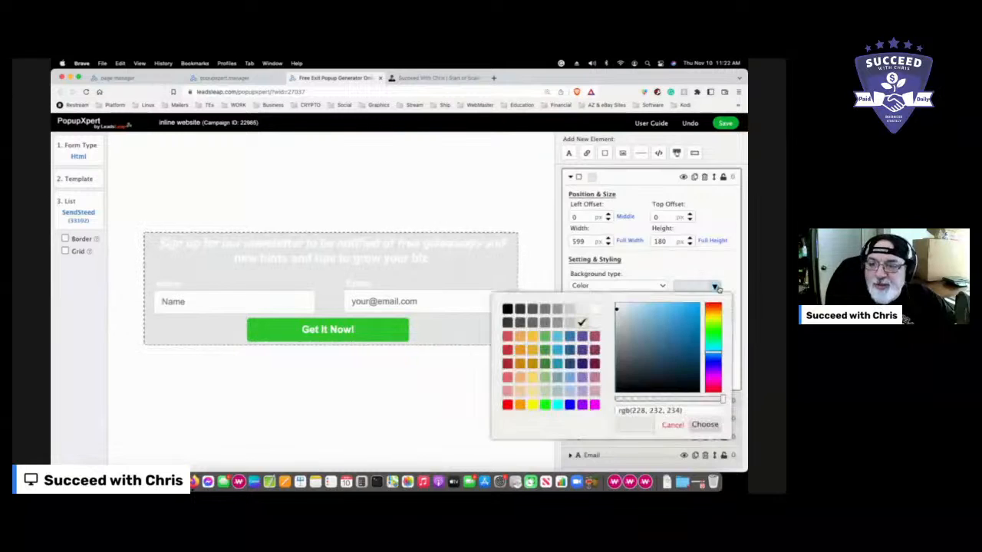
left_click(508, 310)
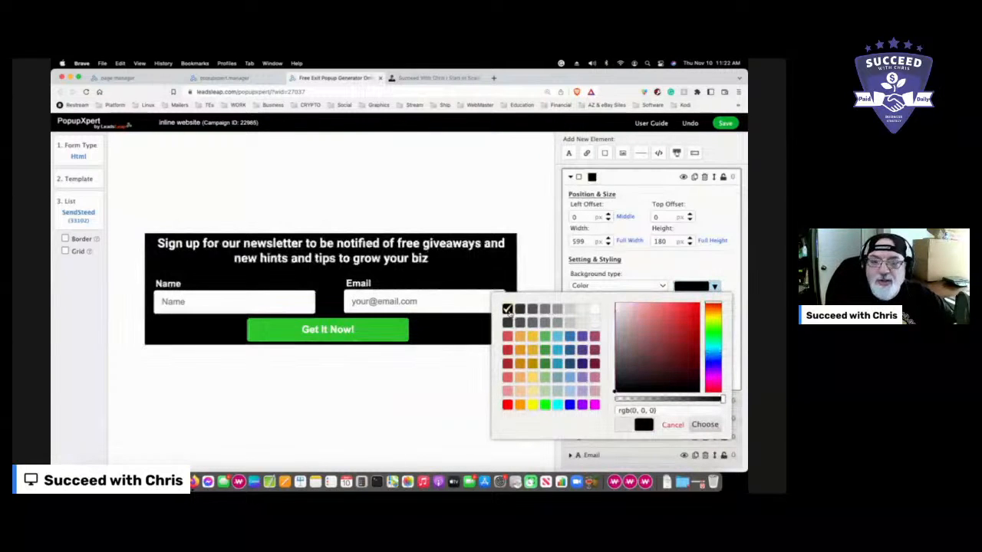
left_click(704, 424)
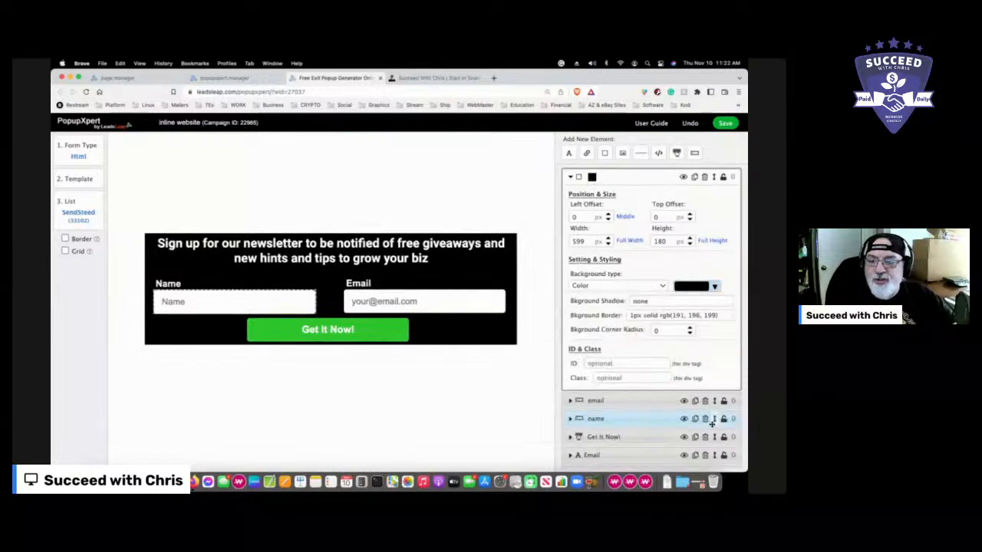
Save the recolored opt-in form, acknowledge the save message and close its editor.
left_click(728, 123)
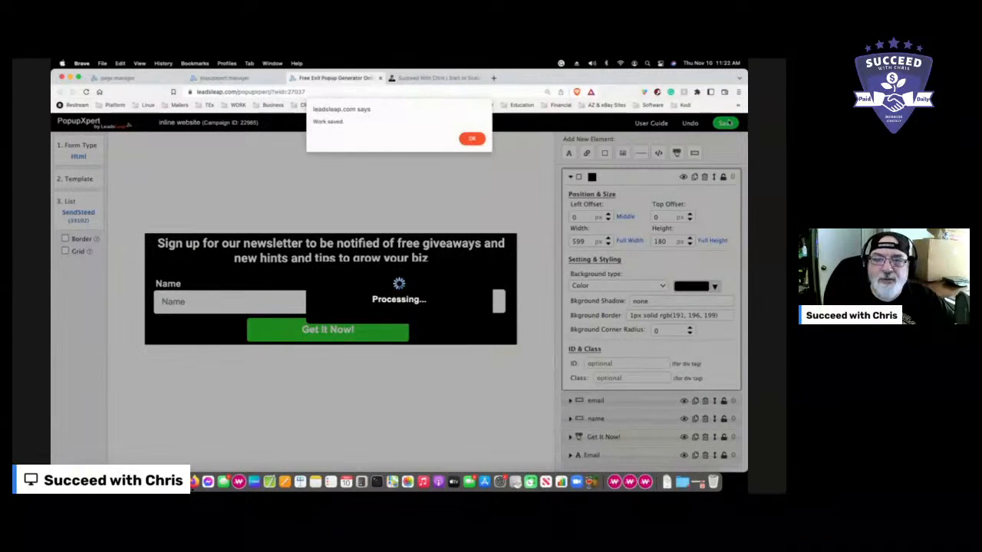
left_click(473, 140)
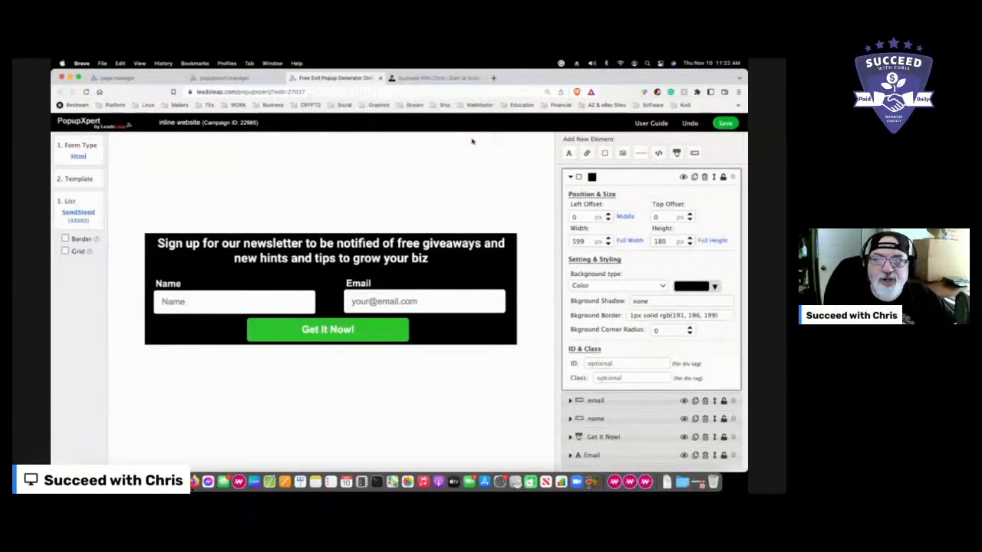
left_click(379, 78)
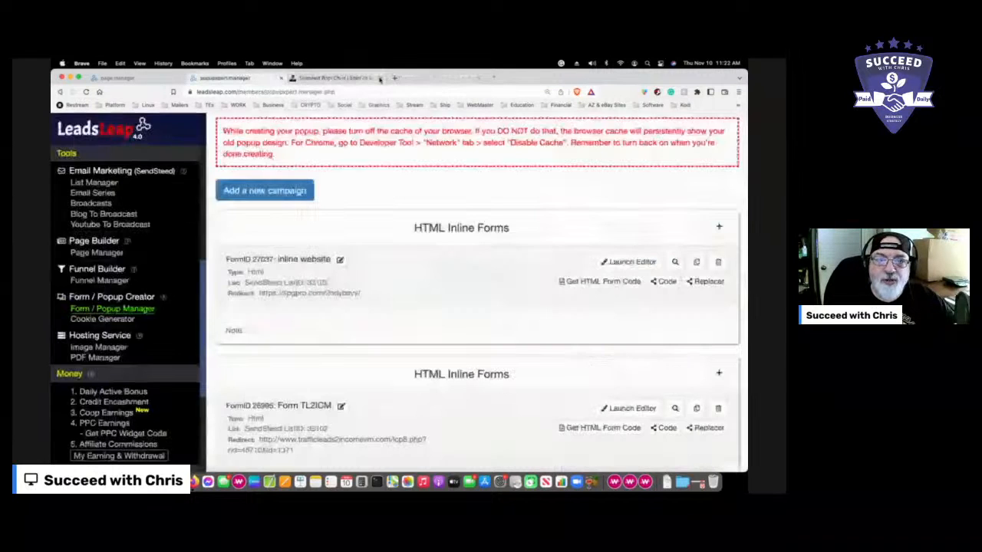
Copy the HTML form code of the inline website form and close the code dialog.
left_click(602, 281)
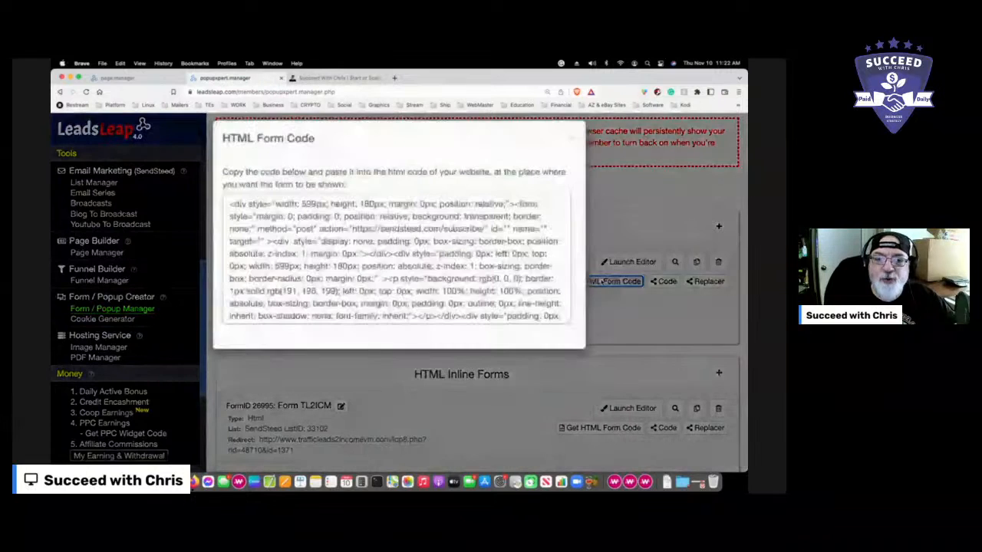
left_click(230, 215)
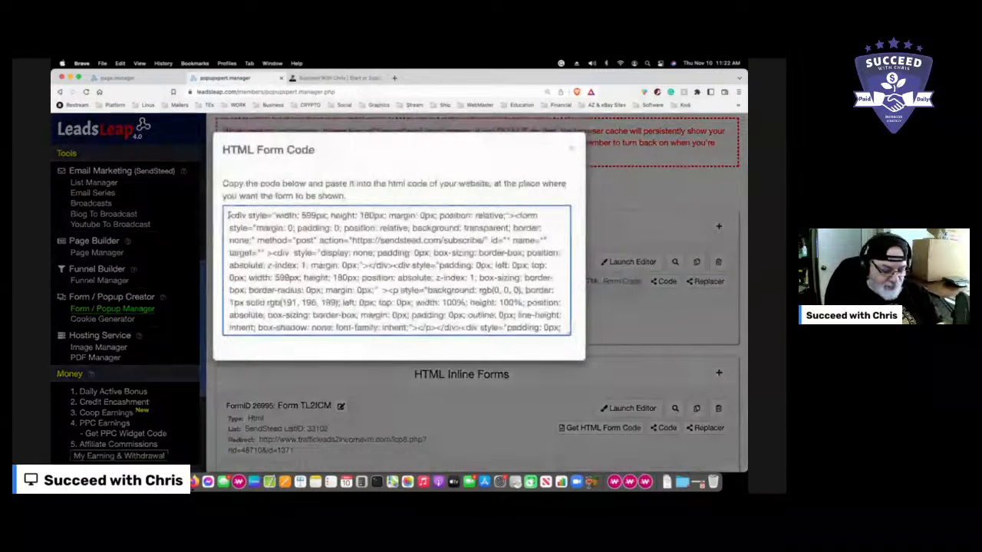
key("super+a")
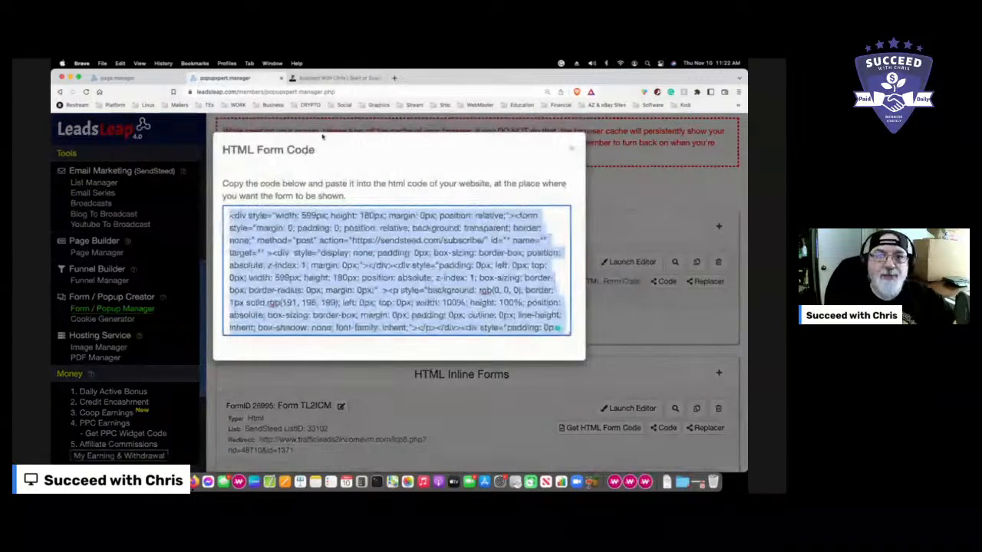
left_click(573, 147)
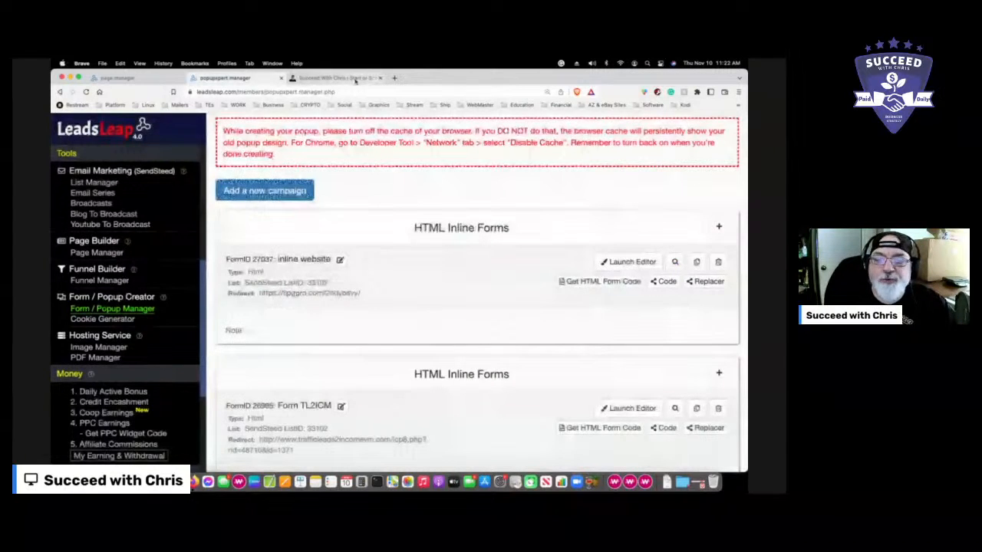
Open the settings of the website footer's opt-in form code module and delete all of its old code.
left_click(355, 80)
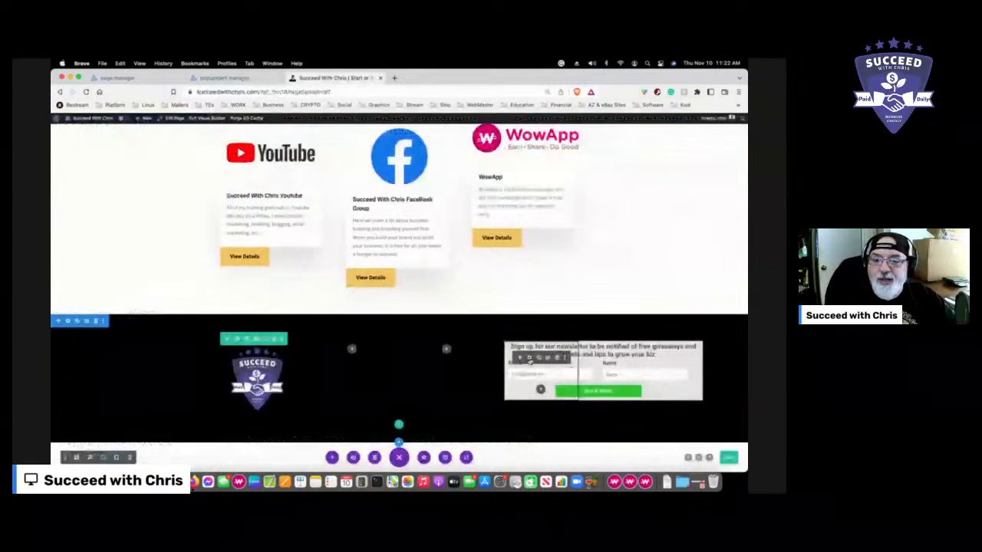
left_click(529, 357)
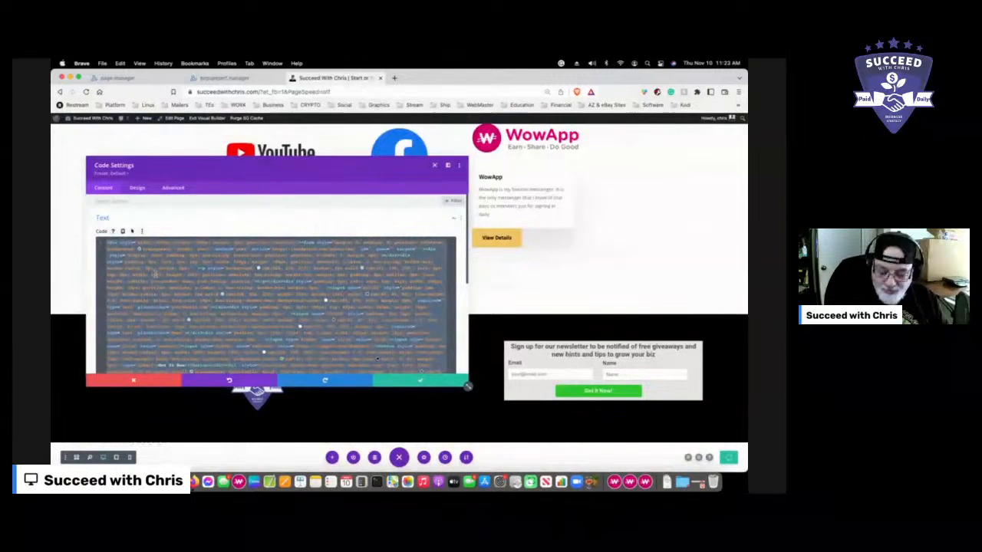
scroll(156, 273, "down", 4)
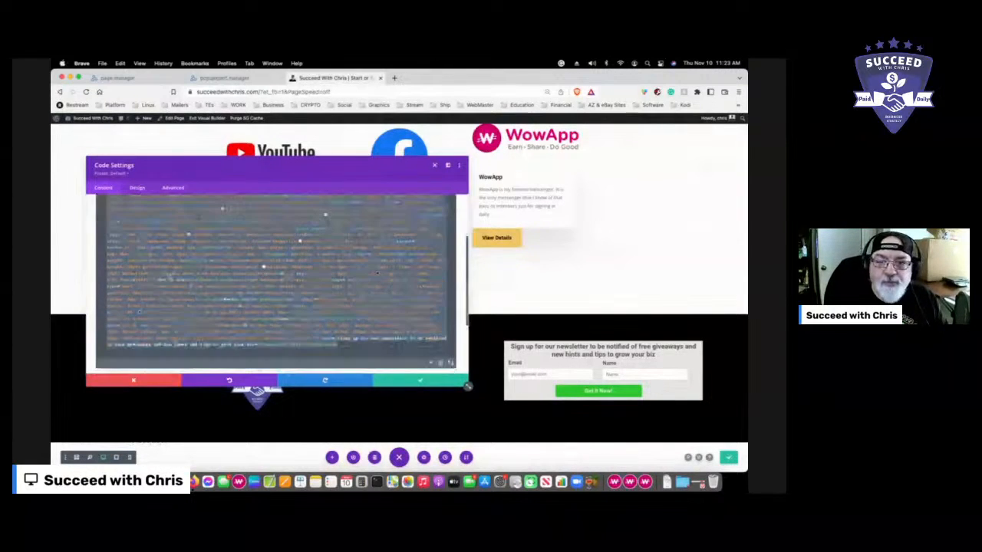
scroll(155, 273, "up", 4)
scroll(277, 291, "up", 1)
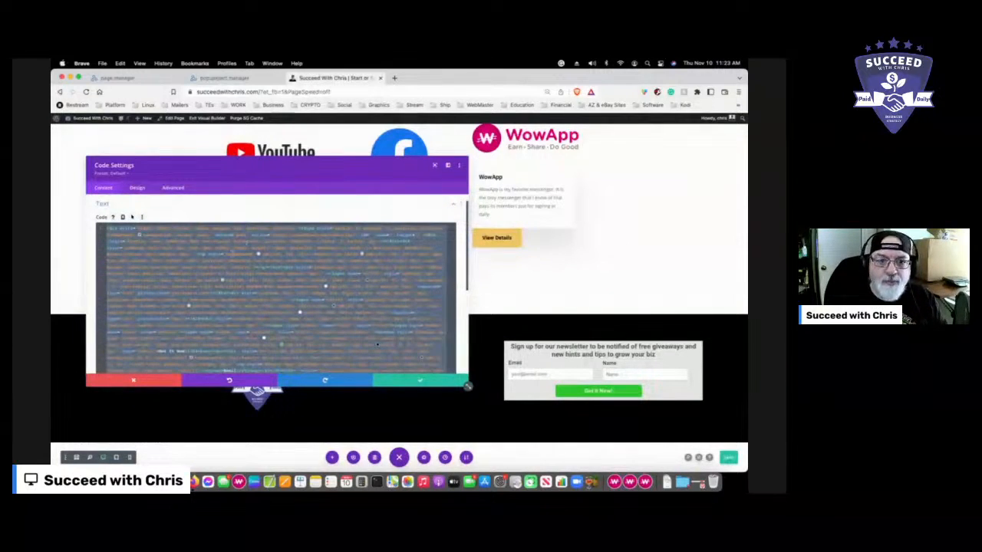
left_click(229, 257)
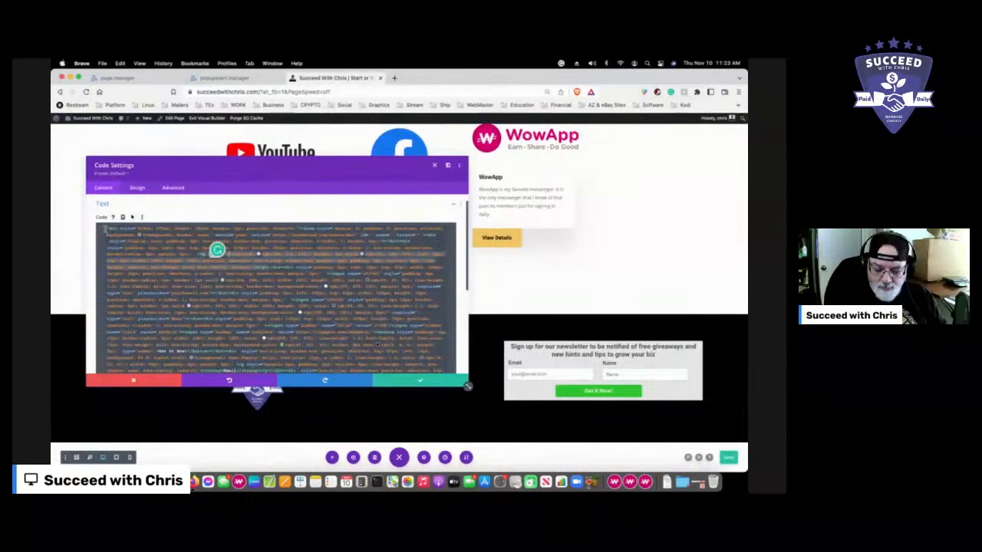
left_click(107, 229)
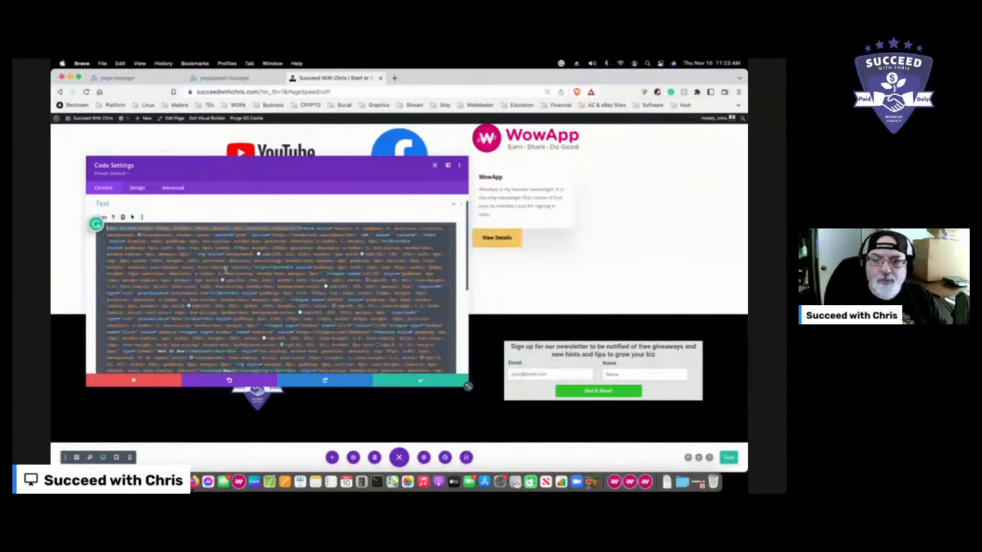
scroll(132, 217, "down", 1)
scroll(226, 270, "down", 2)
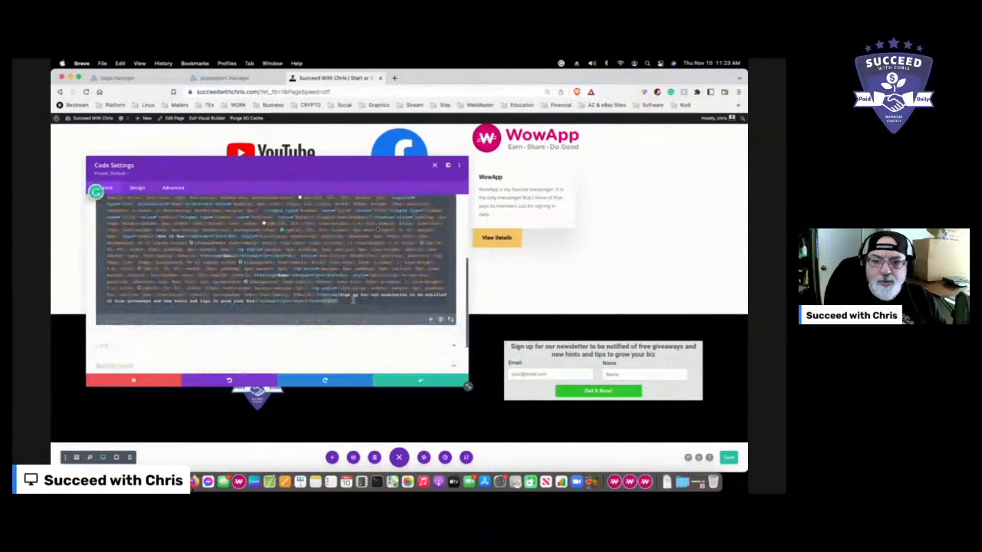
left_click(353, 300)
left_click_drag(352, 300, 105, 174)
scroll(268, 261, "up", 3)
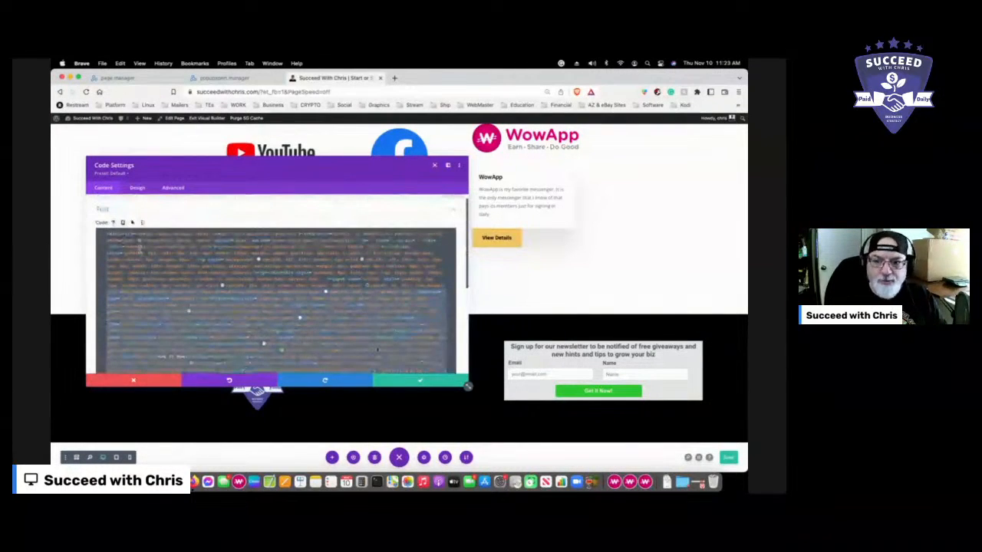
key("BackSpace")
key("BackSpace")
key("BackSpace")
key("BackSpace")
key("BackSpace")
key("BackSpace")
key("BackSpace")
key("BackSpace")
key("BackSpace")
key("BackSpace")
key("BackSpace")
key("BackSpace")
key("BackSpace")
key("BackSpace")
key("BackSpace")
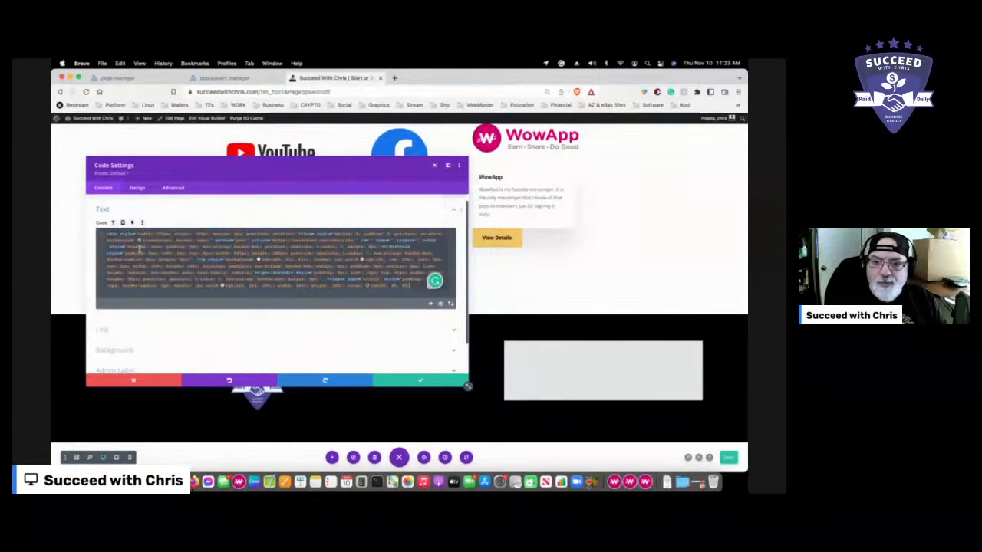
left_click_drag(435, 281, 96, 228)
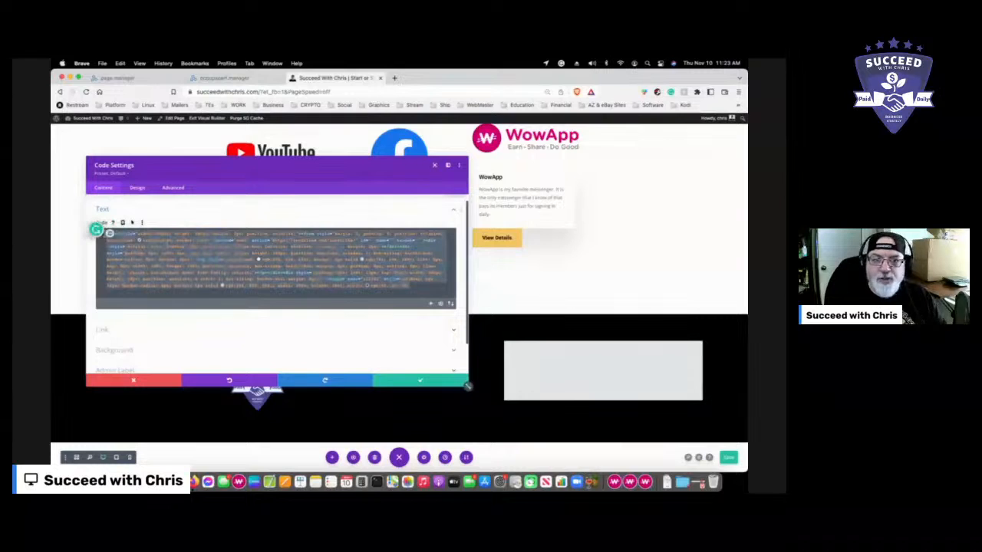
key("BackSpace")
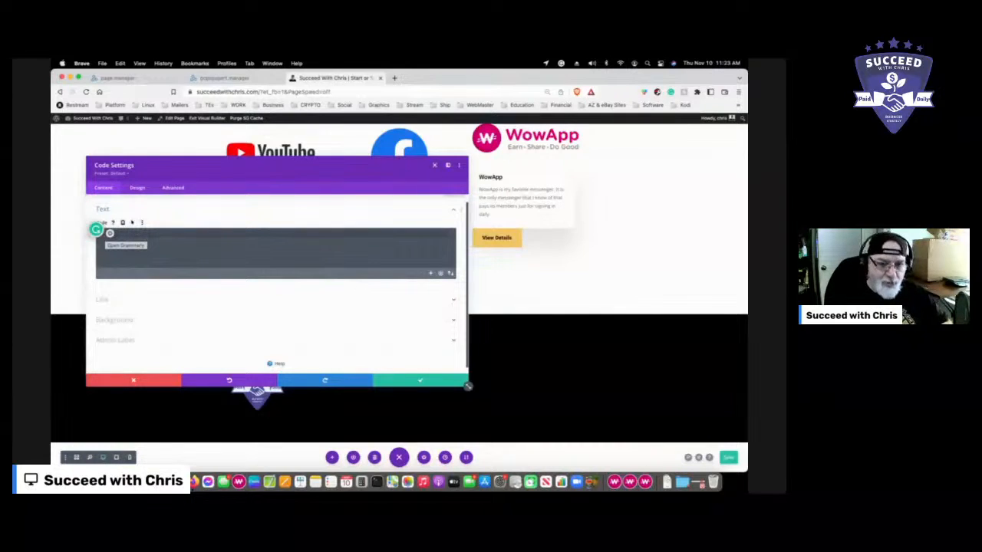
Paste the copied form code into the empty footer code module, accept the module settings and save the page.
key("super+v")
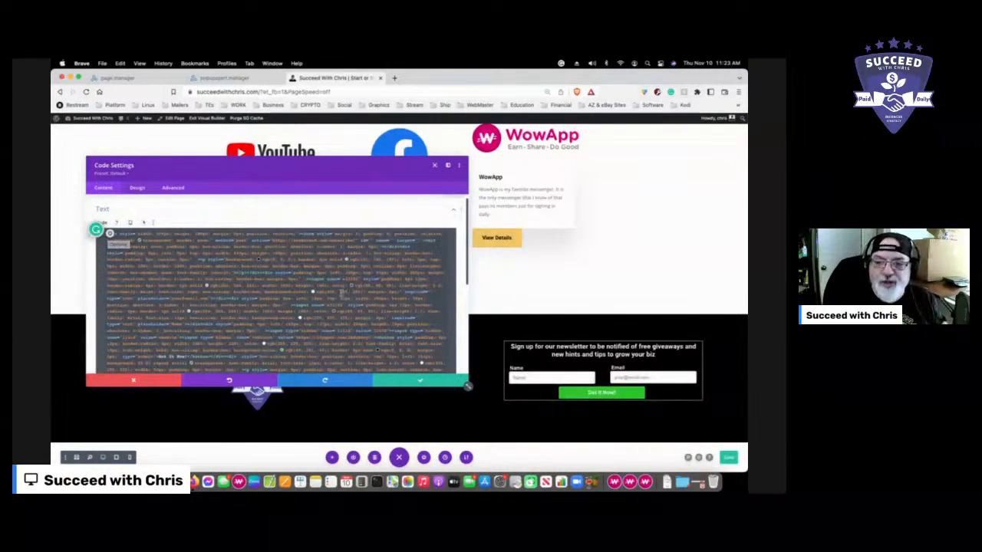
left_click(395, 388)
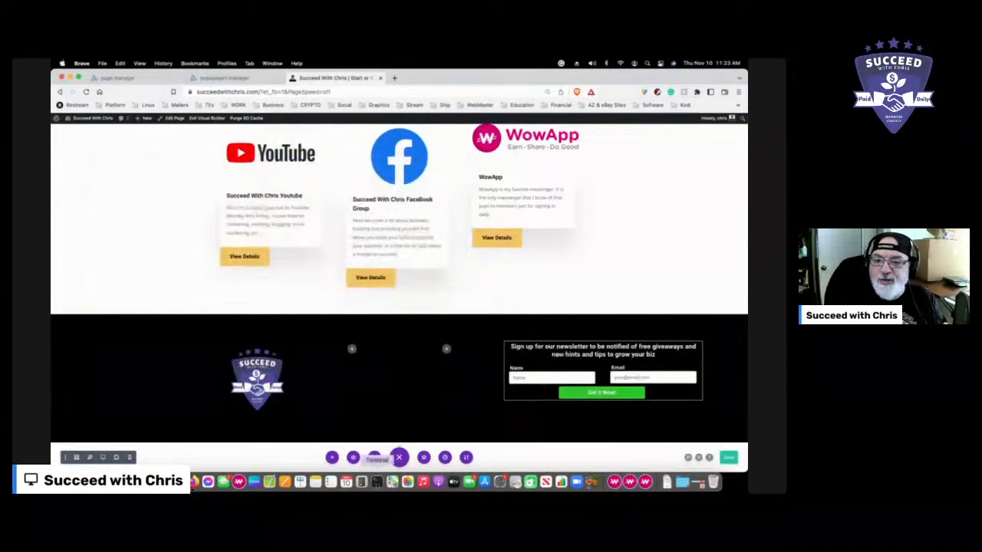
left_click(728, 458)
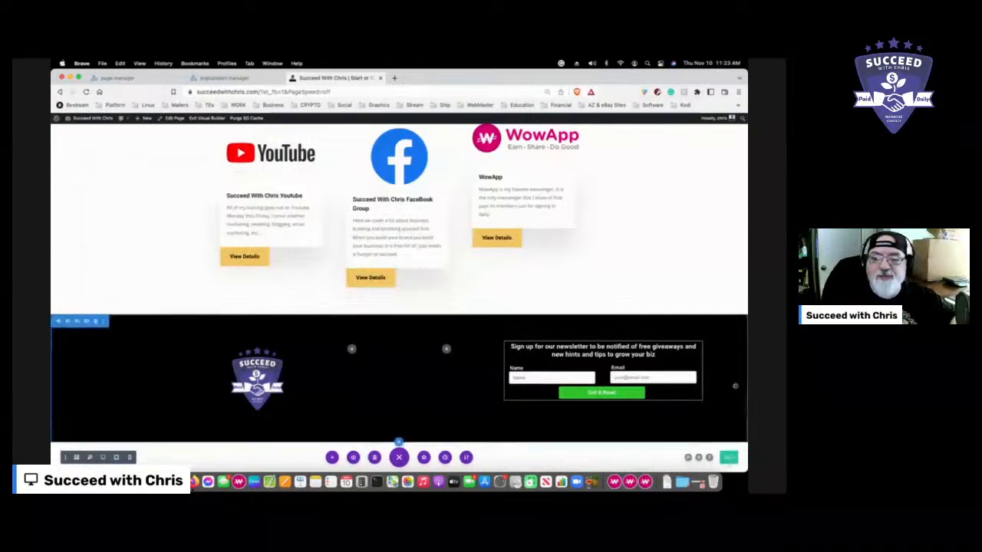
Open succeedwithchris.com in a new browser tab and inspect the opt-in form in the live page's footer.
left_click(394, 77)
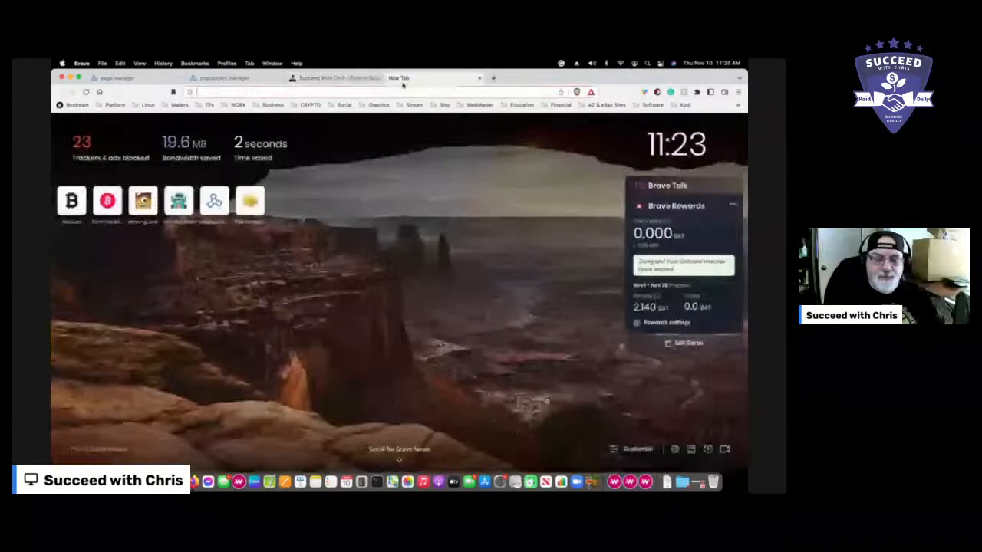
left_click(361, 91)
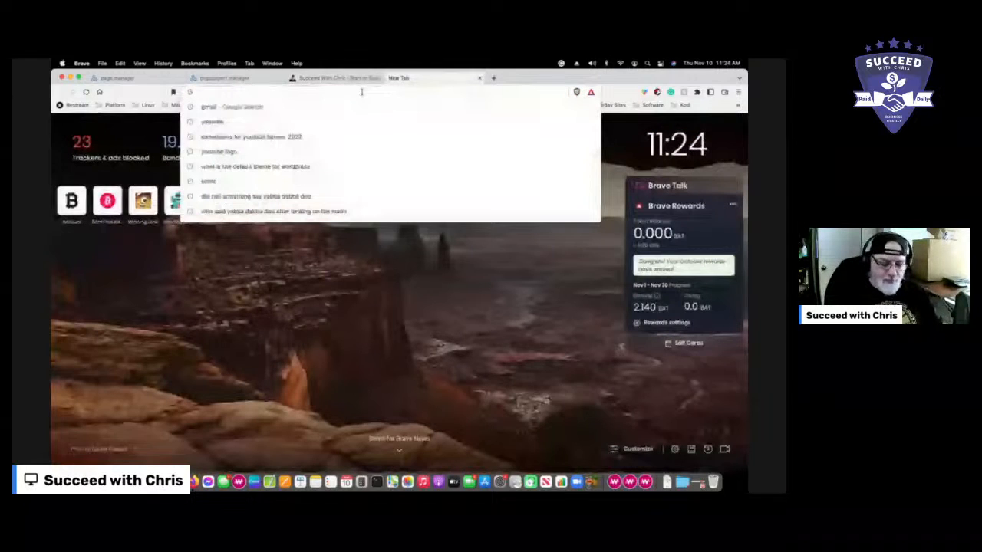
type("succ")
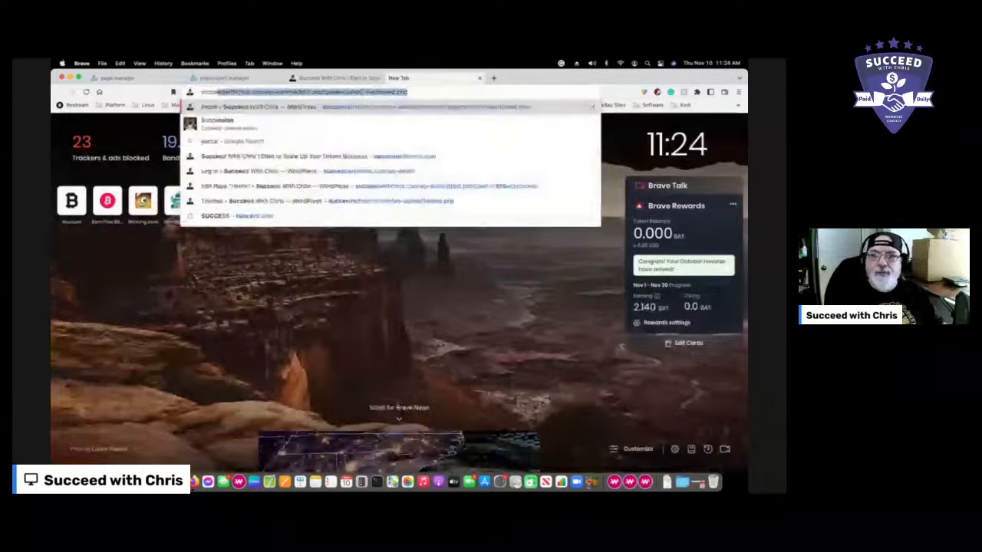
left_click(334, 157)
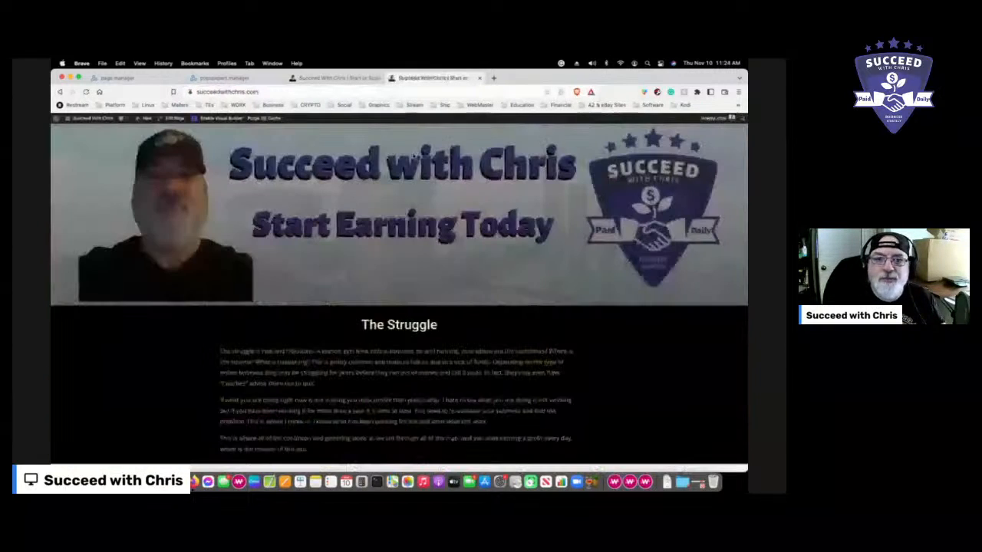
scroll(546, 272, "down", 3)
scroll(546, 273, "down", 5)
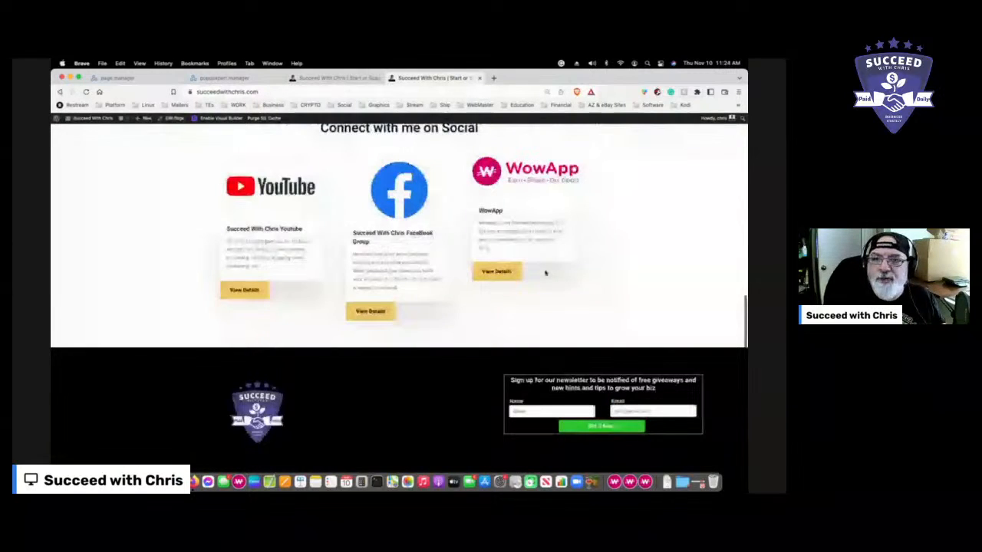
scroll(551, 372, "down", 1)
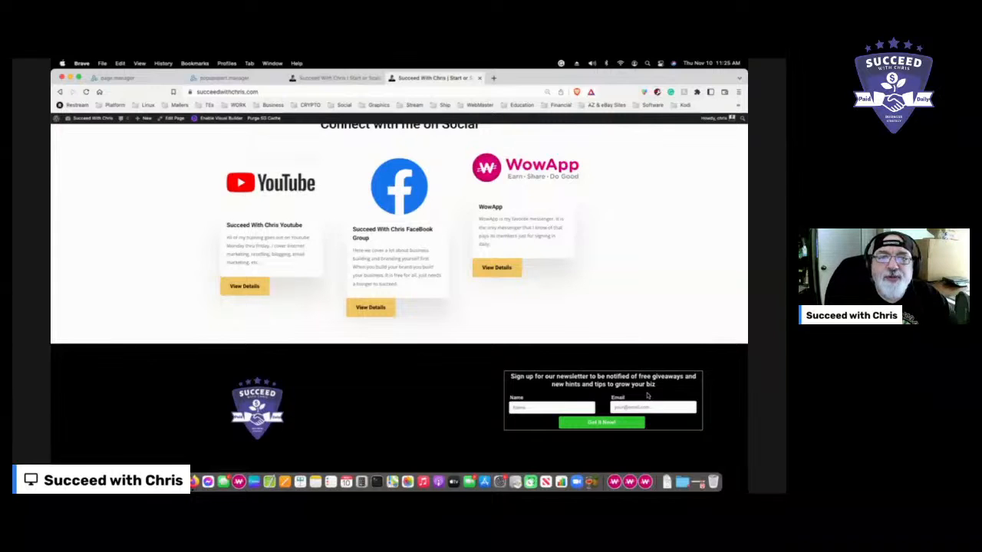
Return to the LeadsLeap Form / Popup Manager and look over the list of HTML inline forms.
left_click(238, 79)
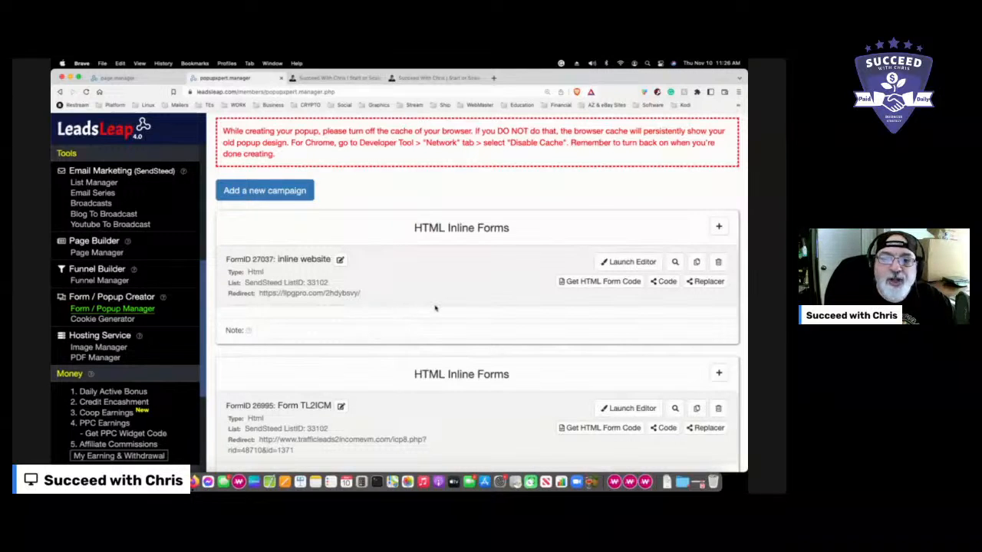
scroll(435, 308, "down", 1)
scroll(435, 308, "down", 2)
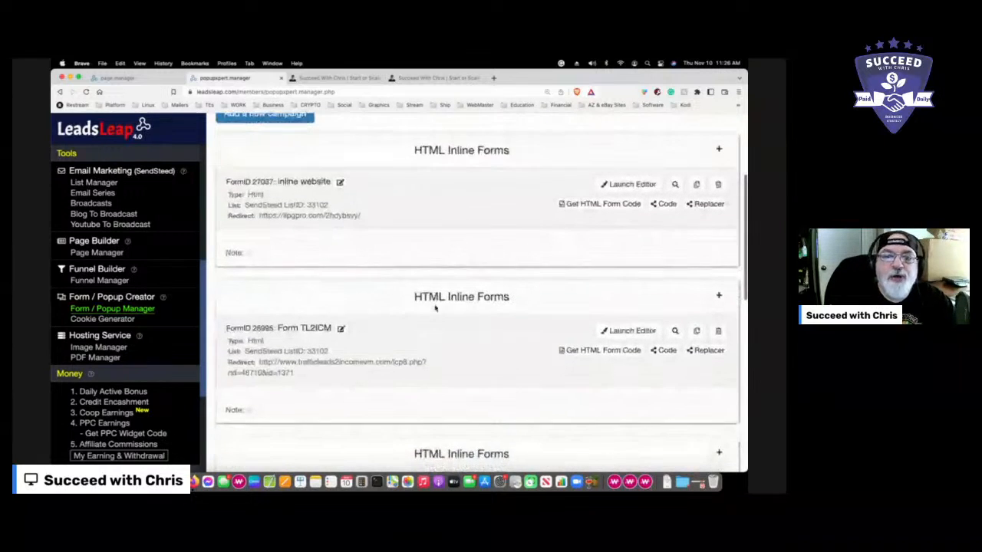
scroll(435, 307, "up", 5)
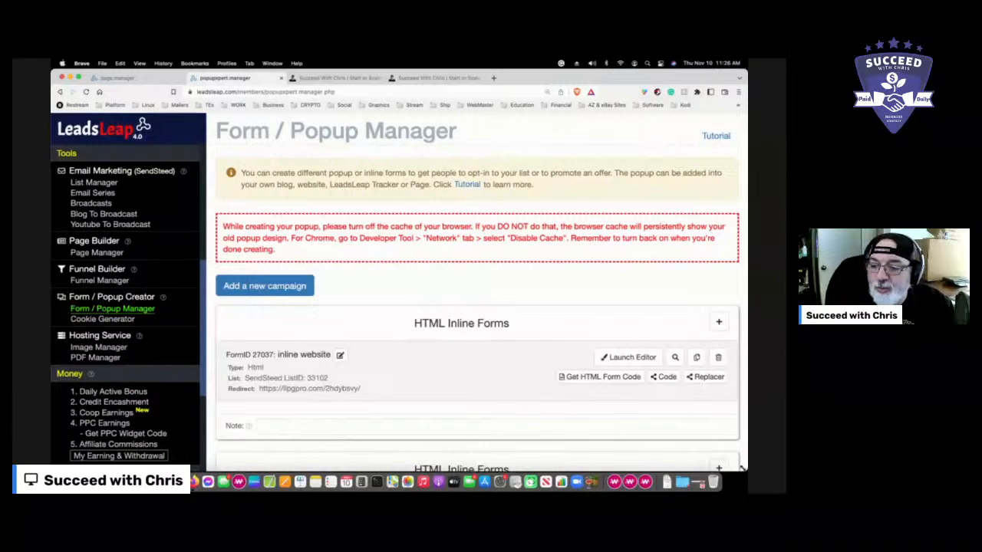
Shrink the browser window, view the desktop's week-2 live stream schedule GIF in Preview, minimize it and enlarge the browser again.
left_click_drag(742, 467, 651, 448)
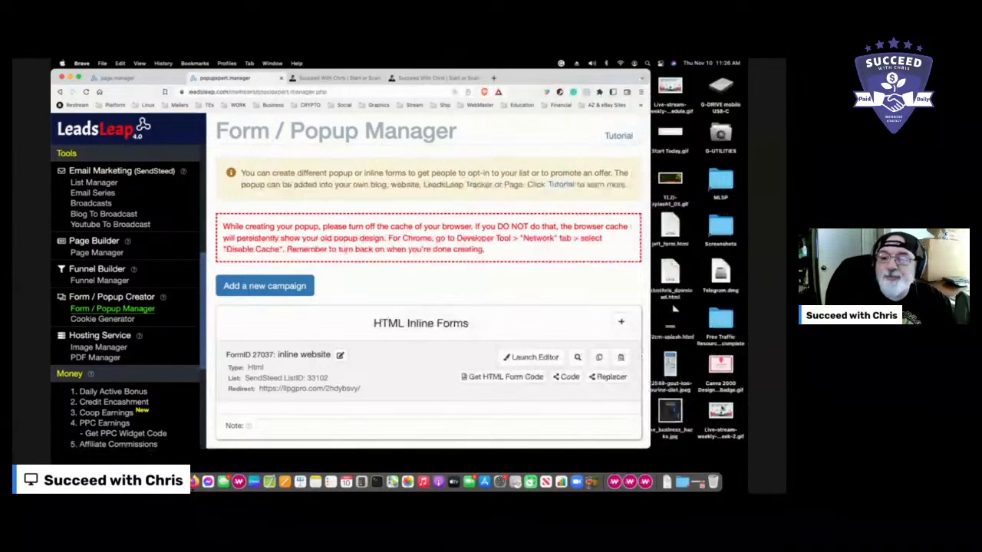
double_click(721, 411)
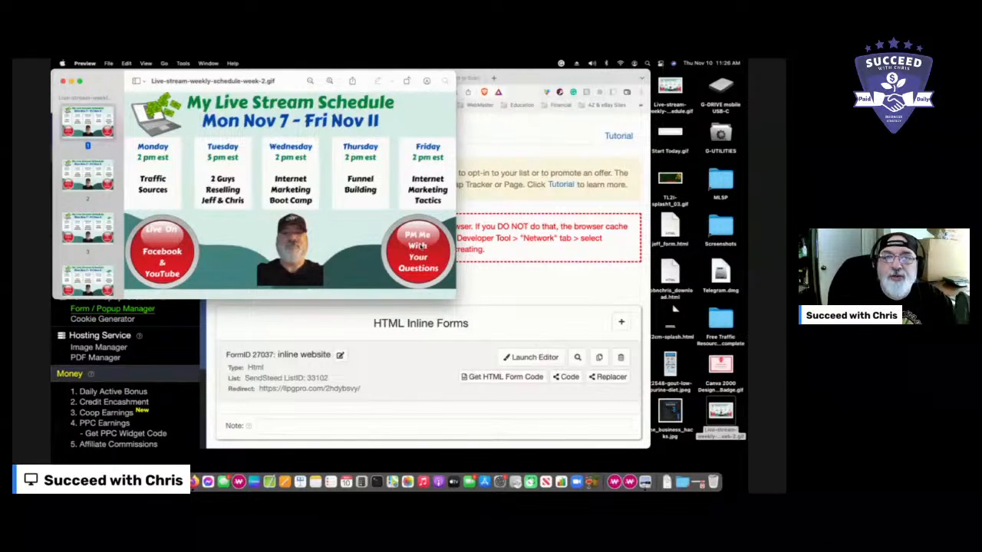
left_click(72, 80)
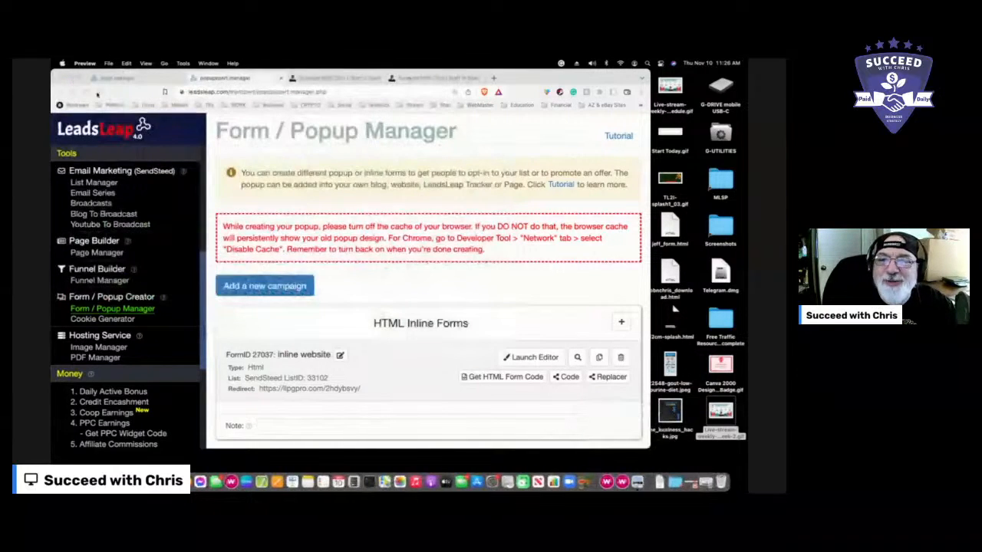
double_click(536, 77)
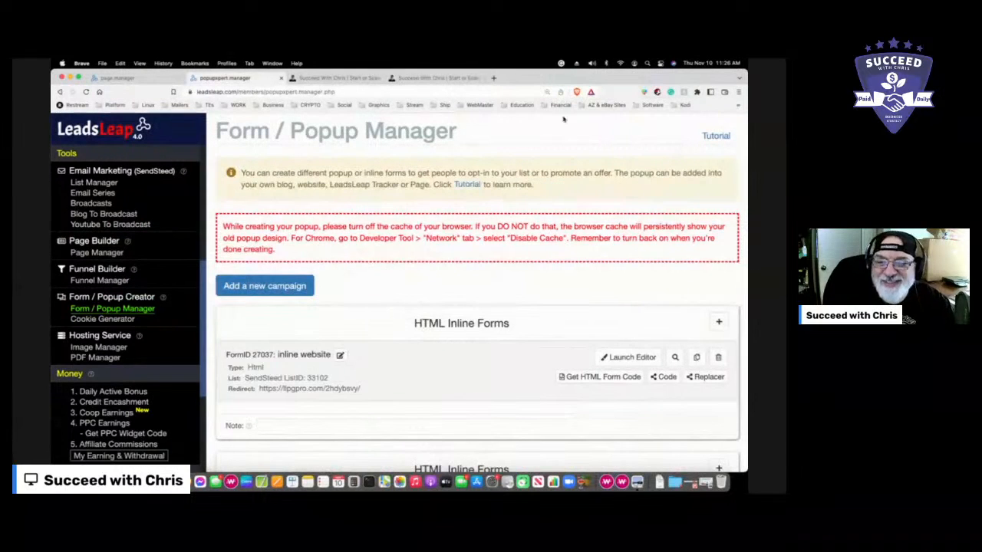